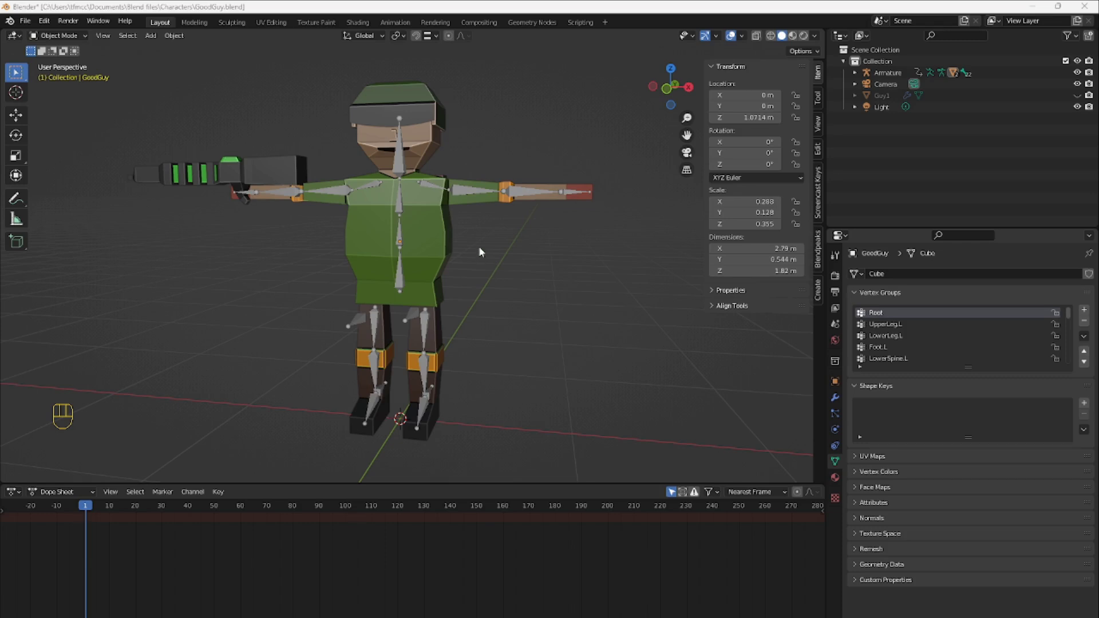
Step: Inspect the names of the upper spine, lower spine and root bones in the armature's Edit Mode
{"action": "left_click", "coordinate": [401, 208]}
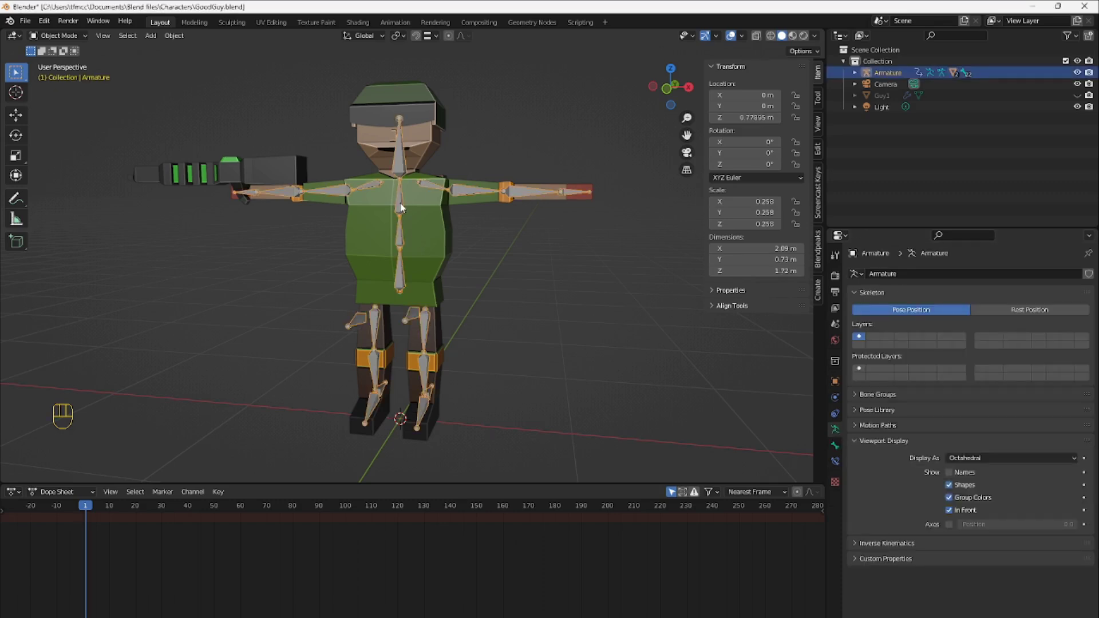
{"action": "key", "text": "Tab"}
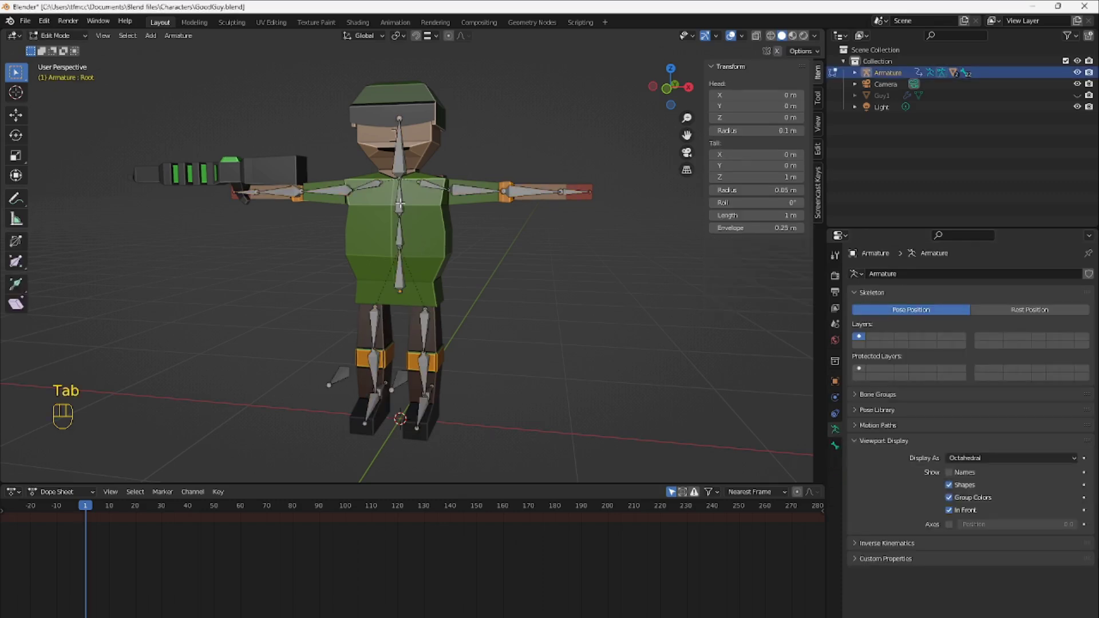
{"action": "left_click", "coordinate": [400, 204]}
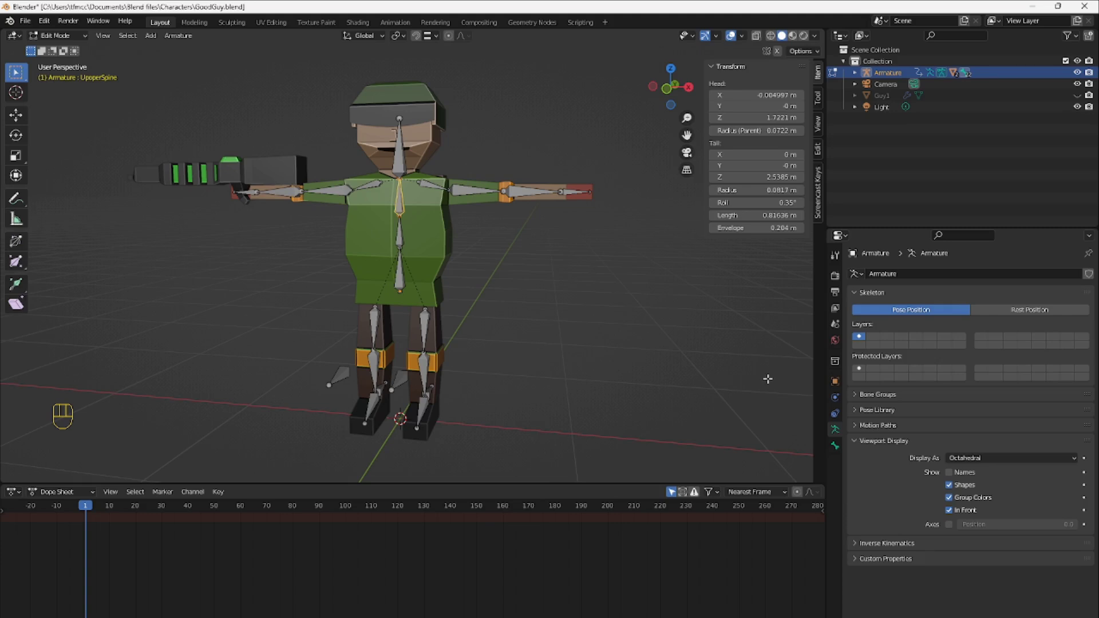
{"action": "left_click", "coordinate": [836, 447]}
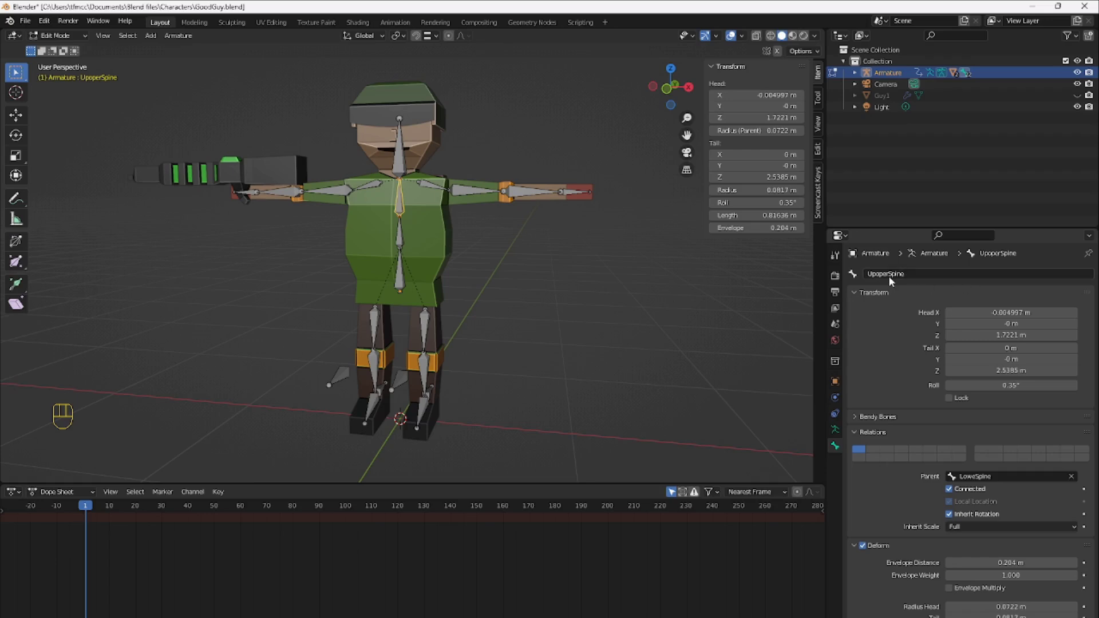
{"action": "left_click", "coordinate": [399, 241]}
{"action": "left_click", "coordinate": [397, 280]}
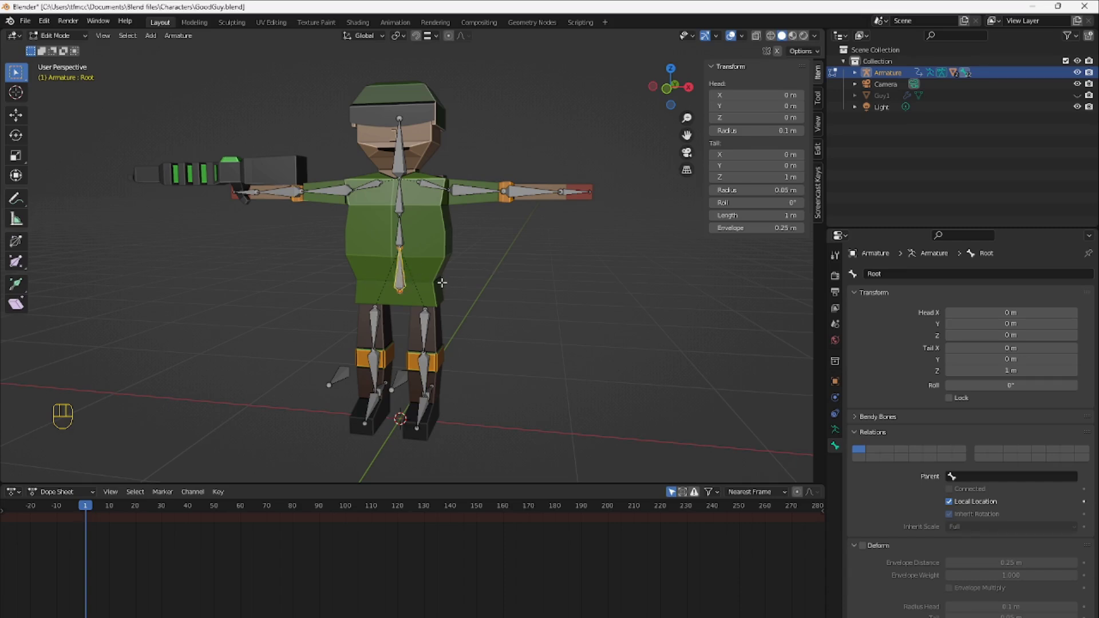
{"action": "left_click", "coordinate": [486, 283]}
{"action": "key", "text": "Tab"}
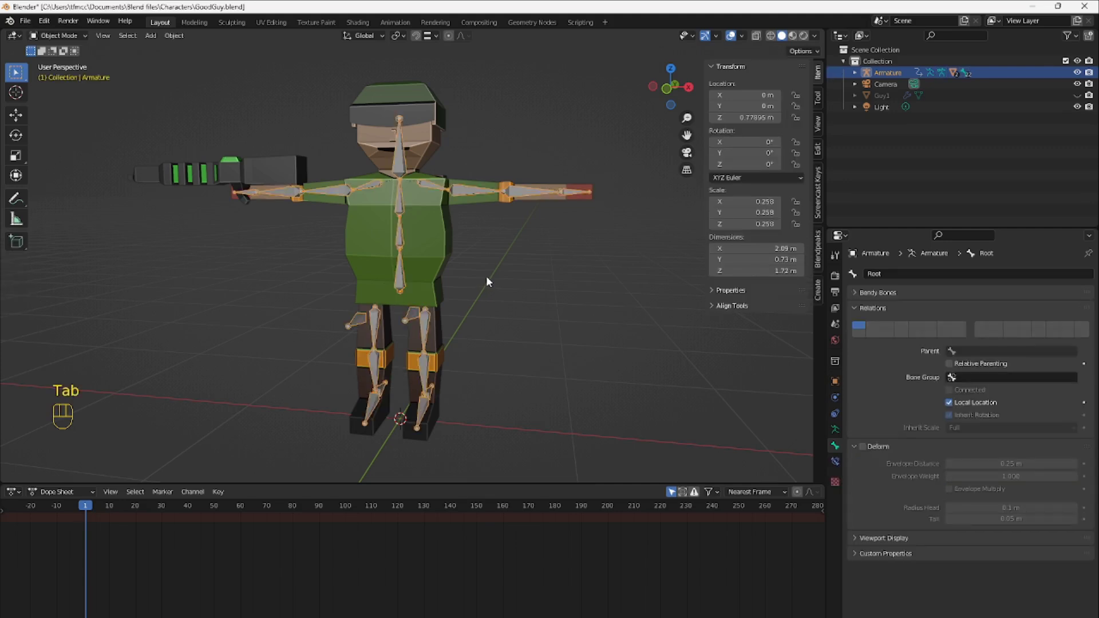
{"action": "left_click", "coordinate": [487, 277]}
{"action": "key", "text": "Tab"}
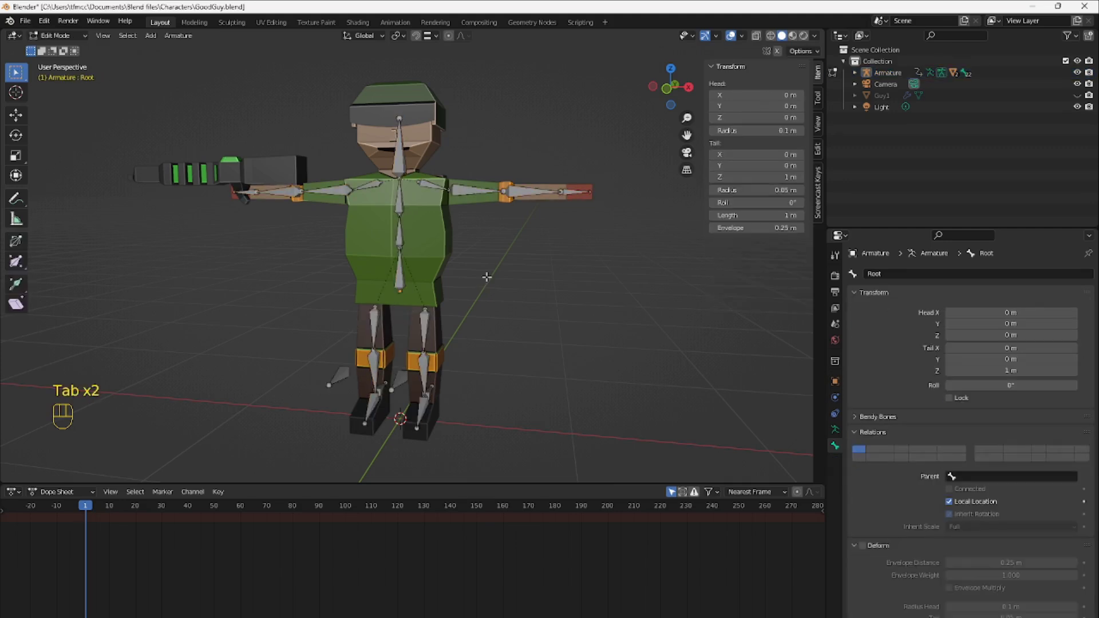
{"action": "key", "text": "Tab"}
Step: Inspect the vertex weights of a front torso vertex on the GoodGuy mesh, along with the mesh's vertex groups
{"action": "left_click", "coordinate": [438, 249]}
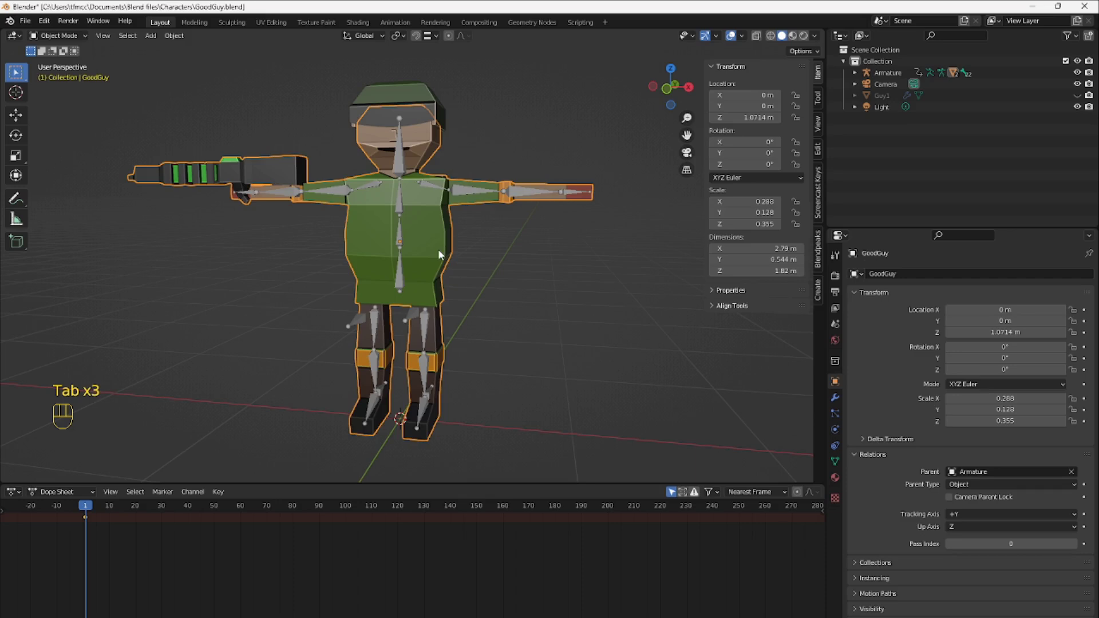
{"action": "key", "text": "Tab"}
{"action": "left_click", "coordinate": [393, 257]}
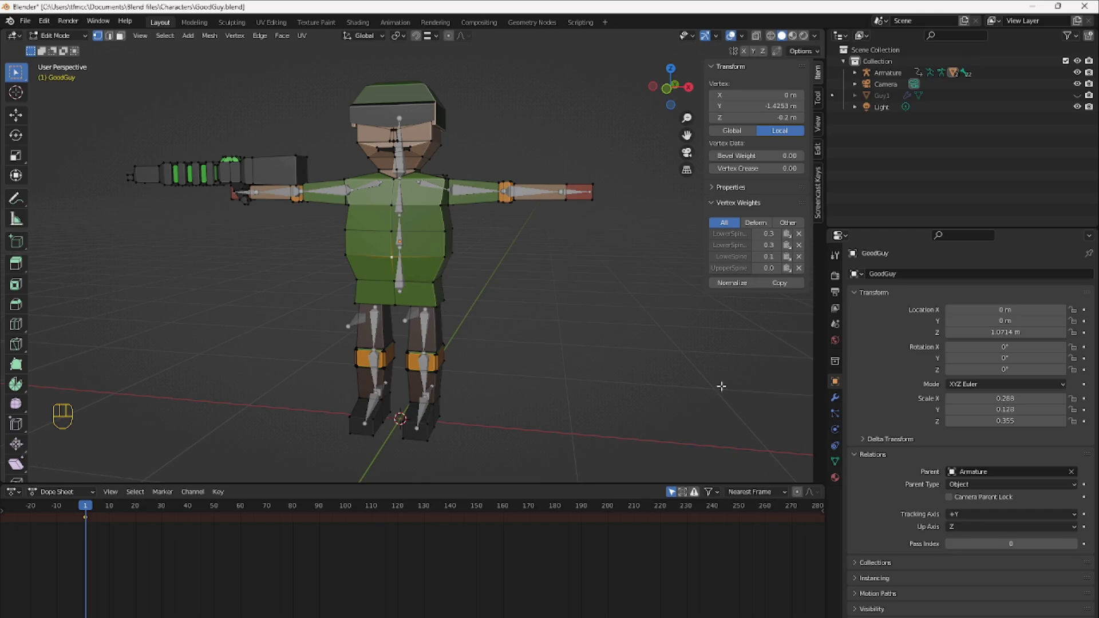
{"action": "left_click", "coordinate": [835, 461]}
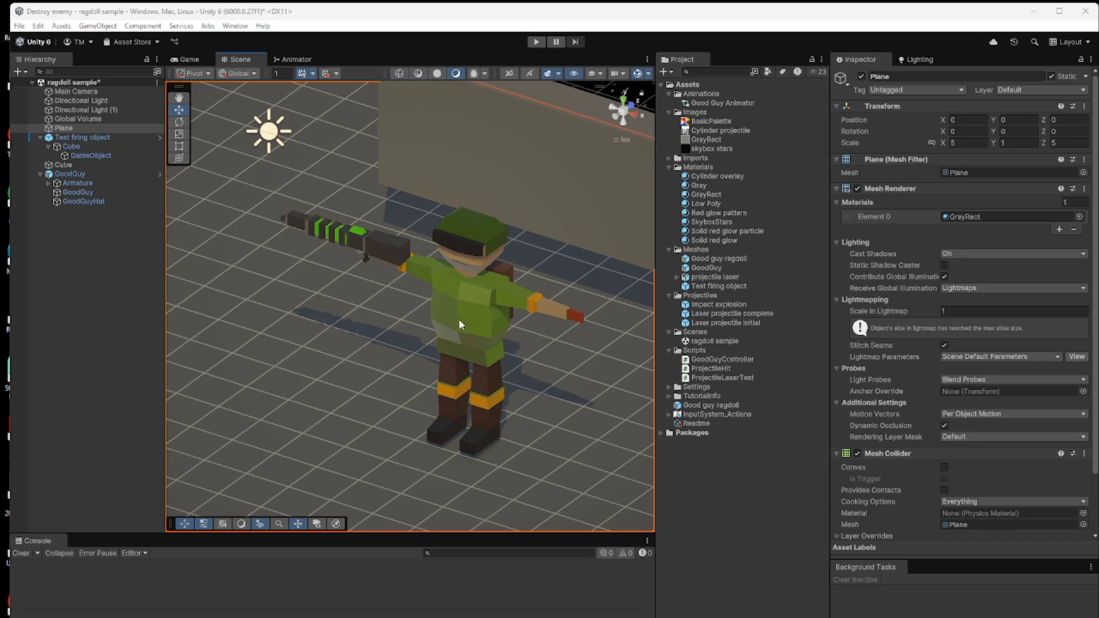
Step: Switch to Unity and remove the Rigidbody and Box Collider components from the GoodGuy object
{"action": "left_click", "coordinate": [466, 304]}
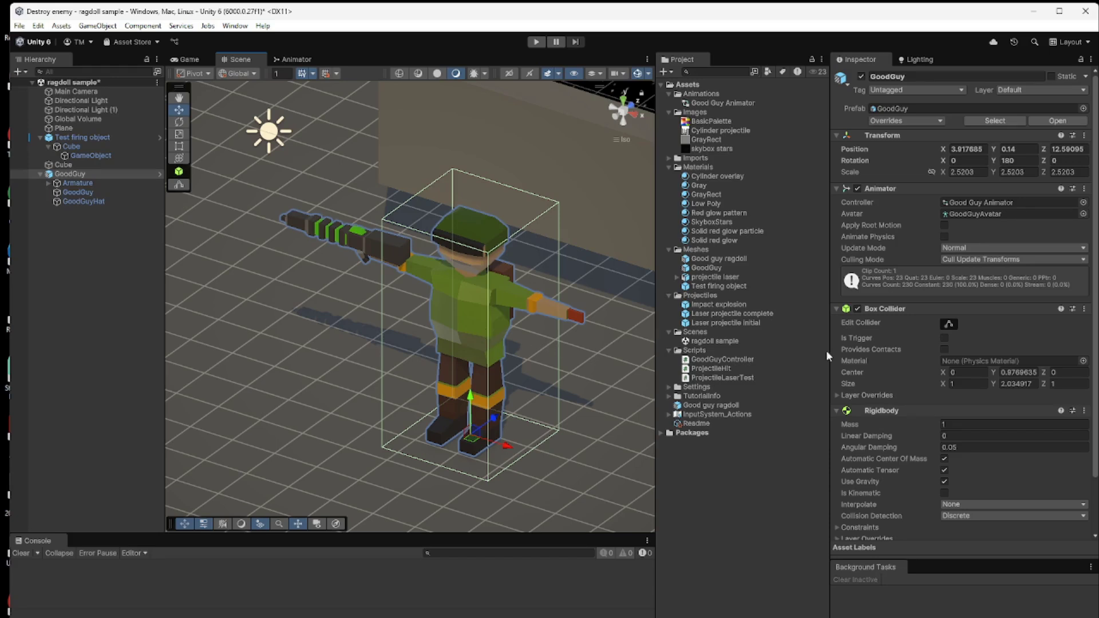
{"action": "left_click", "coordinate": [857, 309]}
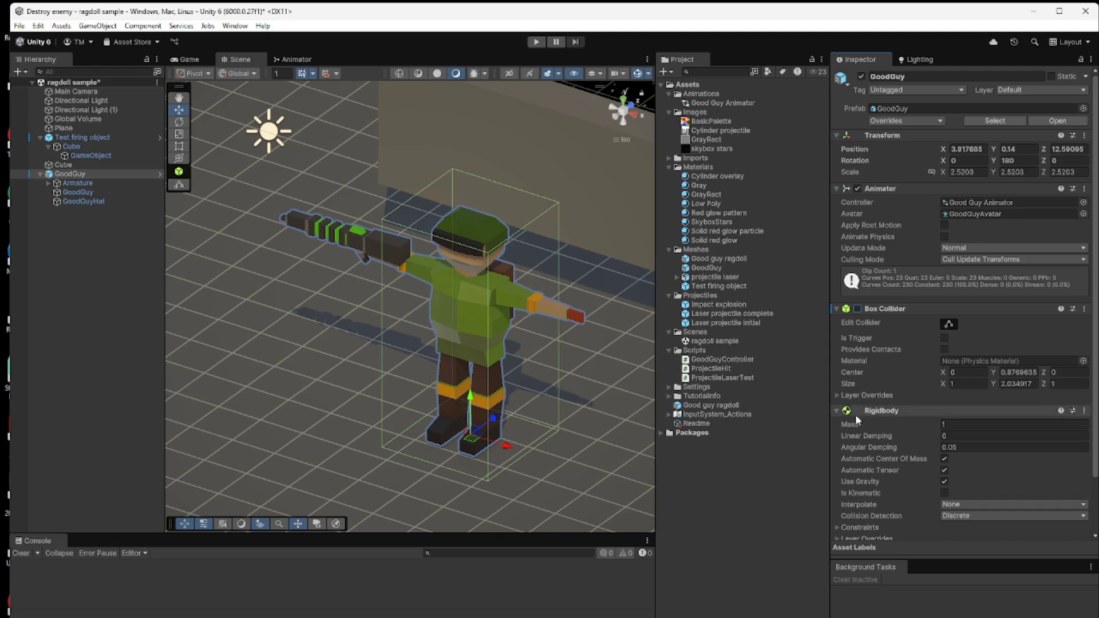
{"action": "left_click", "coordinate": [1085, 411]}
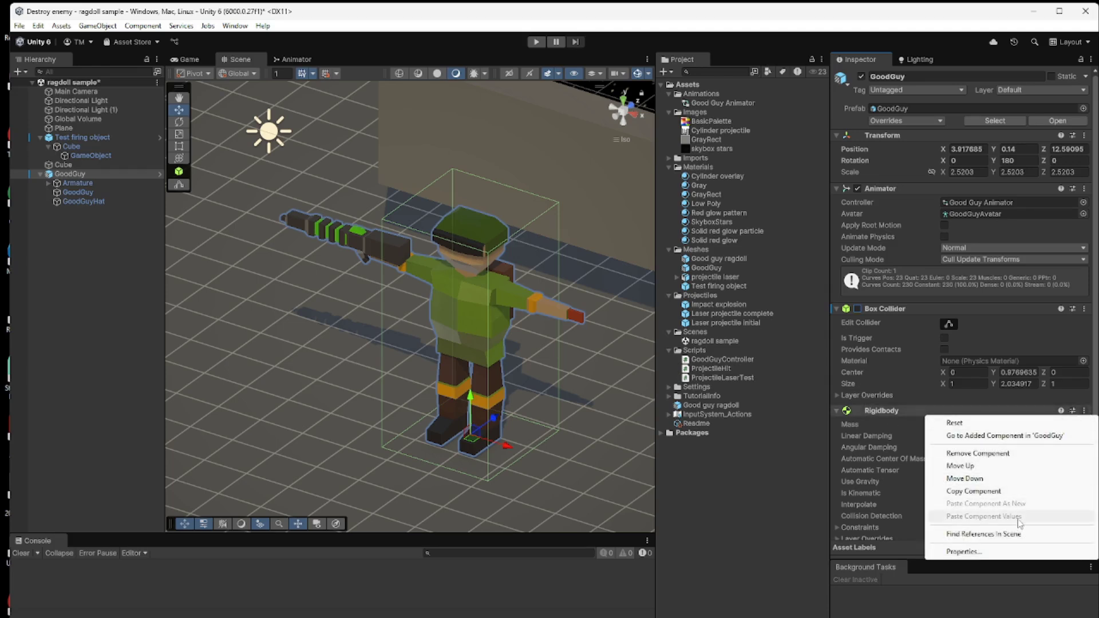
{"action": "left_click", "coordinate": [1018, 454]}
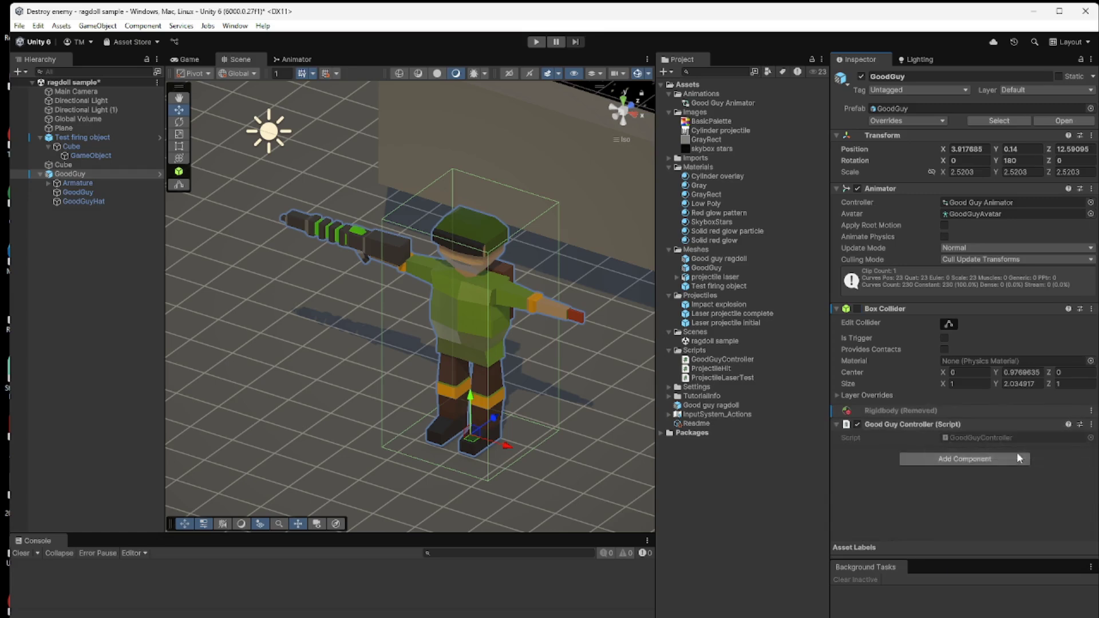
{"action": "left_click", "coordinate": [591, 351]}
{"action": "left_click", "coordinate": [491, 329]}
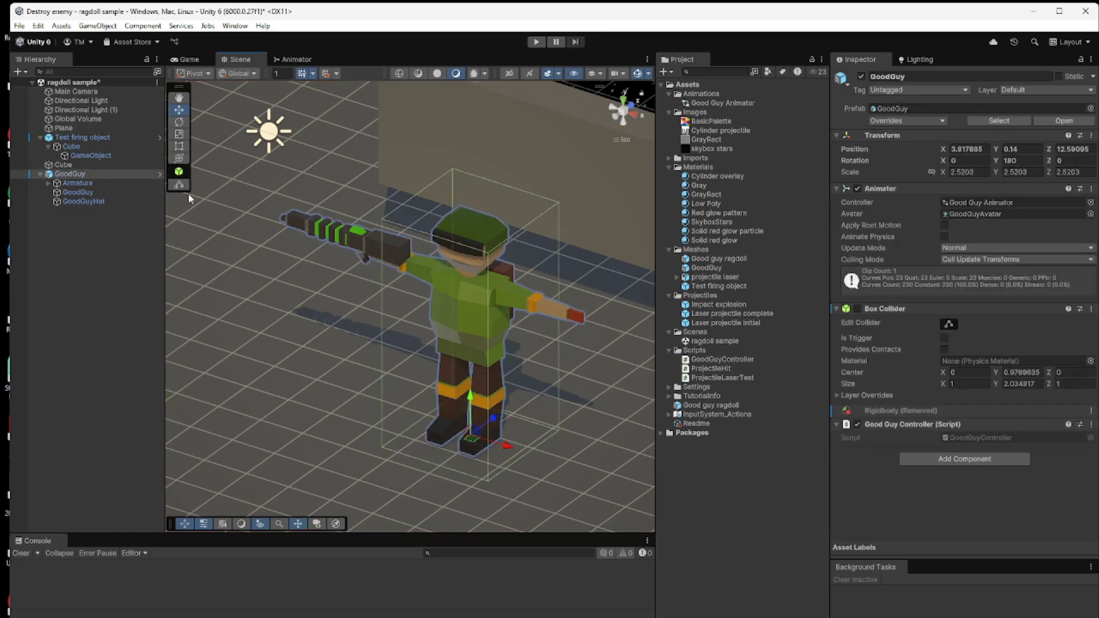
{"action": "left_click", "coordinate": [1092, 308]}
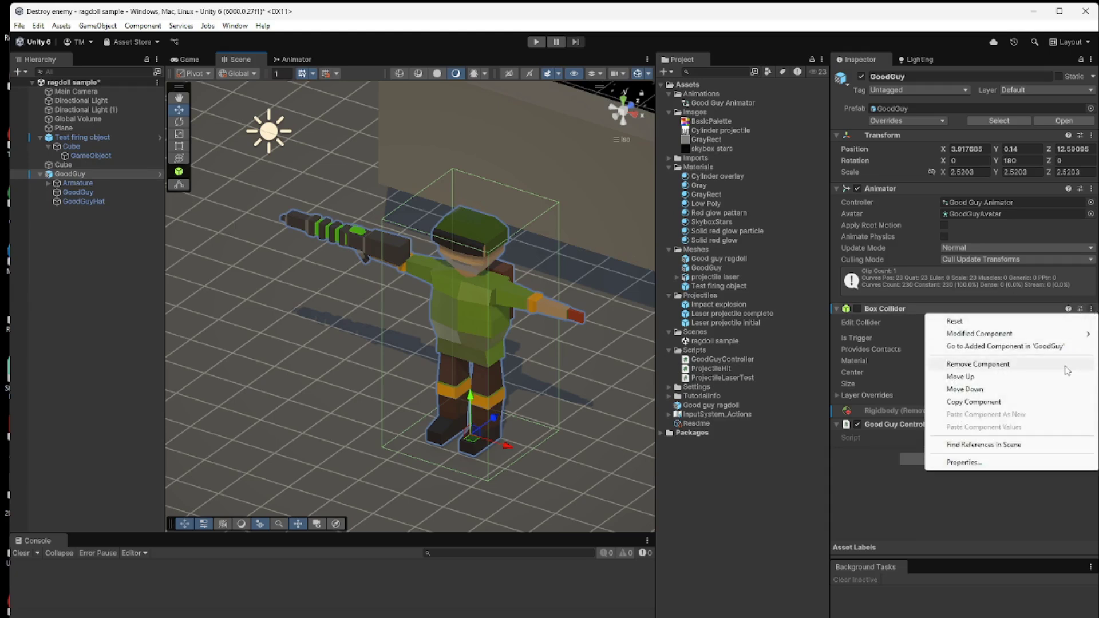
{"action": "left_click", "coordinate": [1011, 364]}
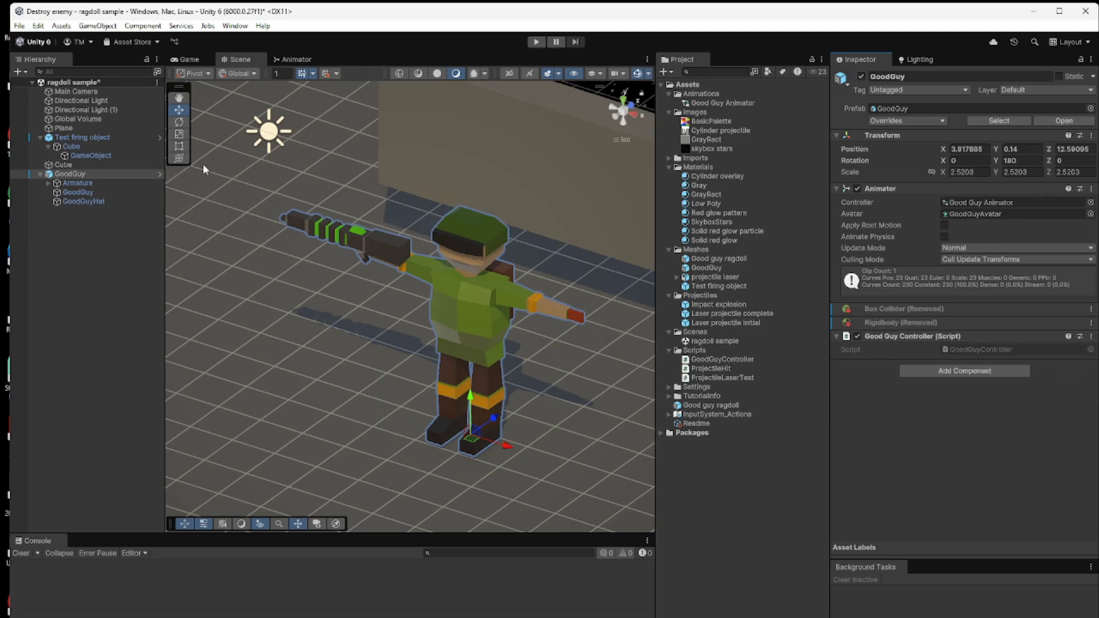
Step: Open the Create Ragdoll wizard and place its window beside the object hierarchy so the bones stay reachable
{"action": "left_click", "coordinate": [97, 27]}
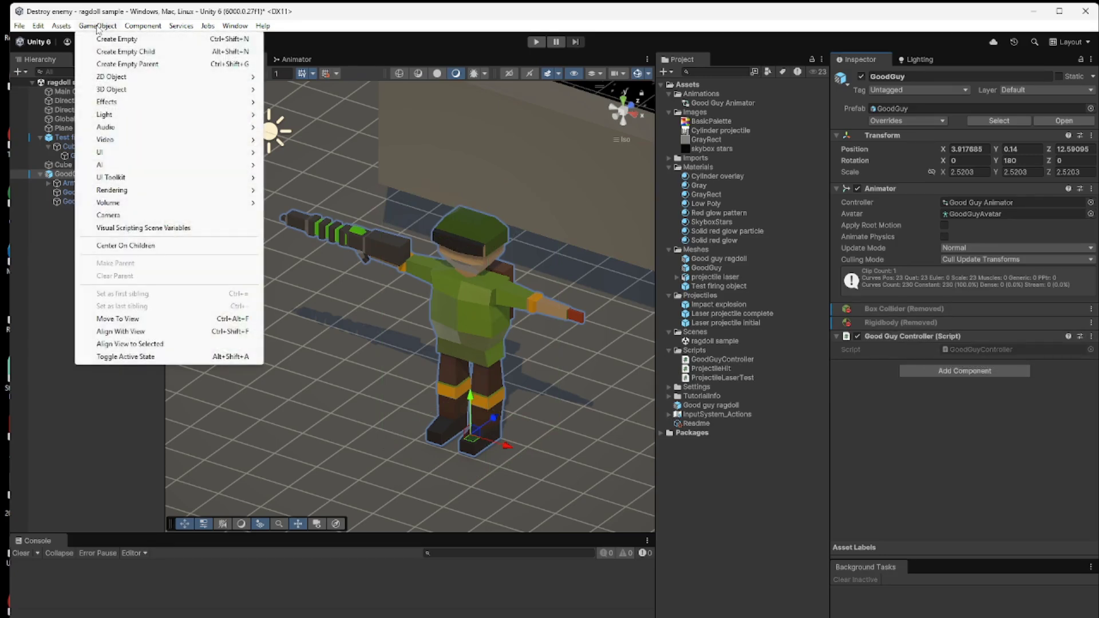
{"action": "mouse_move", "coordinate": [132, 91]}
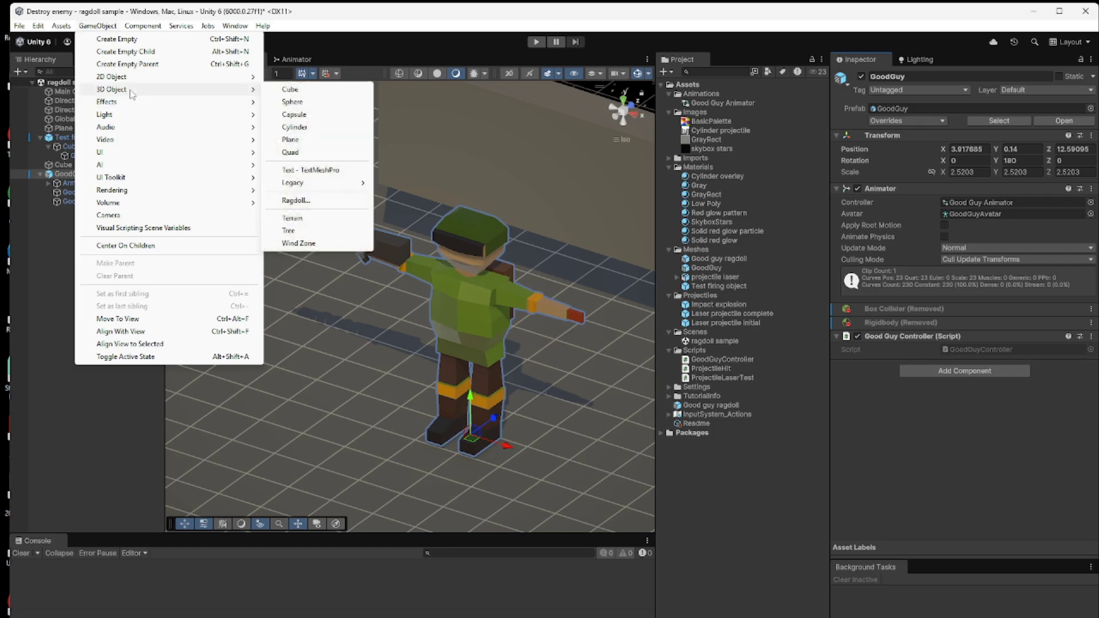
{"action": "left_click", "coordinate": [305, 204]}
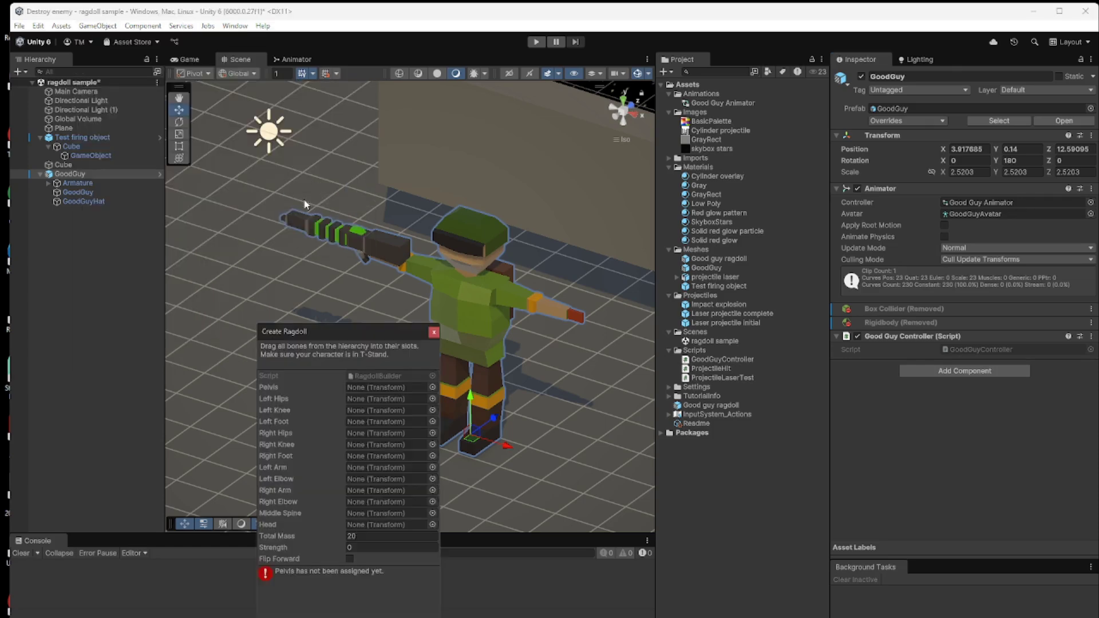
{"action": "left_click_drag", "start_coordinate": [372, 334], "coordinate": [223, 223]}
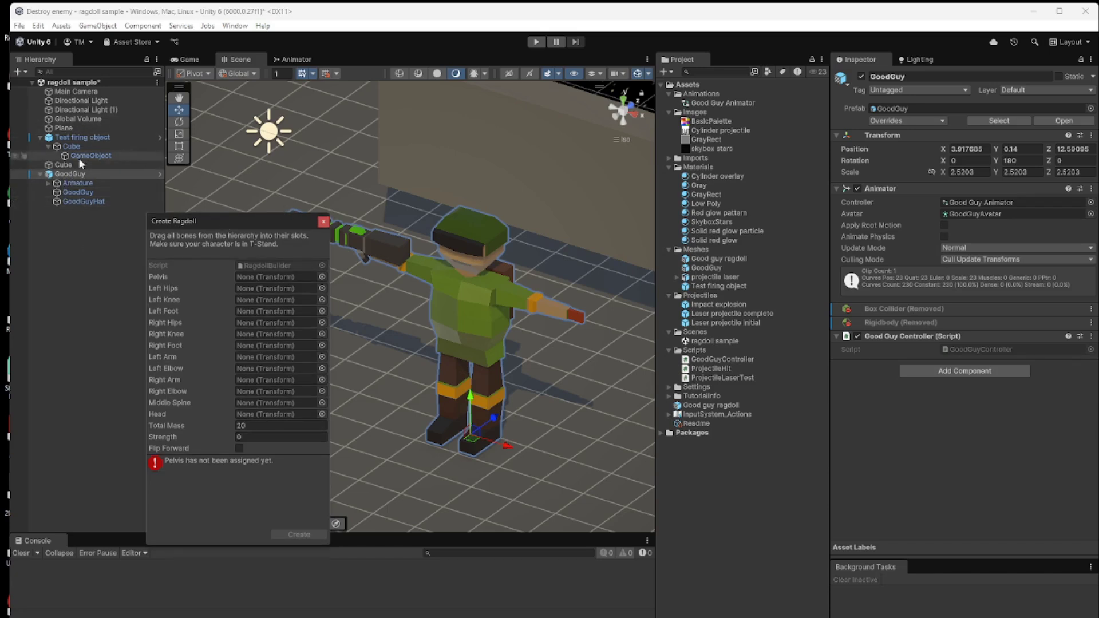
{"action": "left_click_drag", "start_coordinate": [244, 219], "coordinate": [257, 210]}
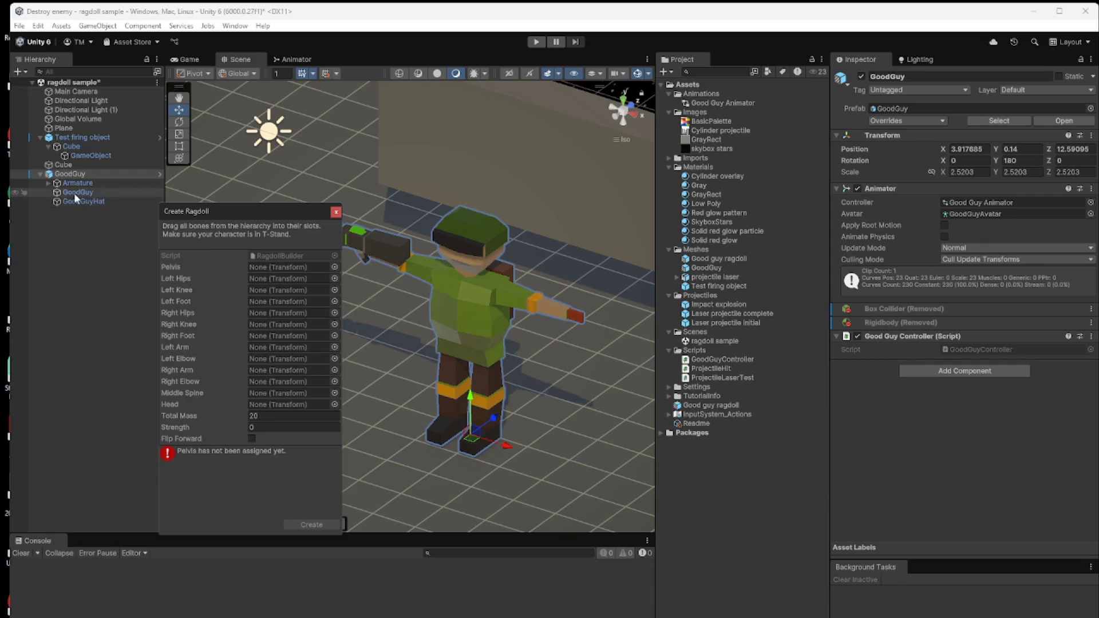
Step: Expand GoodGuy's Armature from Root through the spine, shoulders and arms to reveal the Hand.L and Hand.R bones
{"action": "left_click", "coordinate": [48, 183]}
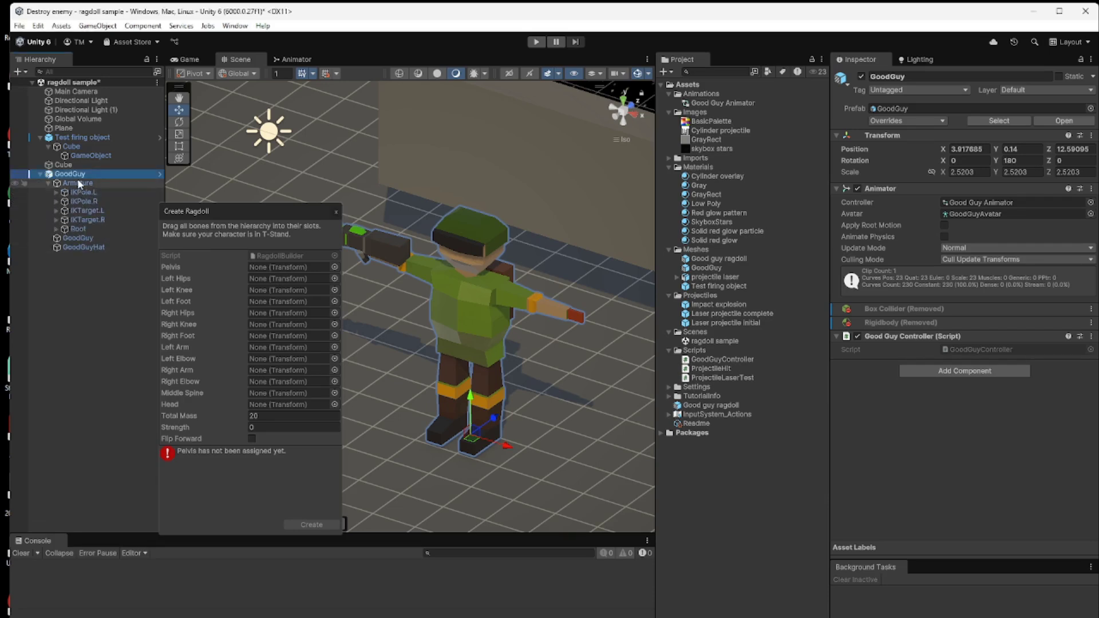
{"action": "left_click", "coordinate": [56, 229]}
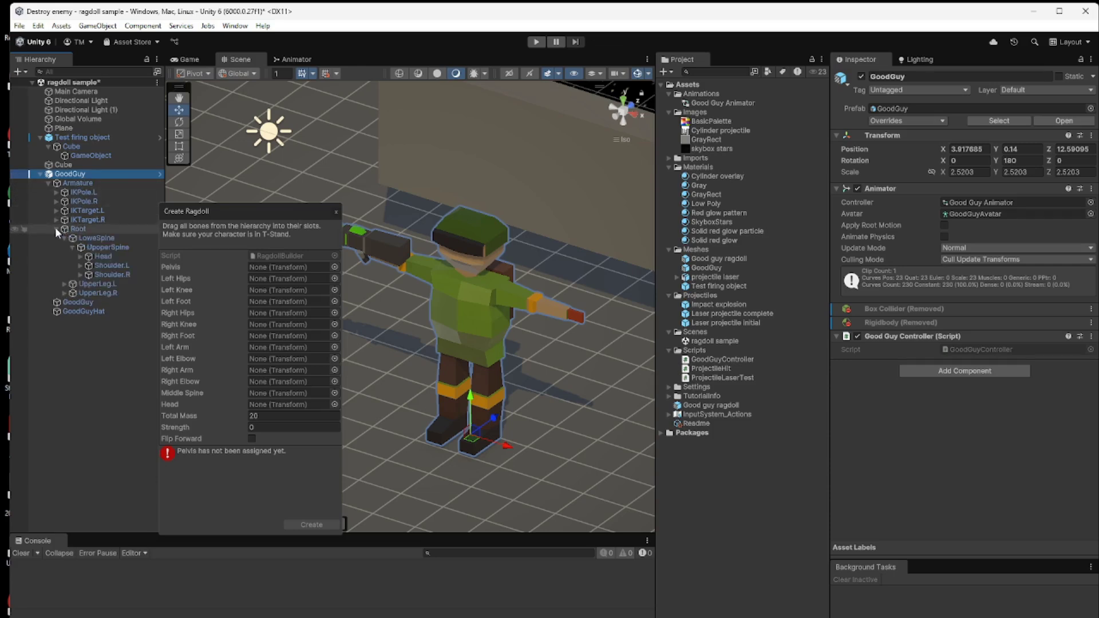
{"action": "left_click", "coordinate": [80, 257]}
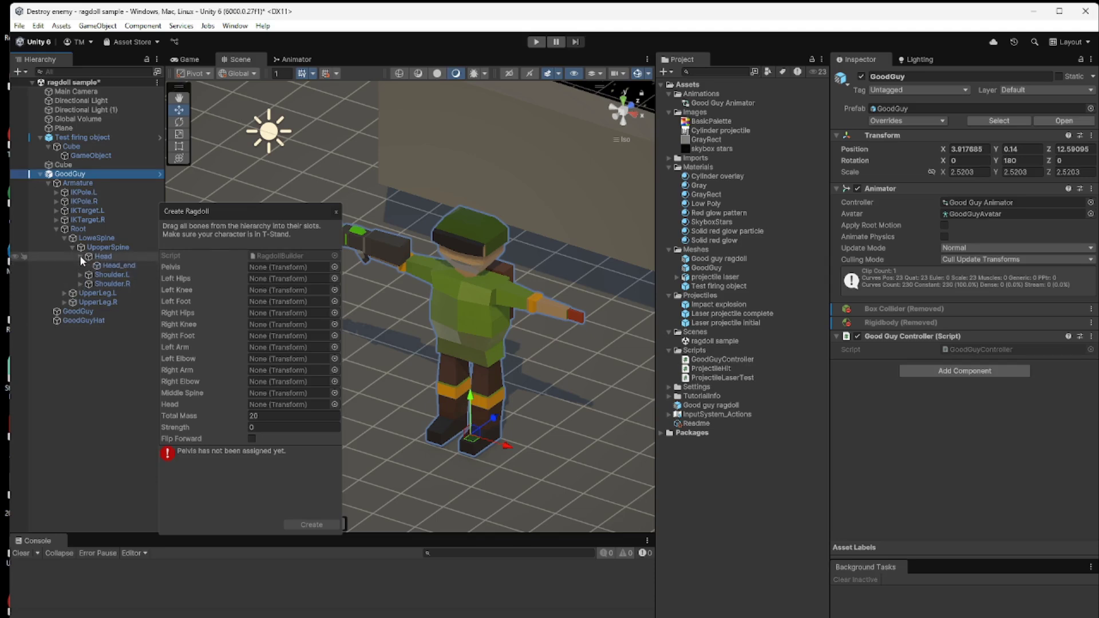
{"action": "left_click", "coordinate": [80, 256]}
{"action": "left_click", "coordinate": [80, 265]}
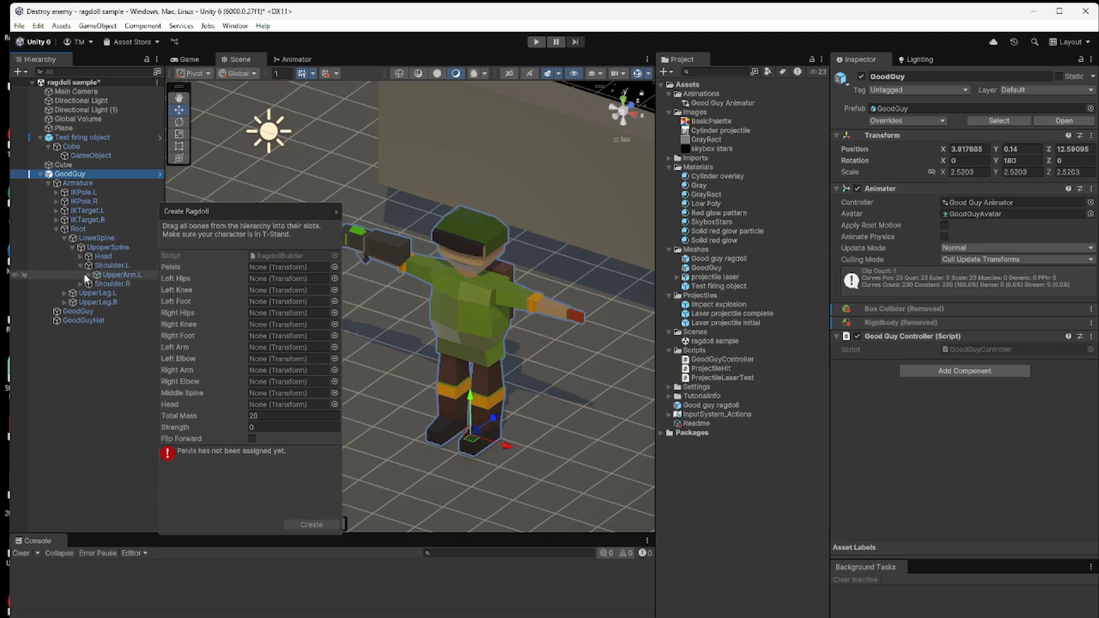
{"action": "left_click", "coordinate": [89, 274]}
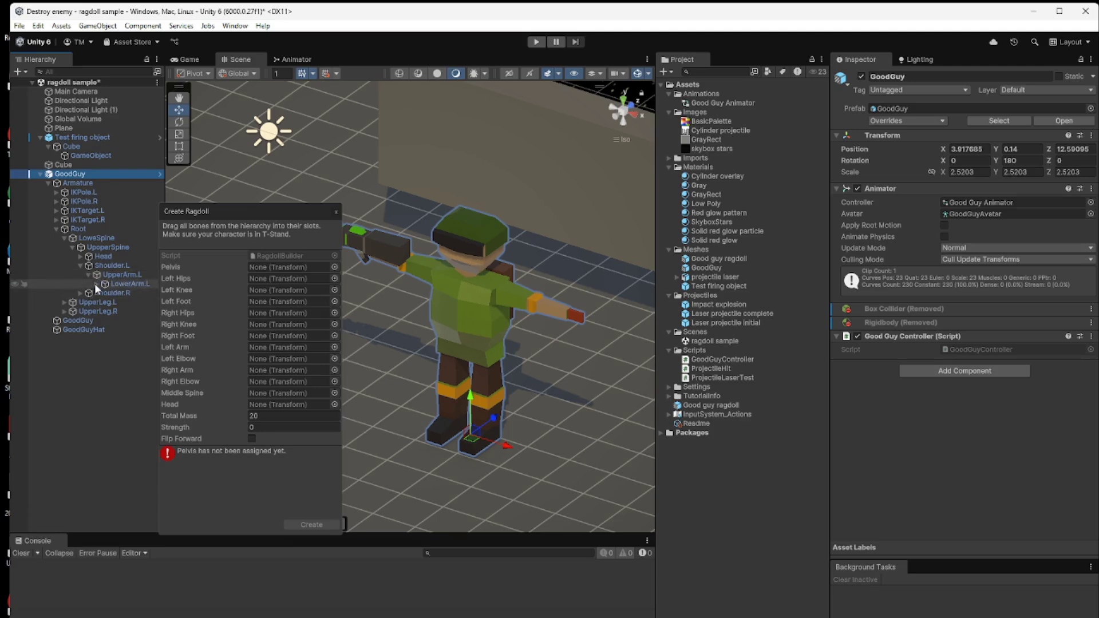
{"action": "left_click", "coordinate": [96, 283]}
{"action": "left_click", "coordinate": [81, 303]}
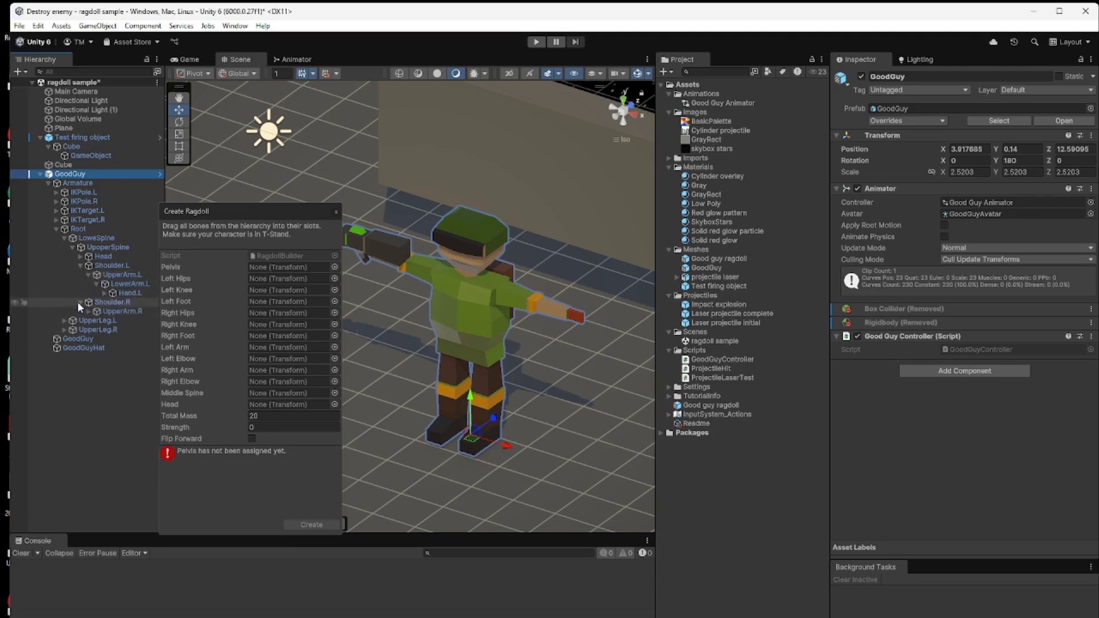
{"action": "left_click", "coordinate": [86, 312]}
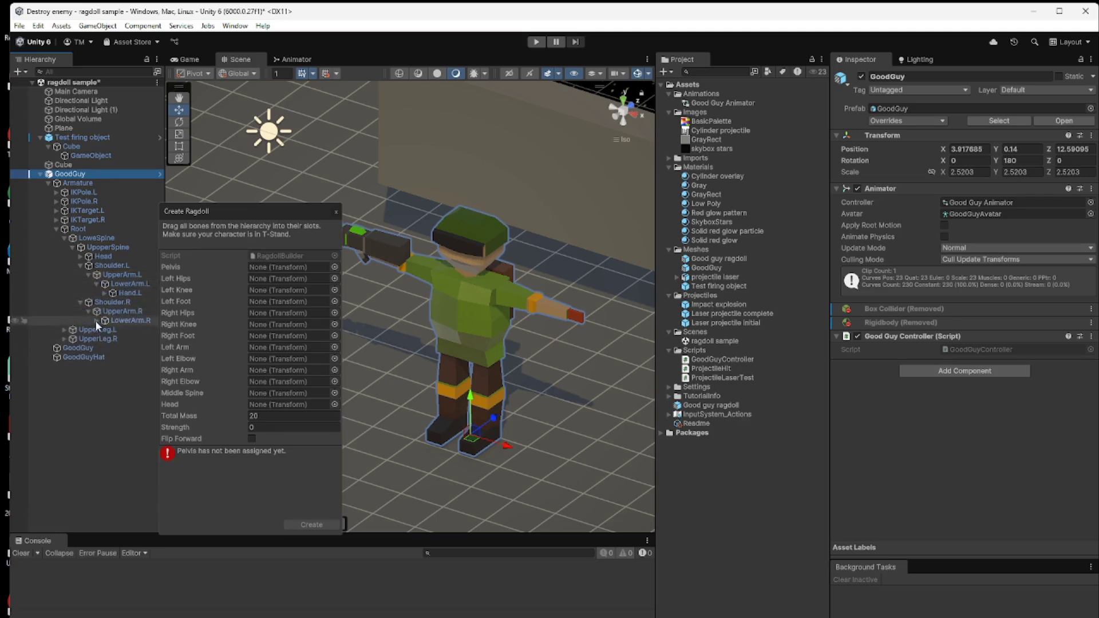
{"action": "left_click", "coordinate": [96, 321]}
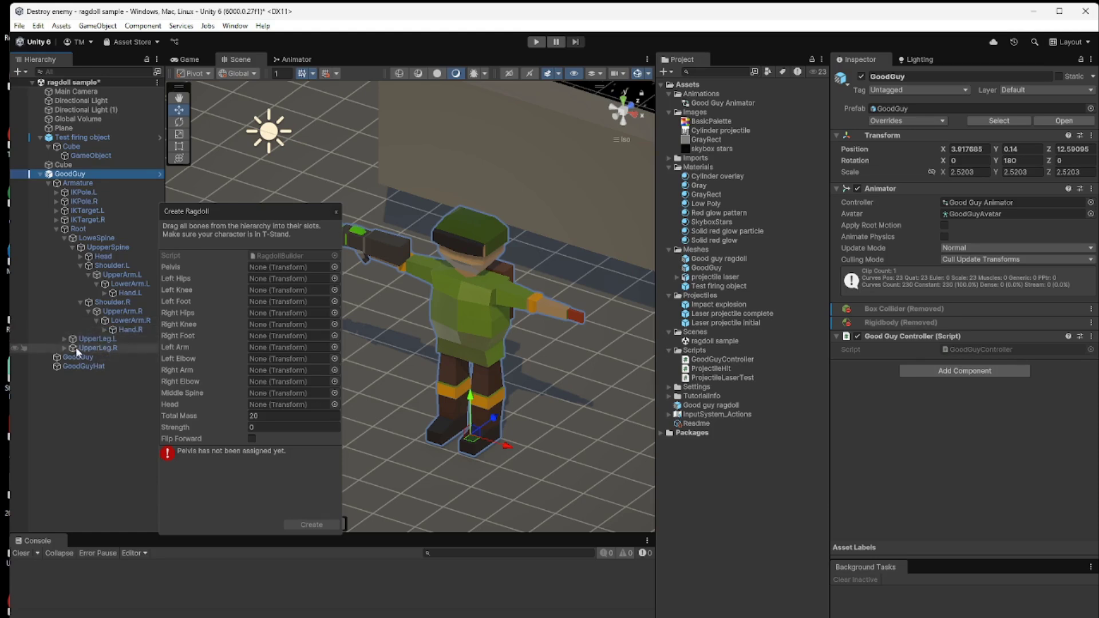
Step: Expand UpperLeg.L and UpperLeg.R through the lower legs to reveal the Foot.L and Foot.R bones
{"action": "left_click", "coordinate": [63, 339]}
{"action": "left_click", "coordinate": [73, 349]}
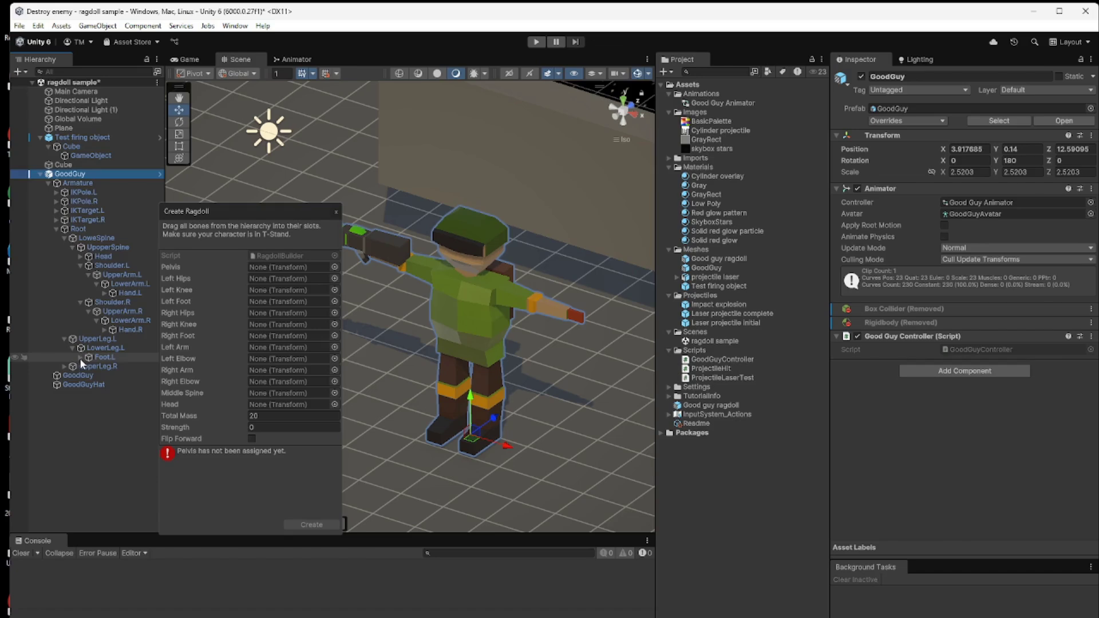
{"action": "left_click", "coordinate": [65, 367]}
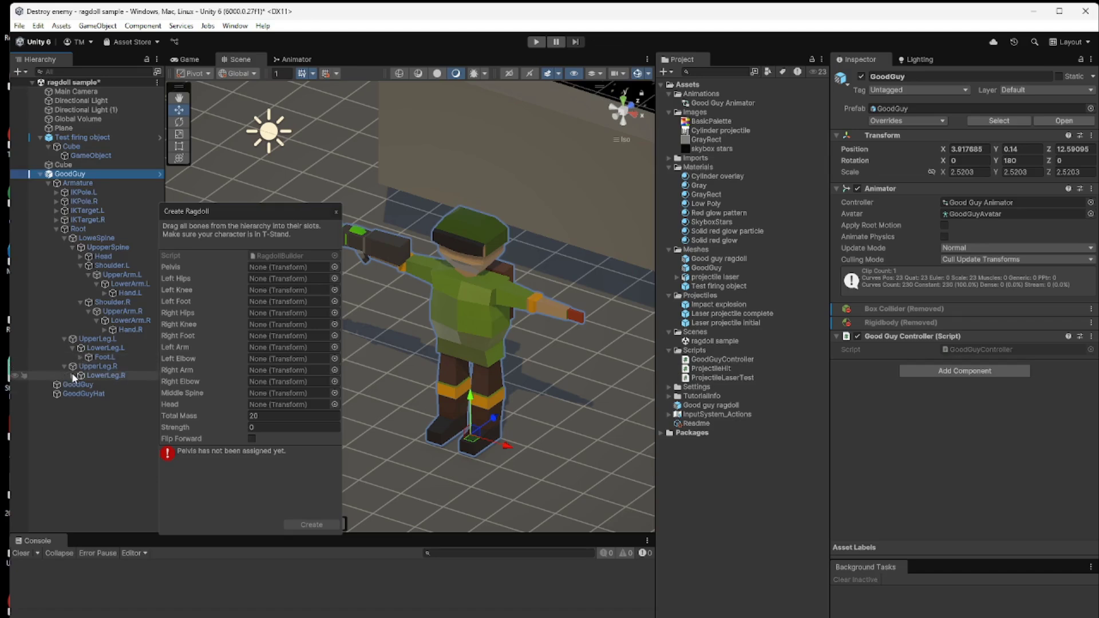
{"action": "left_click", "coordinate": [72, 376]}
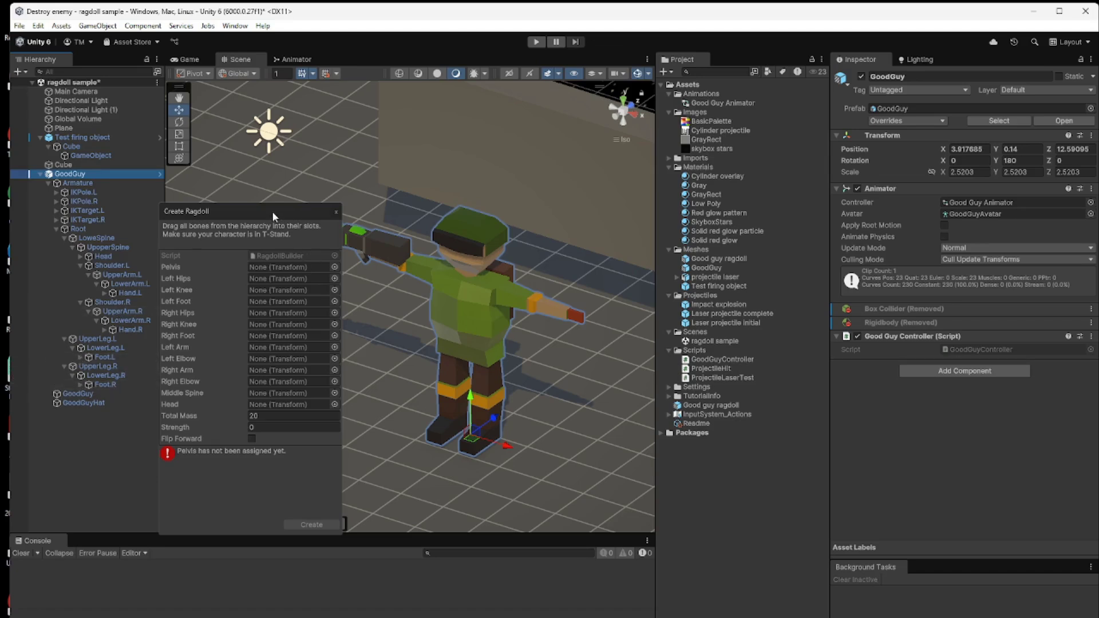
Step: Assign the Head bone to the ragdoll's Head slot and the LoweSpine bone to its Pelvis slot
{"action": "left_click_drag", "start_coordinate": [273, 212], "coordinate": [288, 190]}
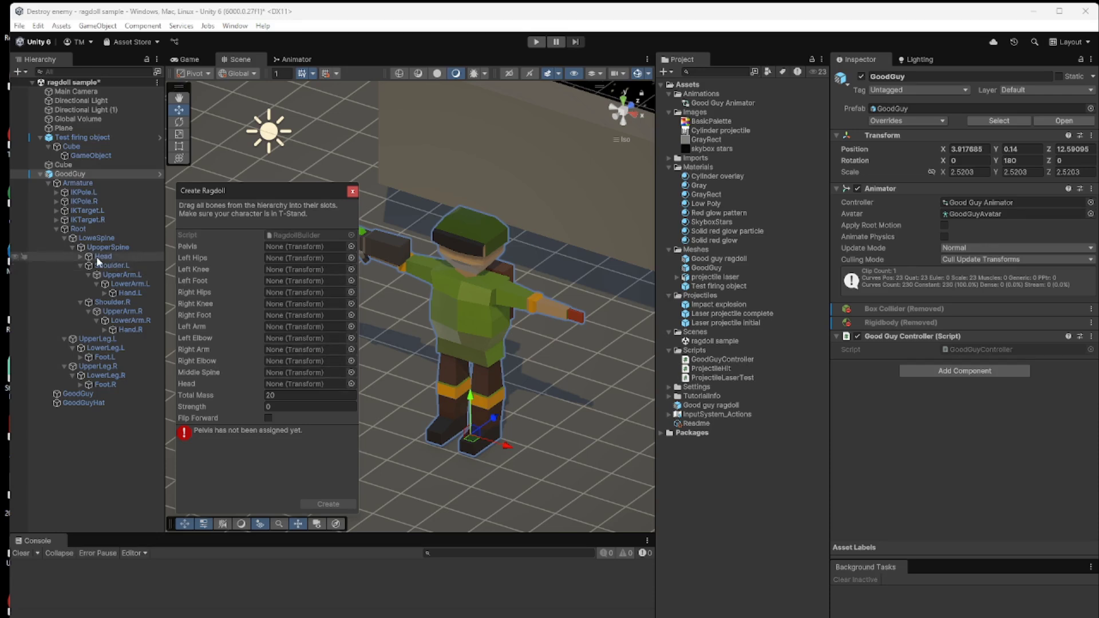
{"action": "left_click_drag", "start_coordinate": [97, 259], "coordinate": [298, 384]}
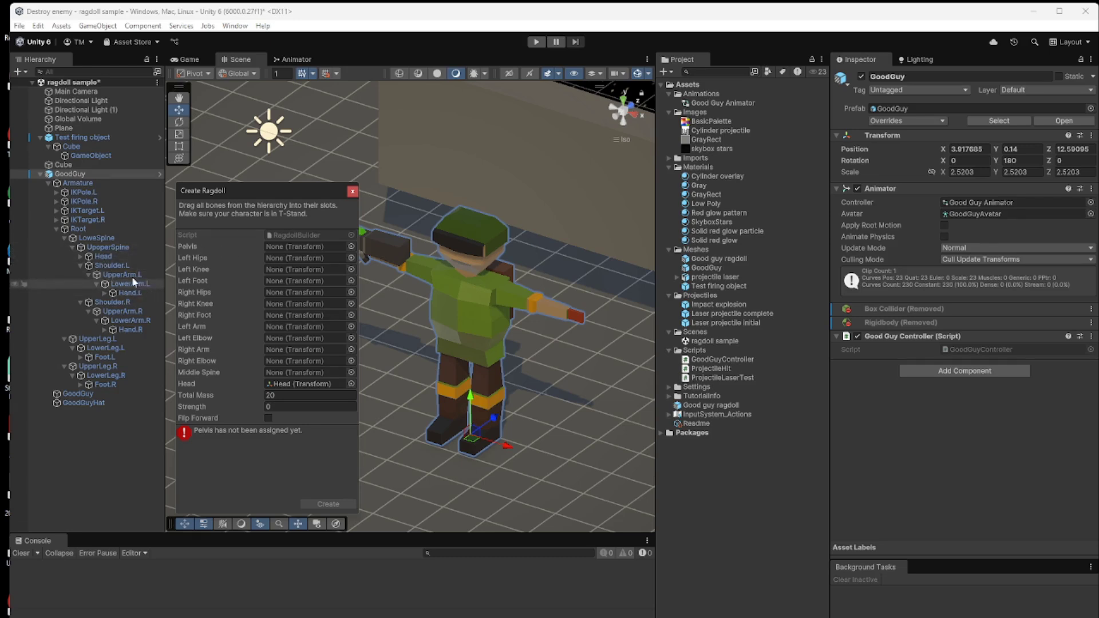
{"action": "left_click_drag", "start_coordinate": [103, 239], "coordinate": [304, 243]}
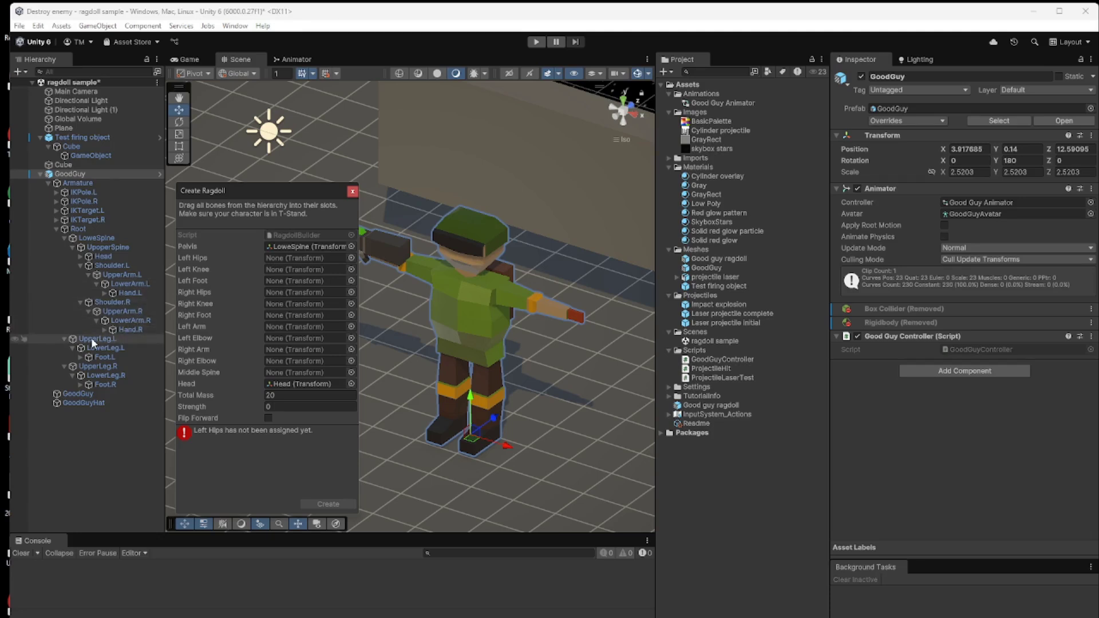
Step: Assign the UpperLeg, LowerLeg and Foot bones of both legs to the matching left and right Hips, Knee and Foot slots
{"action": "left_click_drag", "start_coordinate": [91, 338], "coordinate": [297, 256]}
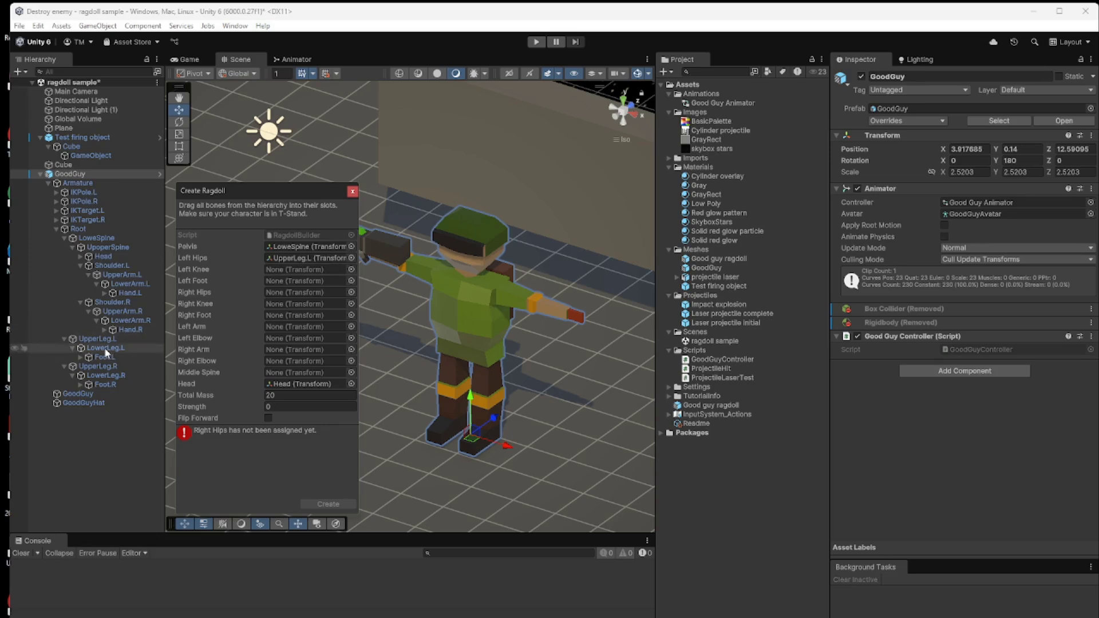
{"action": "left_click_drag", "start_coordinate": [106, 352], "coordinate": [303, 270]}
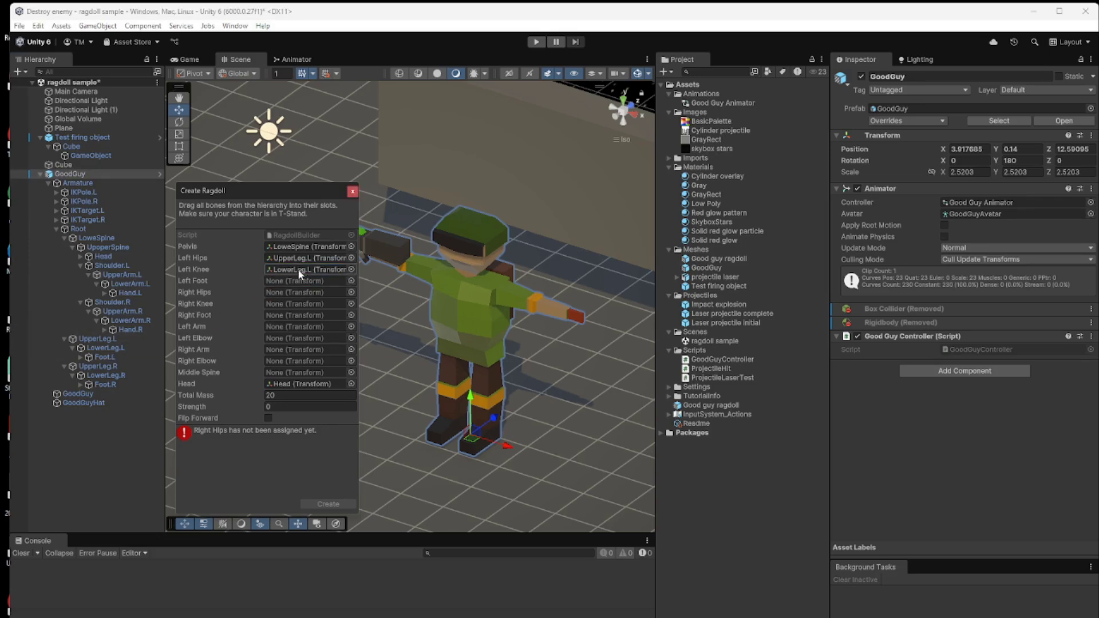
{"action": "left_click_drag", "start_coordinate": [97, 355], "coordinate": [292, 280]}
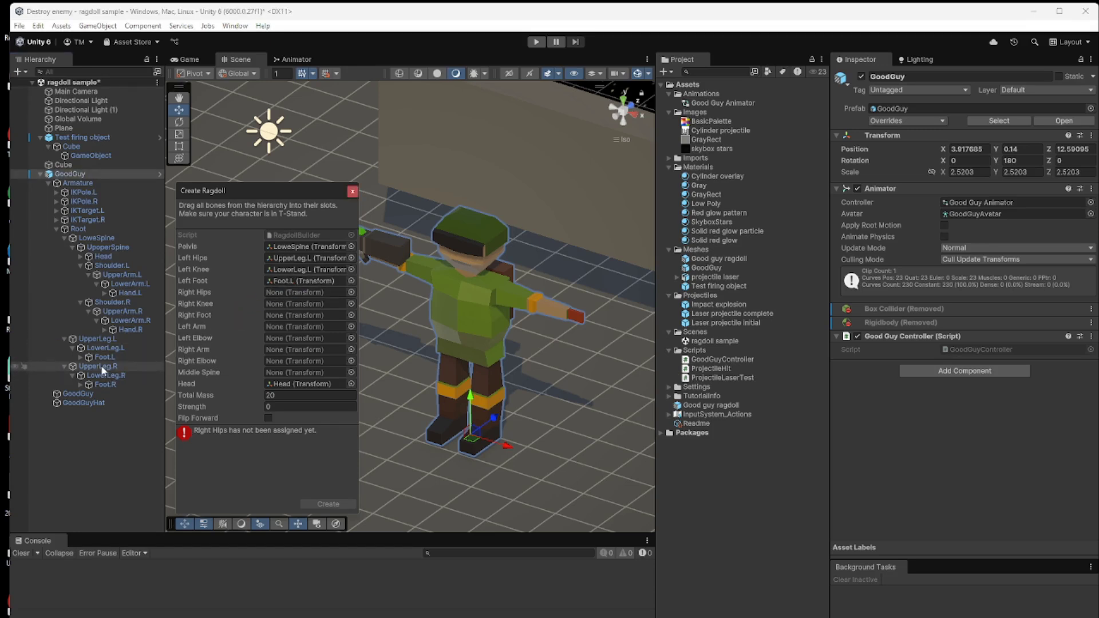
{"action": "left_click_drag", "start_coordinate": [103, 371], "coordinate": [287, 290]}
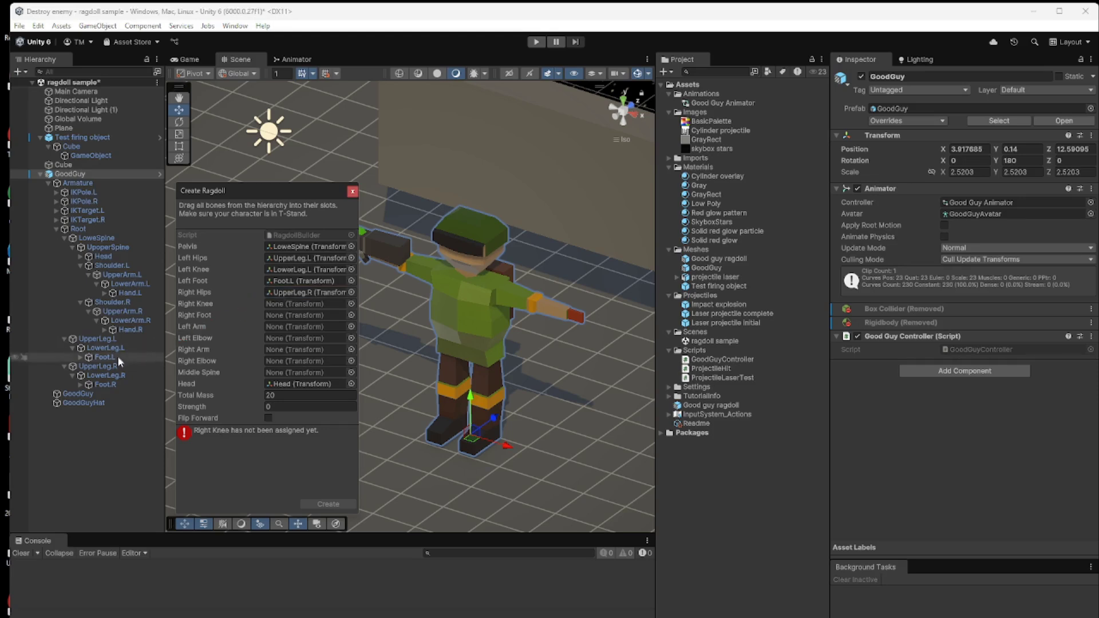
{"action": "left_click_drag", "start_coordinate": [106, 375], "coordinate": [300, 301]}
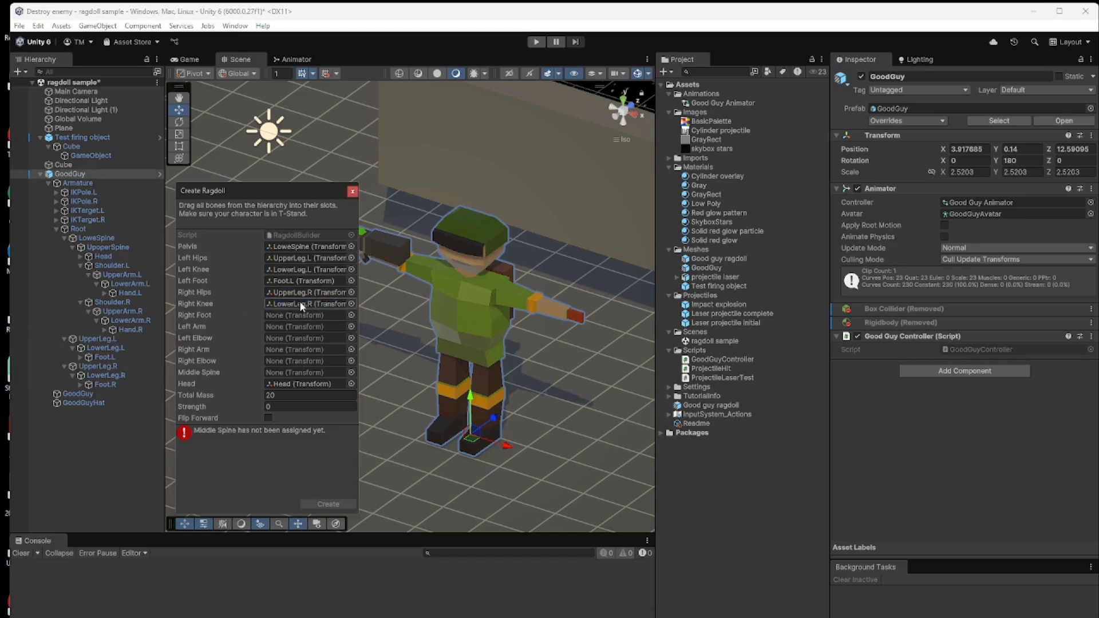
{"action": "left_click_drag", "start_coordinate": [101, 385], "coordinate": [284, 318]}
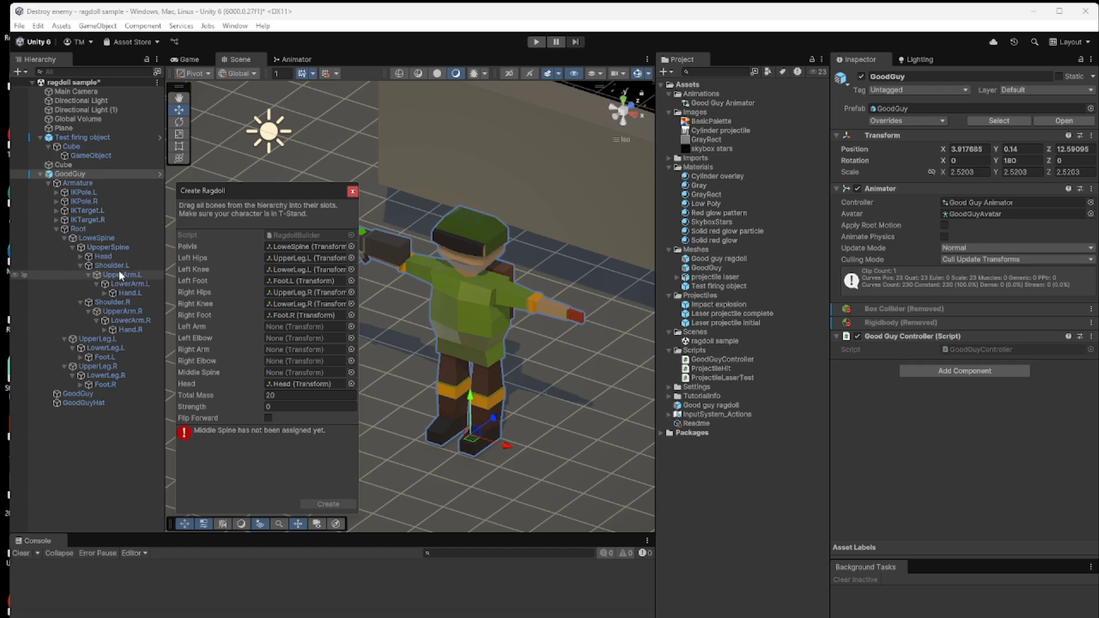
Step: Assign the UpperArm and LowerArm bones of both sides to the matching left and right Arm and Elbow slots
{"action": "left_click_drag", "start_coordinate": [119, 272], "coordinate": [292, 329]}
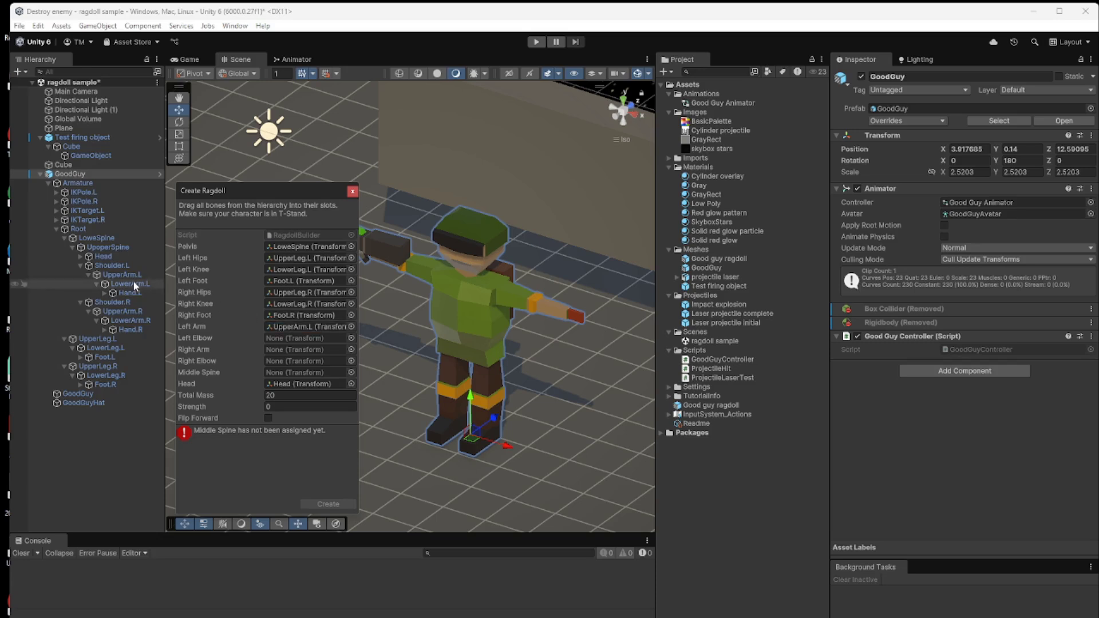
{"action": "left_click_drag", "start_coordinate": [134, 286], "coordinate": [298, 338]}
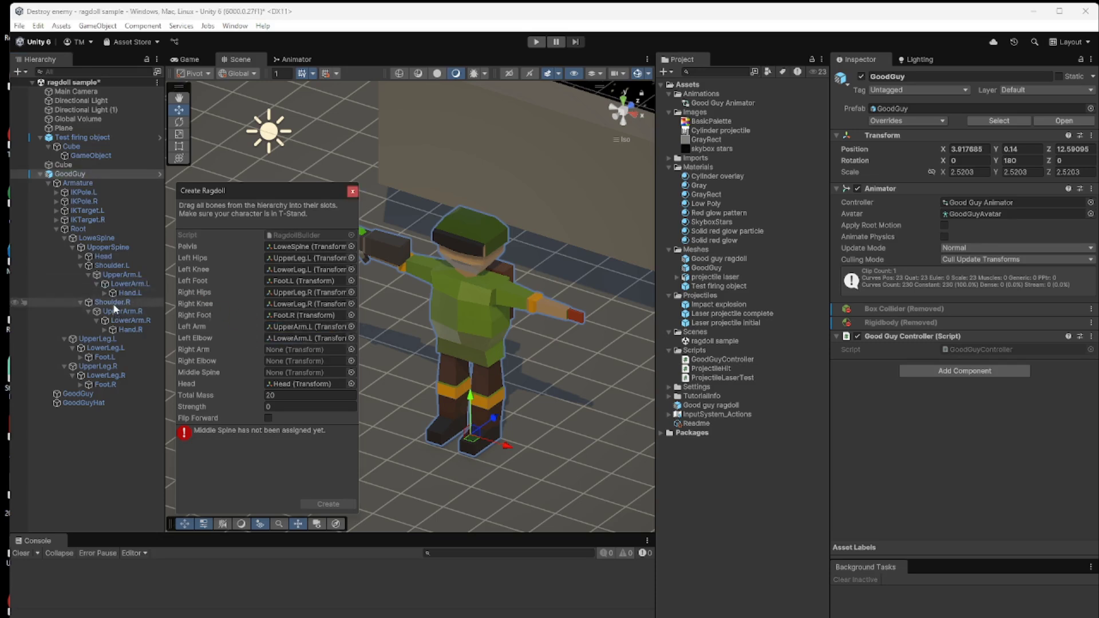
{"action": "left_click_drag", "start_coordinate": [115, 315], "coordinate": [332, 349]}
{"action": "left_click_drag", "start_coordinate": [131, 323], "coordinate": [297, 364]}
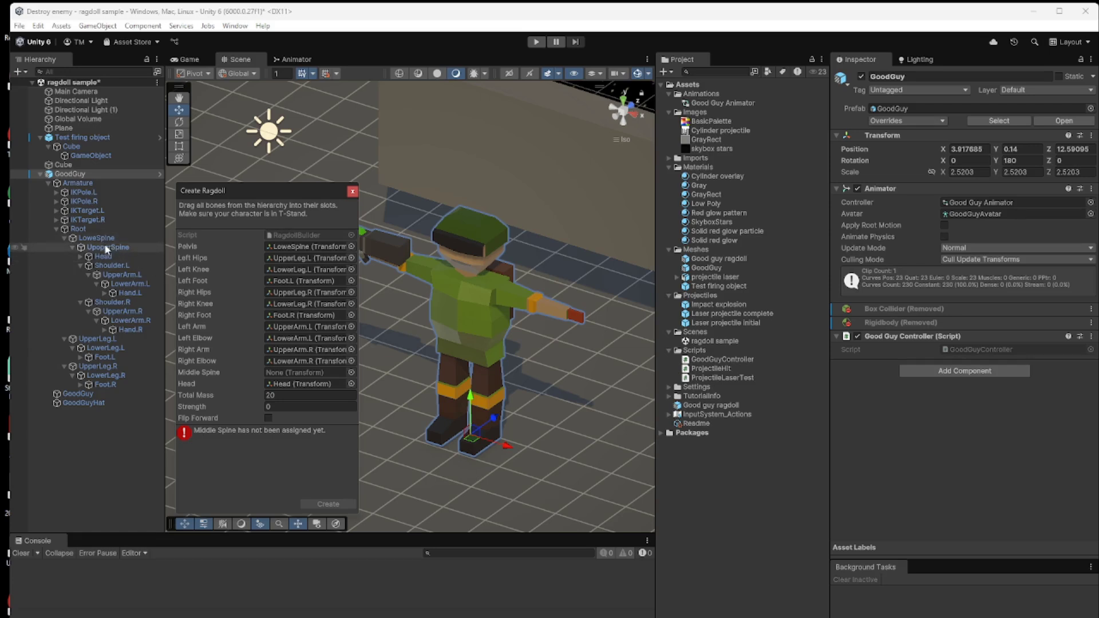
Step: Assign the UpoperSpine bone as the Middle Spine and create the ragdoll
{"action": "left_click_drag", "start_coordinate": [106, 250], "coordinate": [301, 373]}
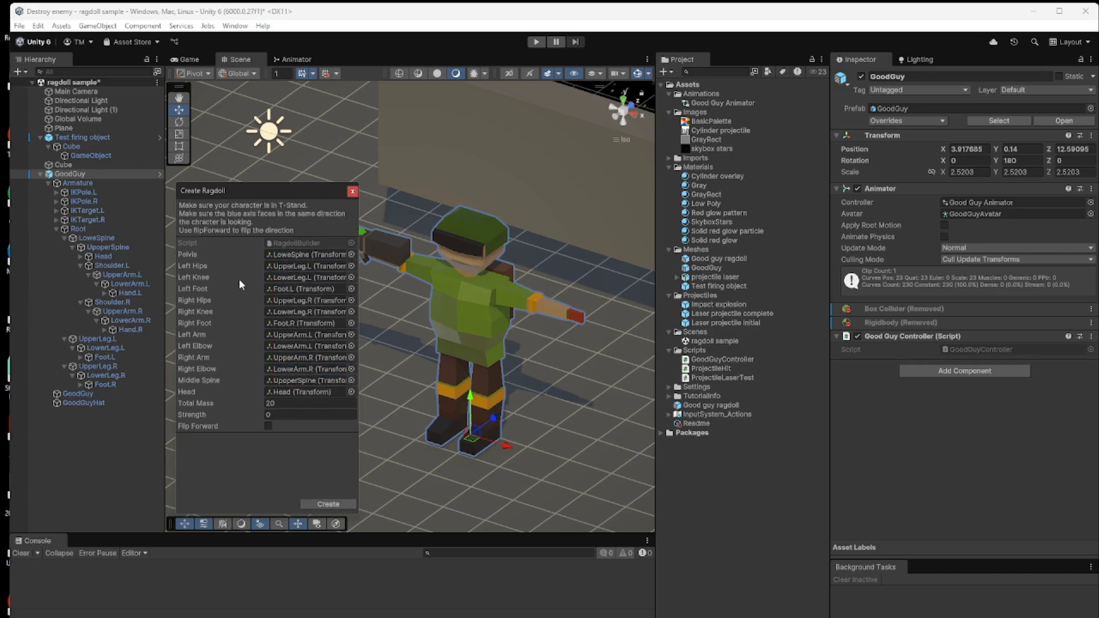
{"action": "left_click", "coordinate": [330, 505]}
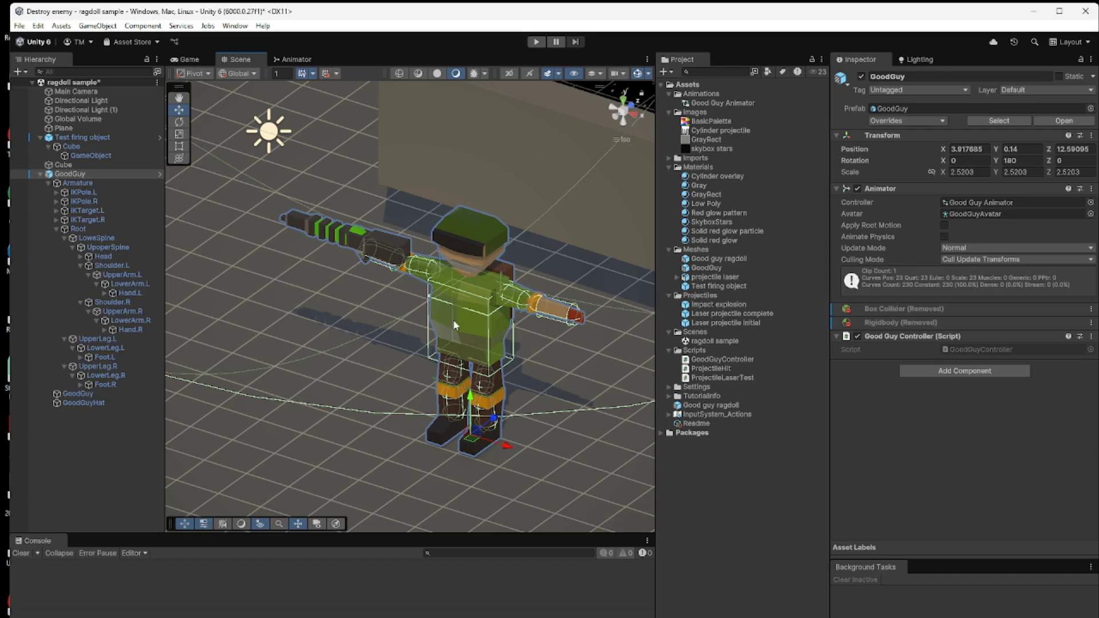
{"action": "scroll", "coordinate": [427, 303], "scroll_direction": "down", "scroll_amount": 10}
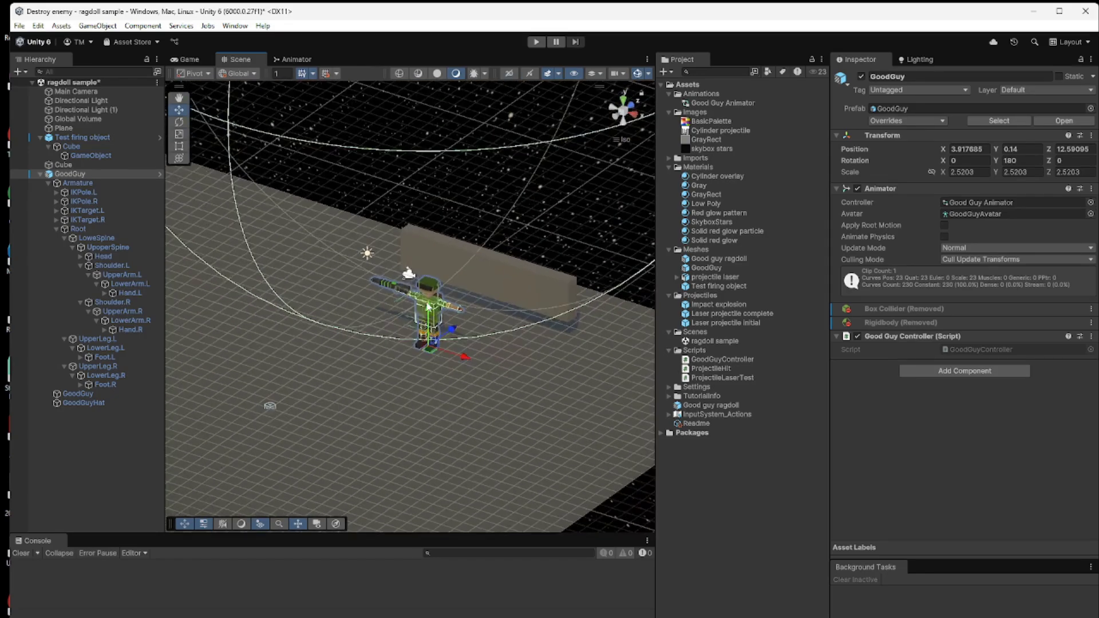
{"action": "scroll", "coordinate": [428, 307], "scroll_direction": "down", "scroll_amount": 2}
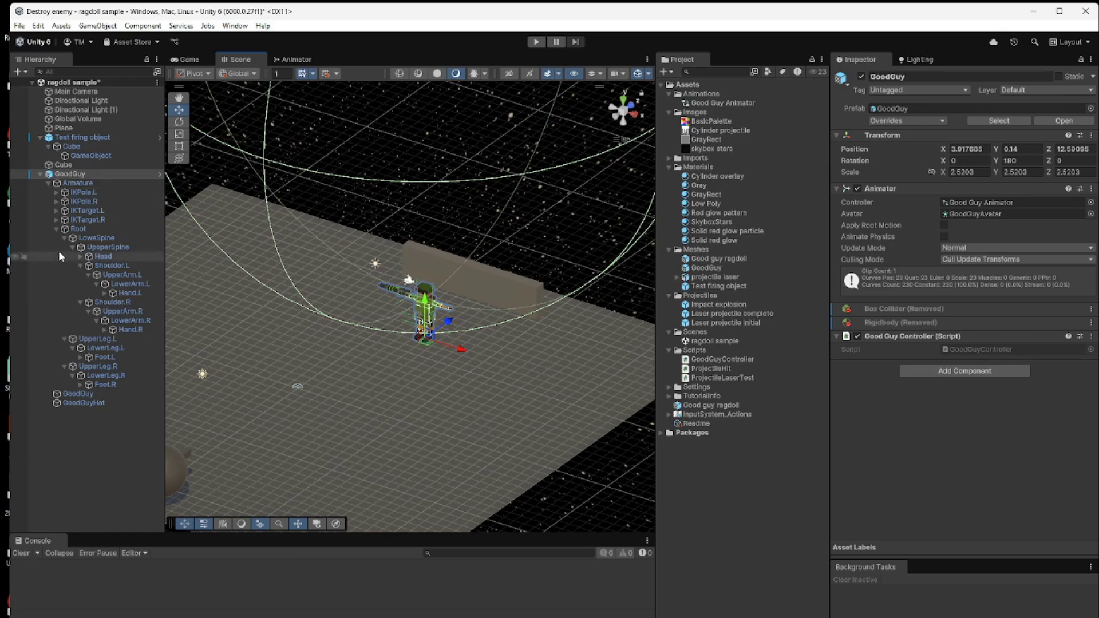
Step: Collapse the Root and Armature branches and rename the GoodGuy object "GoodGuy ragdoll2"
{"action": "left_click", "coordinate": [56, 228]}
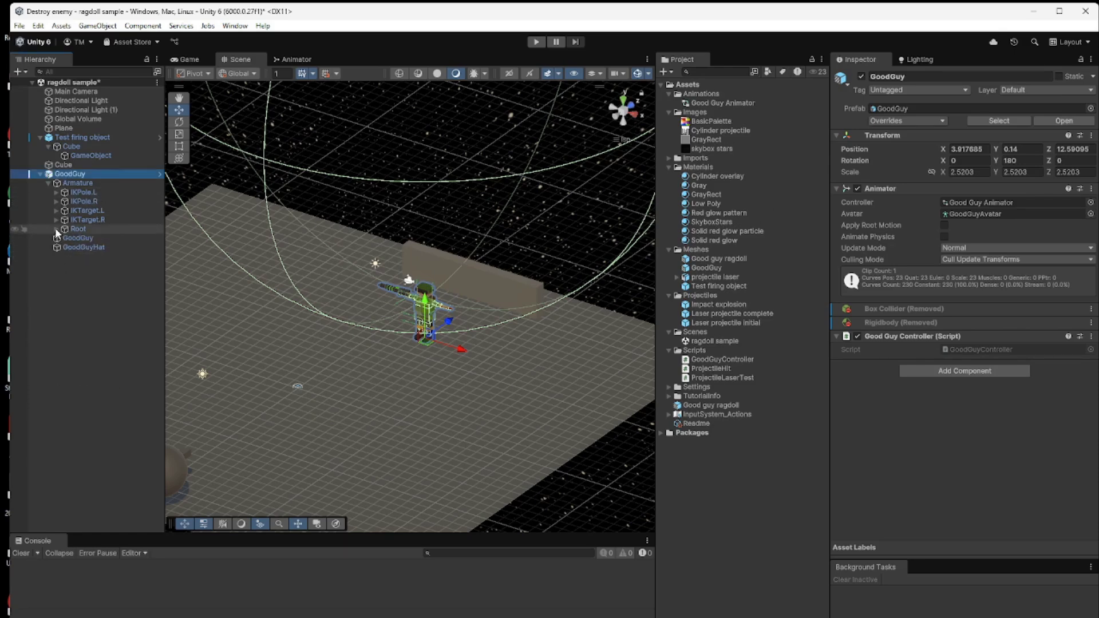
{"action": "left_click", "coordinate": [48, 183]}
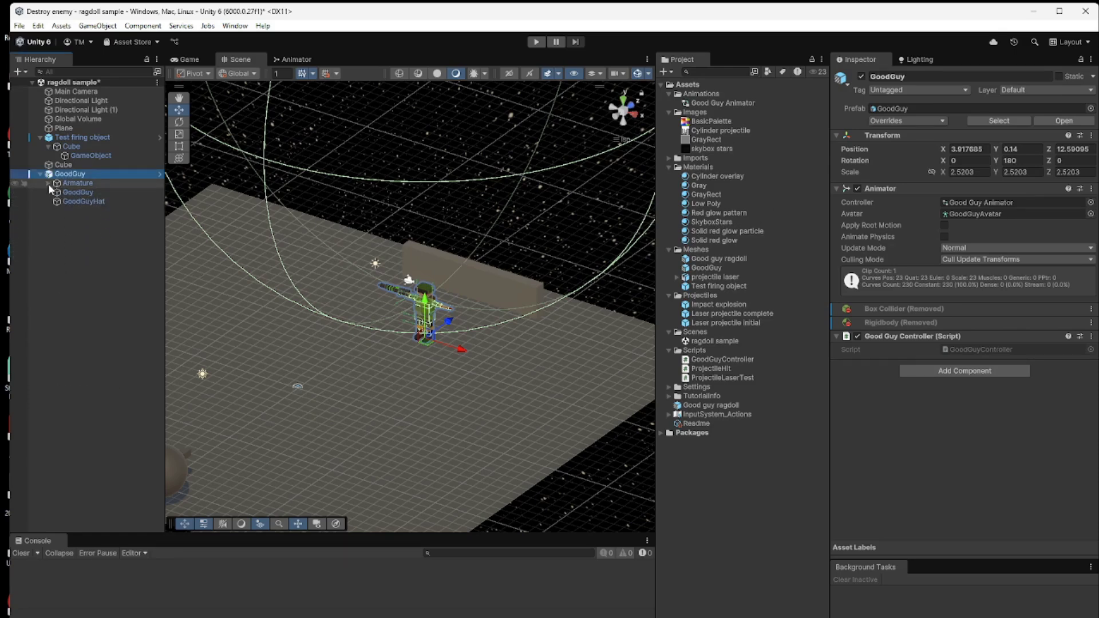
{"action": "left_click", "coordinate": [76, 170]}
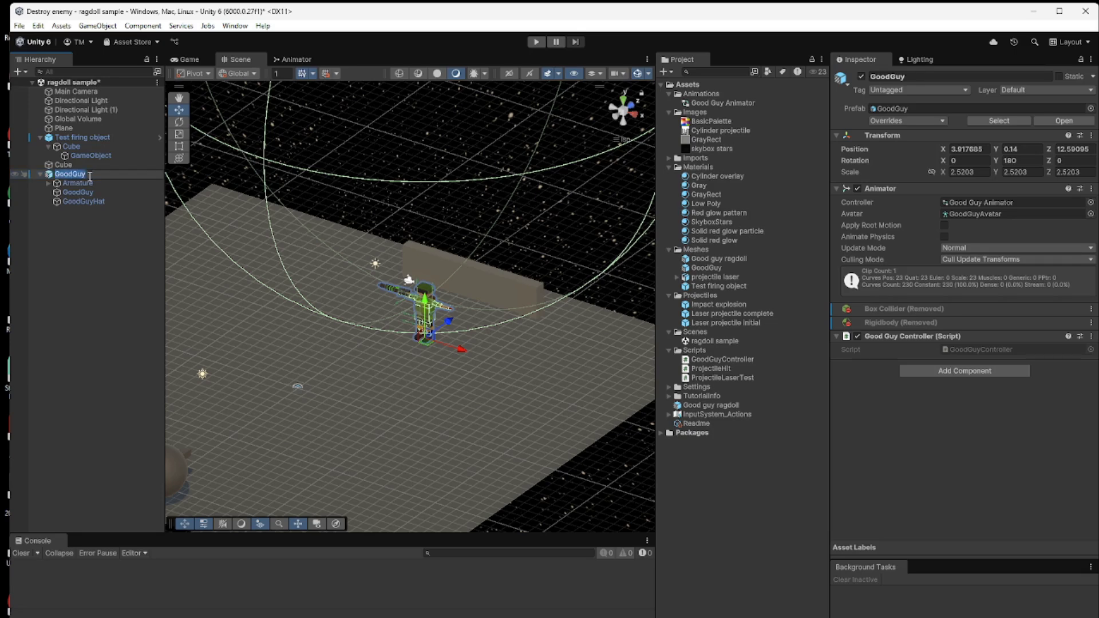
{"action": "type", "text": "ragdoll2"}
{"action": "key", "text": "Return"}
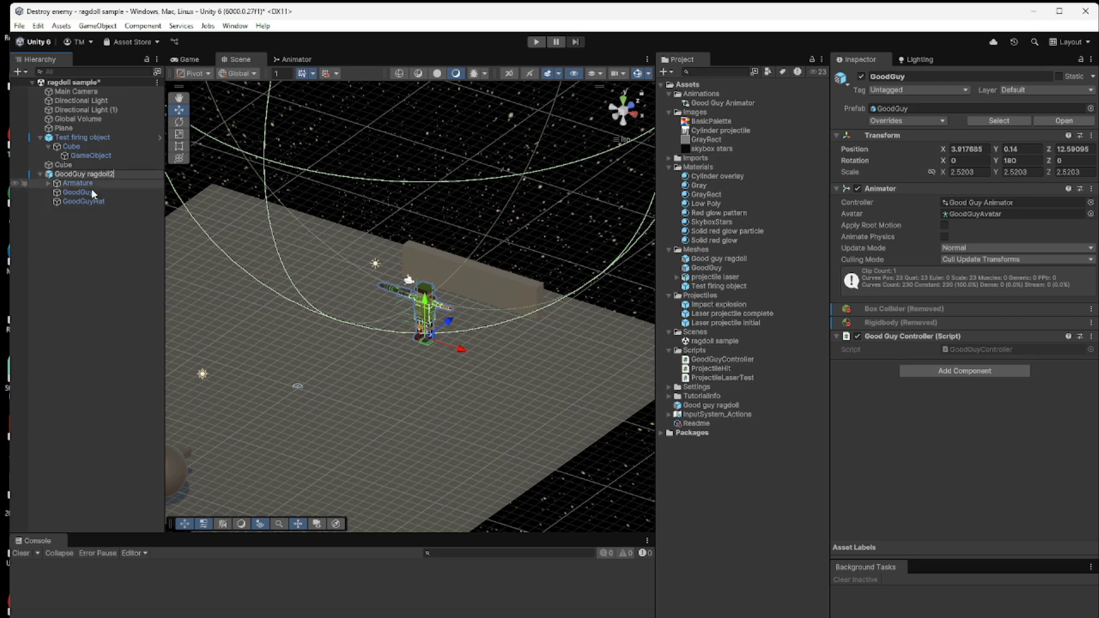
{"action": "left_click", "coordinate": [75, 236]}
Step: Save GoodGuy ragdoll2 as a prefab variant in the Meshes folder and open that prefab for editing
{"action": "left_click_drag", "start_coordinate": [76, 173], "coordinate": [739, 297]}
{"action": "left_click", "coordinate": [542, 362]}
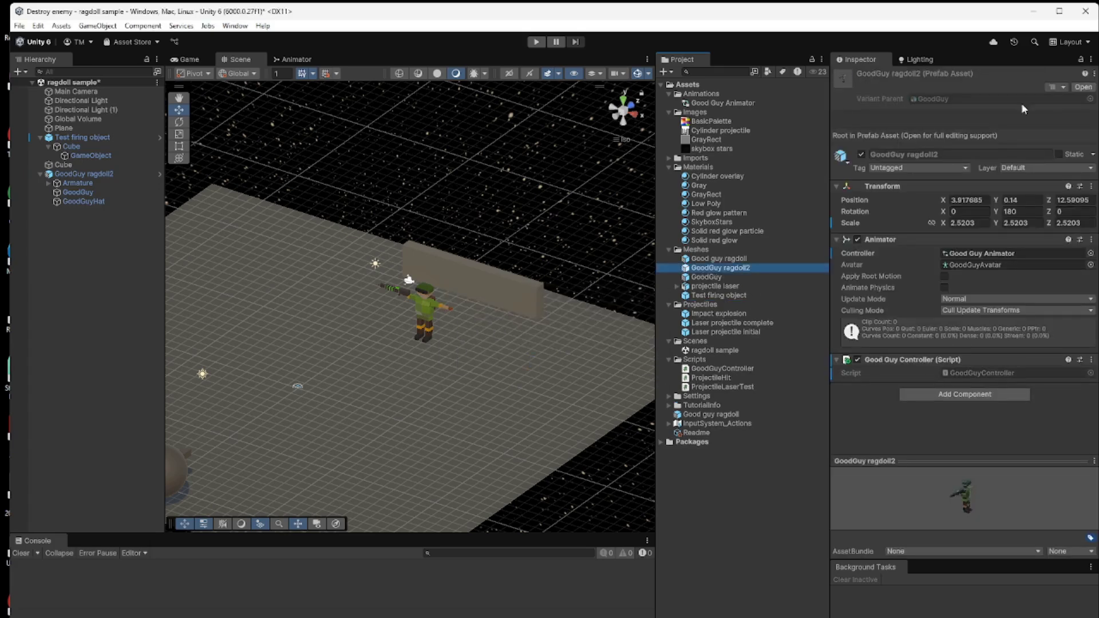
{"action": "left_click", "coordinate": [1084, 88]}
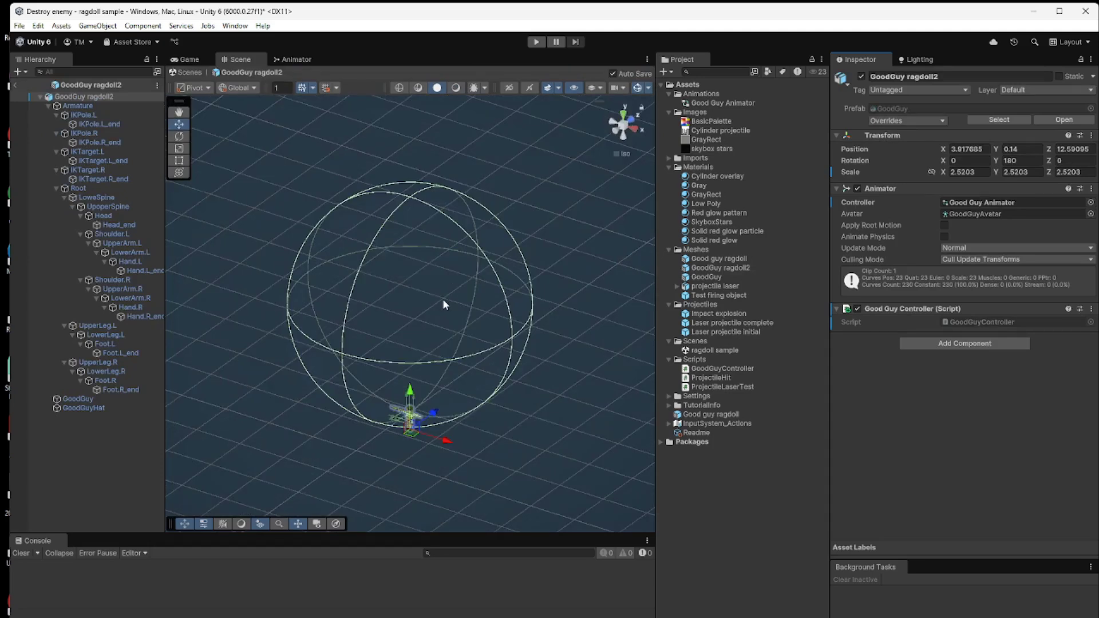
{"action": "scroll", "coordinate": [441, 318], "scroll_direction": "up", "scroll_amount": 5}
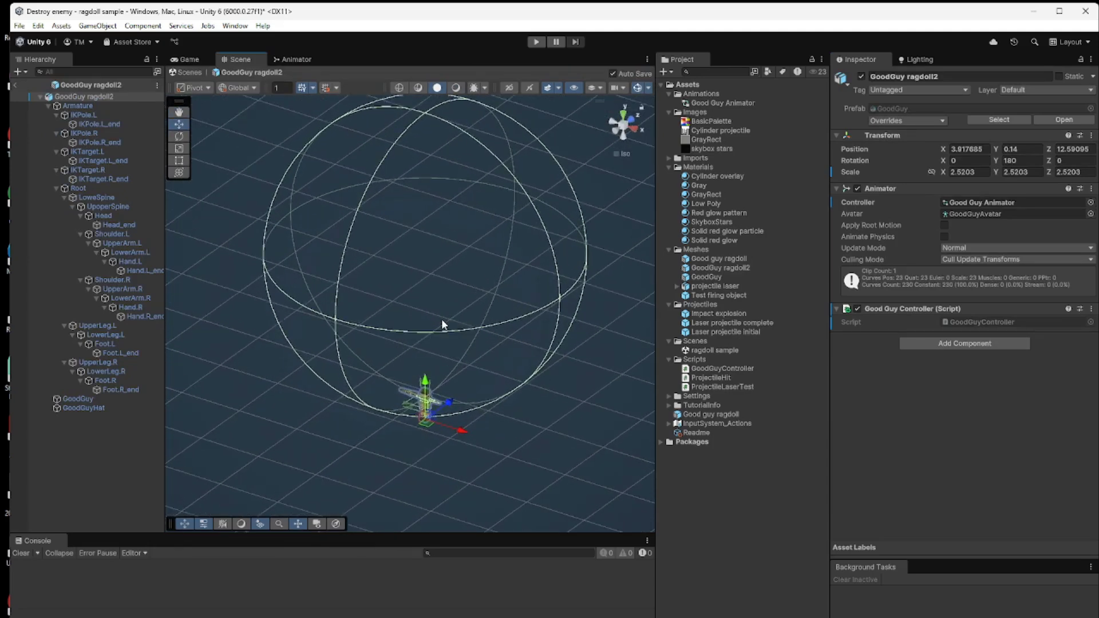
{"action": "scroll", "coordinate": [442, 320], "scroll_direction": "down", "scroll_amount": 2}
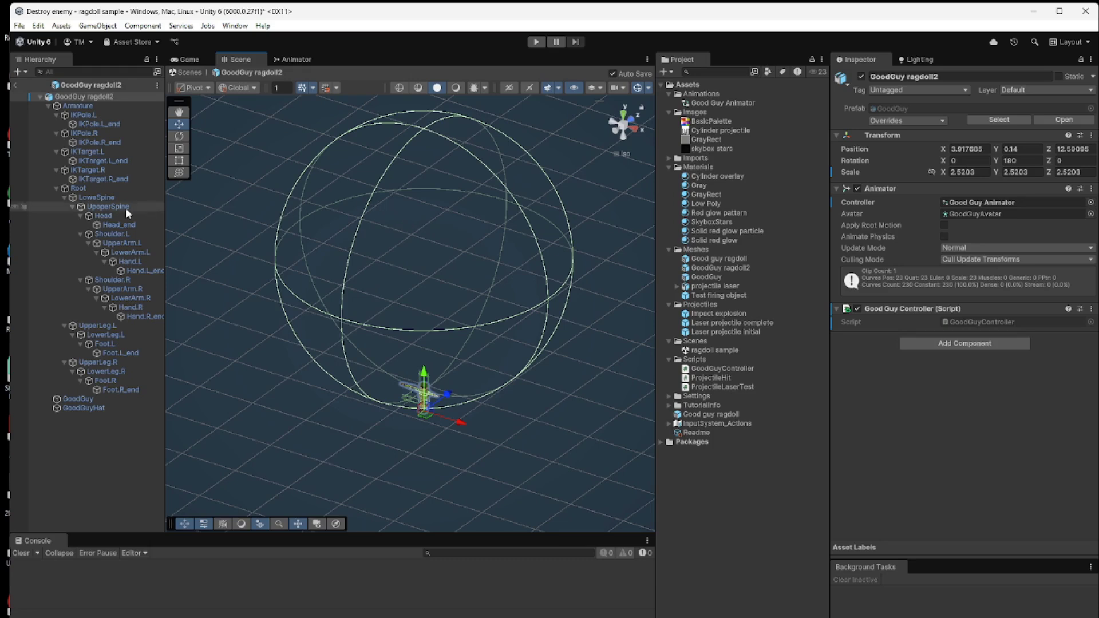
Step: Shrink the Head bone's Sphere Collider to fit around the character's head, with a radius of about 0.012
{"action": "left_click", "coordinate": [104, 216]}
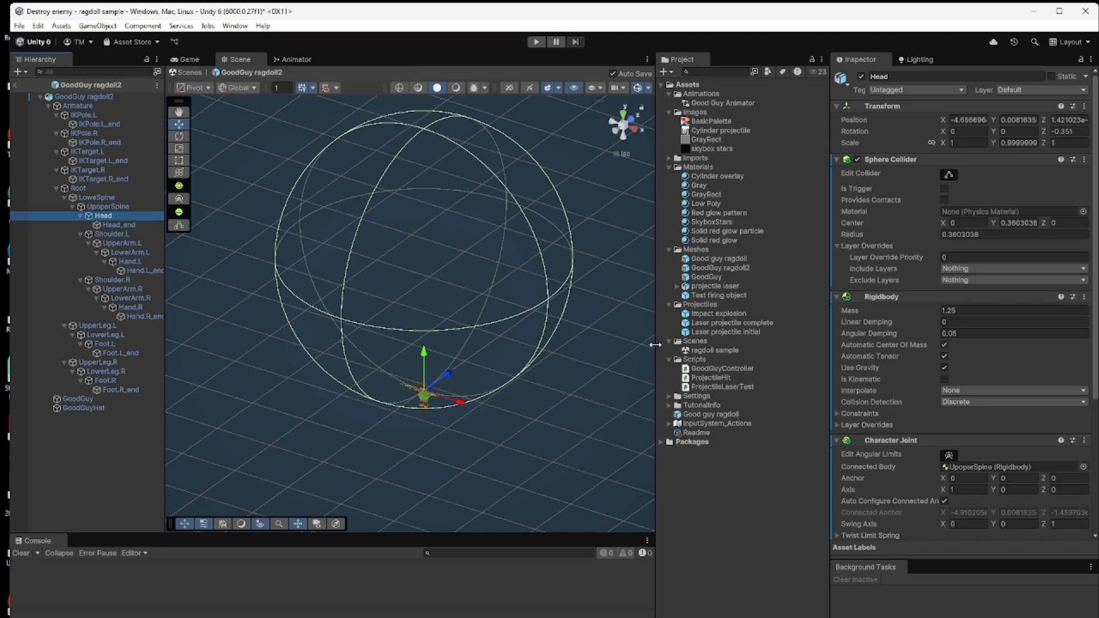
{"action": "left_click", "coordinate": [949, 174]}
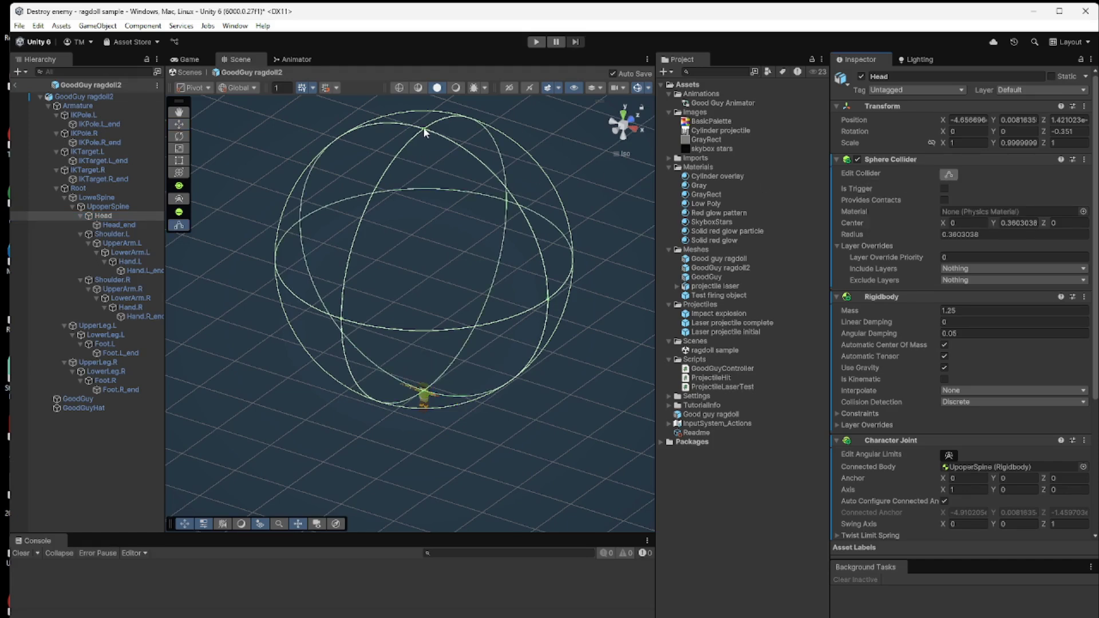
{"action": "left_click_drag", "start_coordinate": [425, 132], "coordinate": [434, 376]}
{"action": "scroll", "coordinate": [459, 420], "scroll_direction": "up", "scroll_amount": 3}
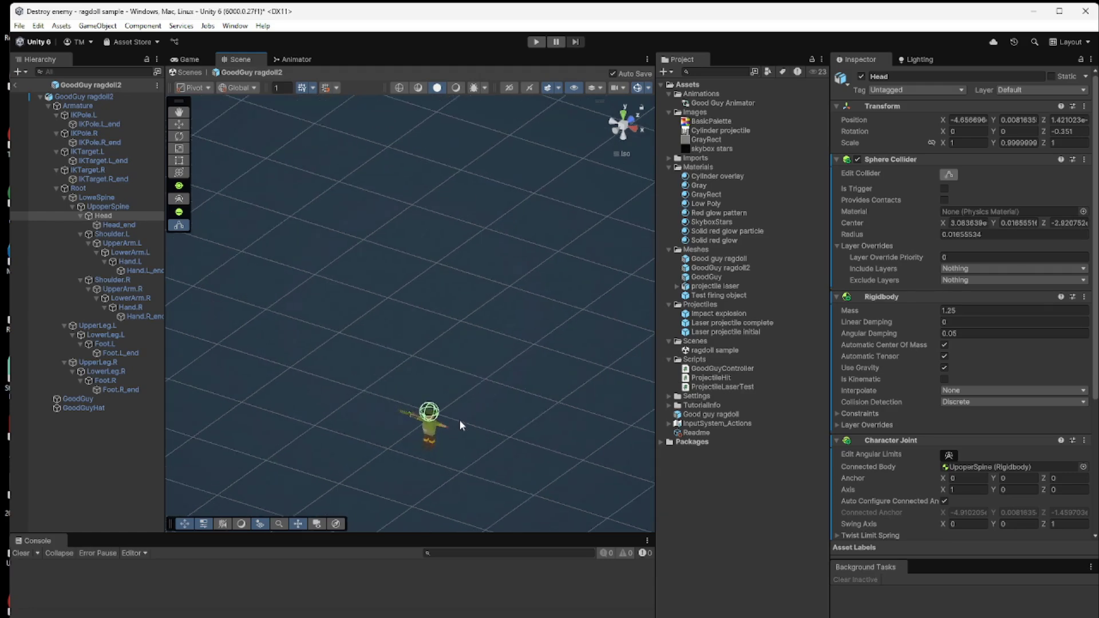
{"action": "middle_click_drag", "start_coordinate": [459, 420], "coordinate": [460, 269]}
{"action": "scroll", "coordinate": [461, 269], "scroll_direction": "up", "scroll_amount": 4}
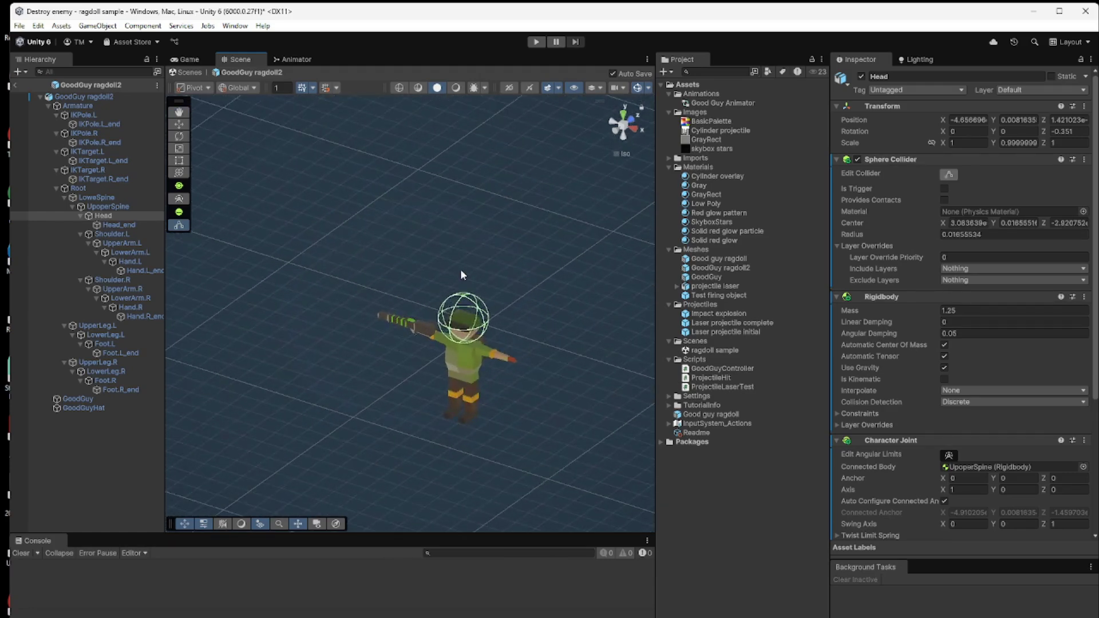
{"action": "scroll", "coordinate": [460, 269], "scroll_direction": "up", "scroll_amount": 2}
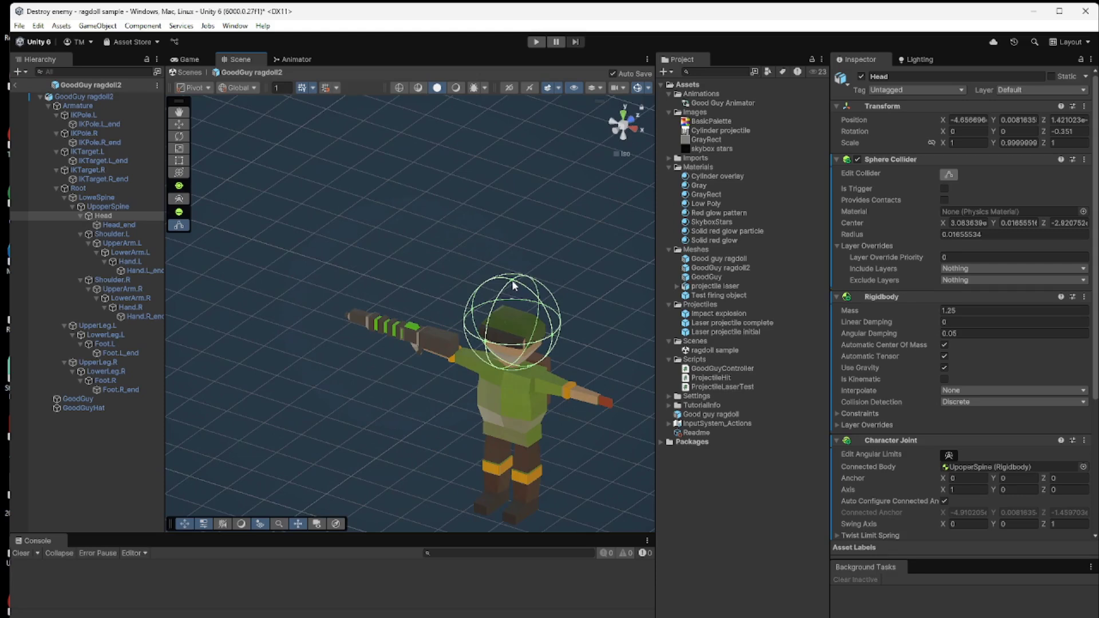
{"action": "left_click_drag", "start_coordinate": [512, 280], "coordinate": [513, 305]}
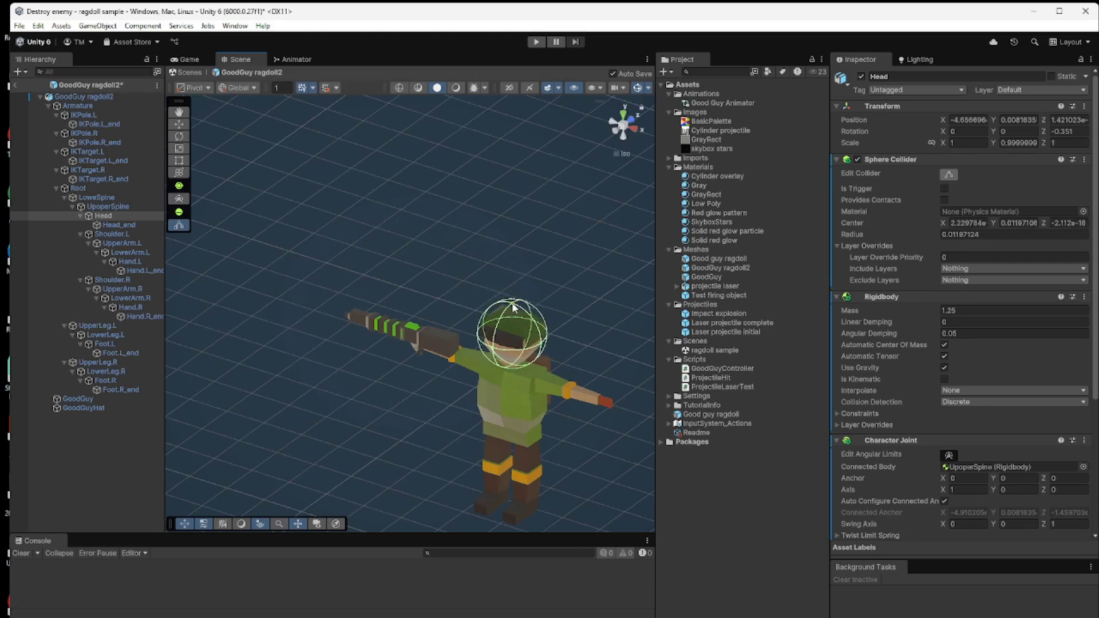
Step: Examine the UpoperSpine bone's Box Collider, Rigidbody and Character Joint, and clear the selection
{"action": "left_click", "coordinate": [104, 208]}
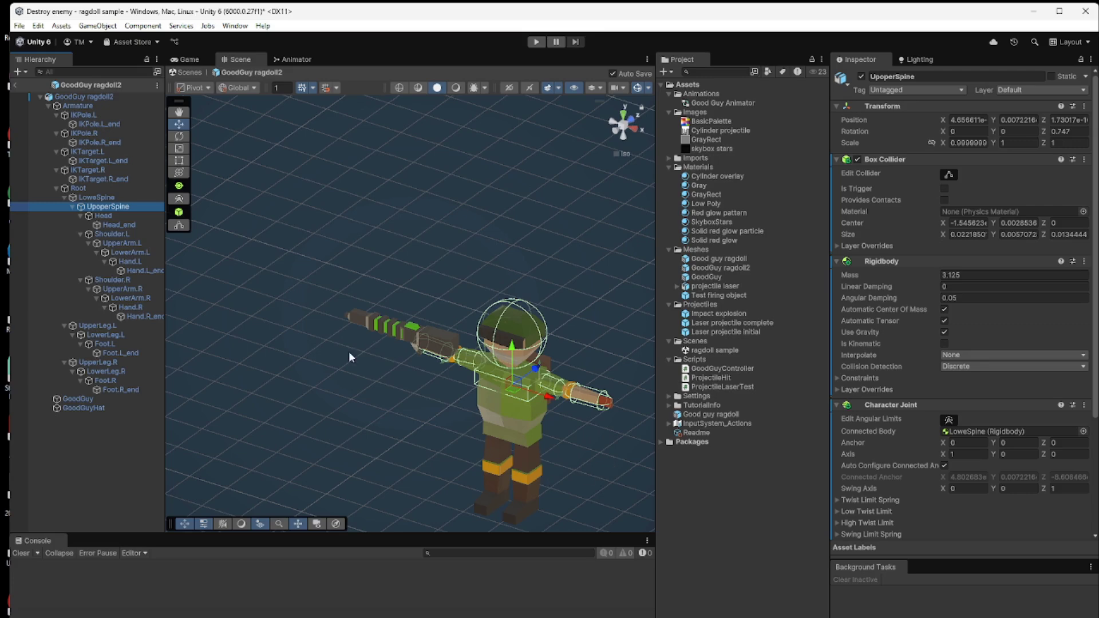
{"action": "left_click", "coordinate": [385, 422]}
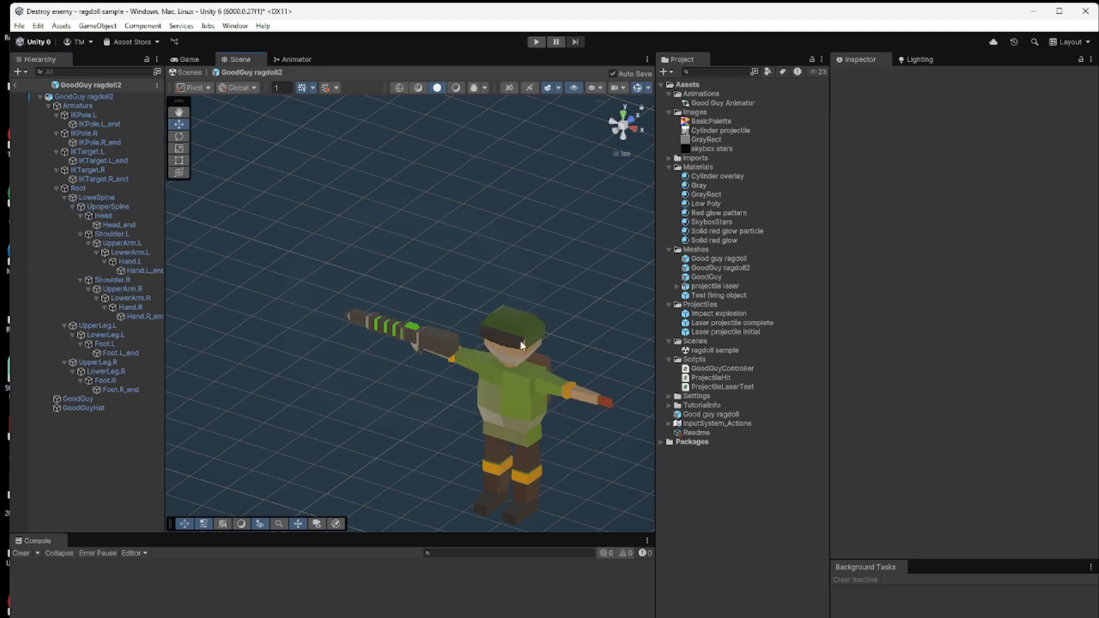
{"action": "left_click", "coordinate": [542, 425]}
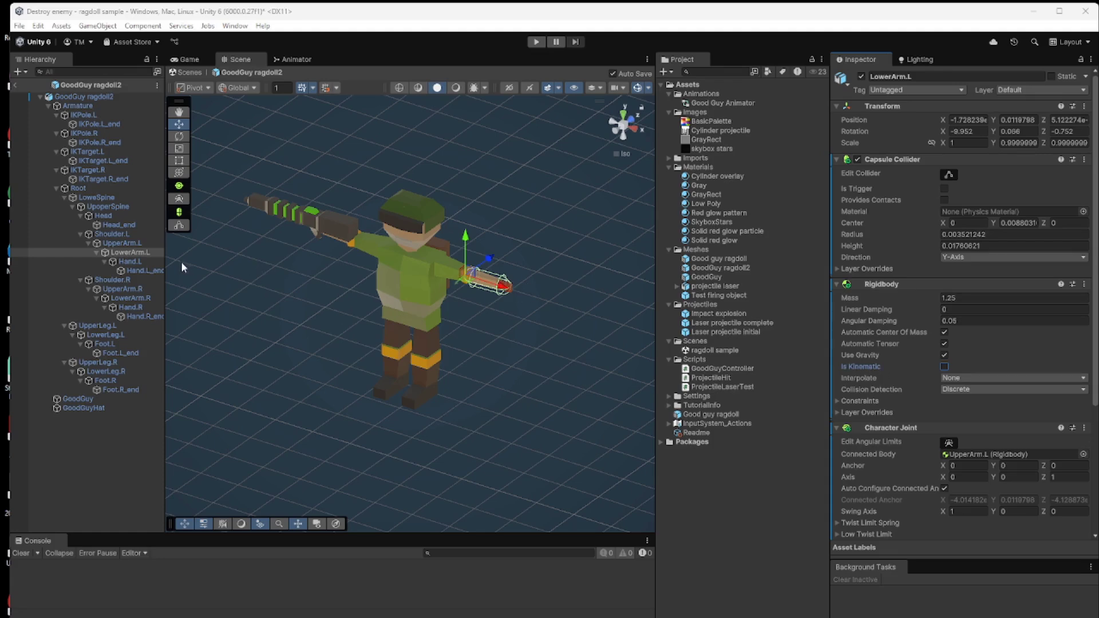
Step: Enable Is Kinematic on the Rigidbodies of LoweSpine, UpoperSpine, Head and both sides' UpperArm, LowerArm, UpperLeg and LowerLeg bones together
{"action": "left_click", "coordinate": [131, 259]}
{"action": "left_click", "coordinate": [130, 252]}
{"action": "left_click", "coordinate": [127, 243], "text": "ctrl"}
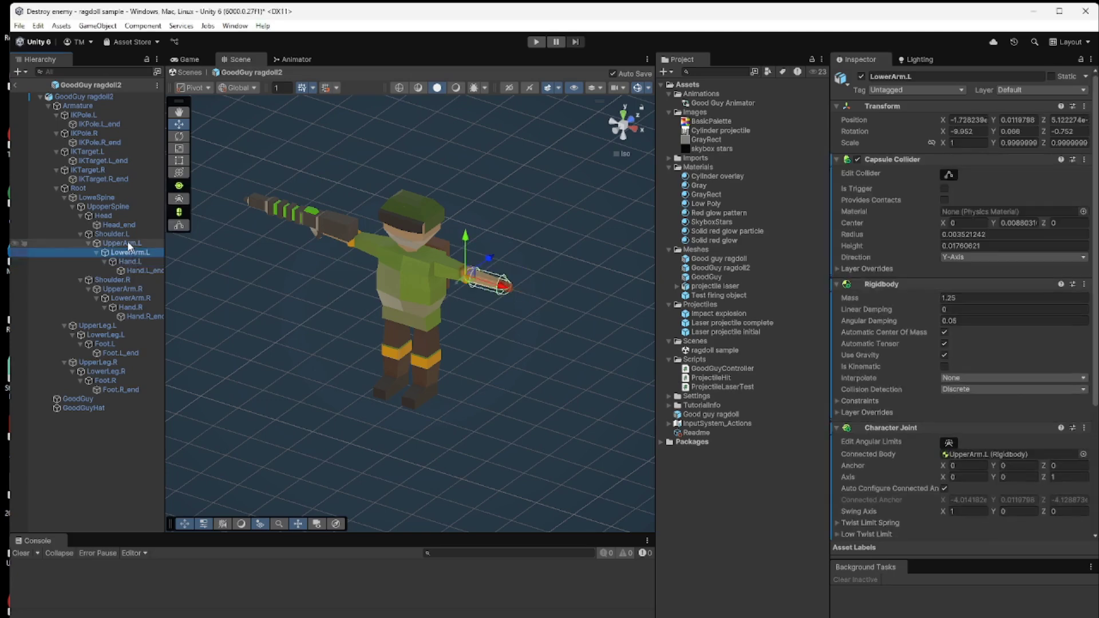
{"action": "left_click", "coordinate": [104, 216], "text": "ctrl"}
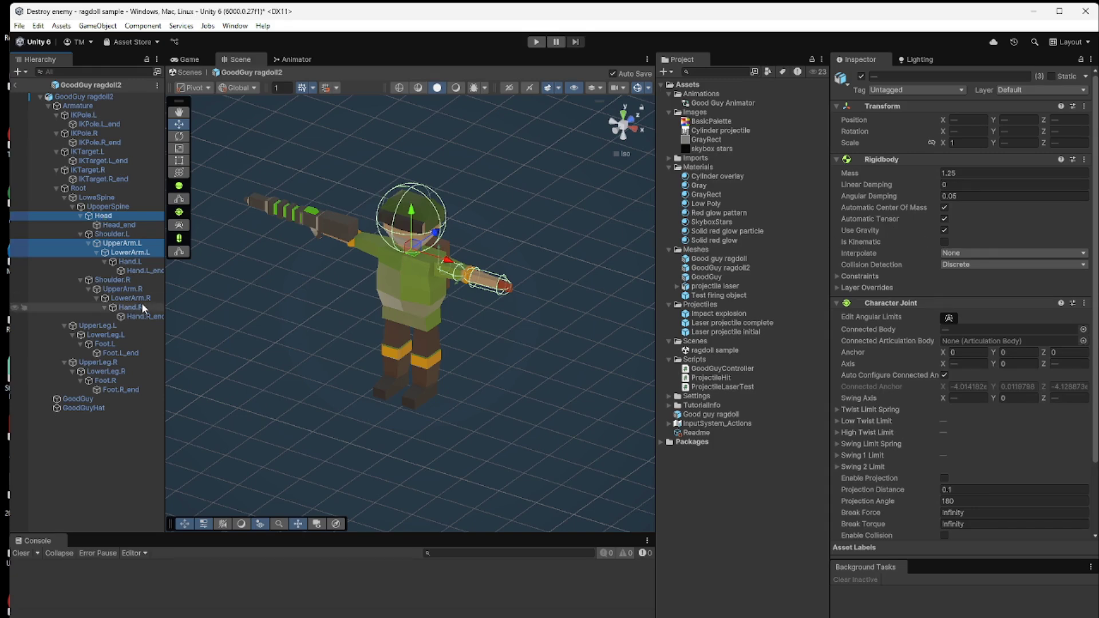
{"action": "left_click", "coordinate": [116, 289], "text": "ctrl"}
{"action": "left_click", "coordinate": [120, 299], "text": "ctrl"}
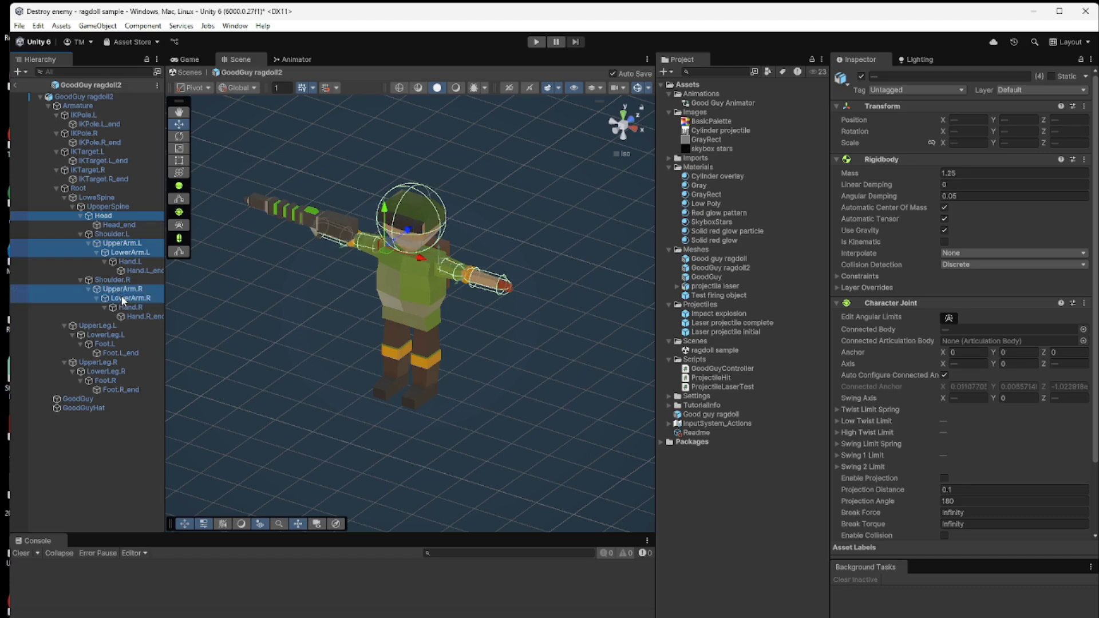
{"action": "left_click", "coordinate": [94, 325], "text": "ctrl"}
{"action": "left_click", "coordinate": [99, 335], "text": "ctrl"}
{"action": "left_click", "coordinate": [100, 362], "text": "ctrl"}
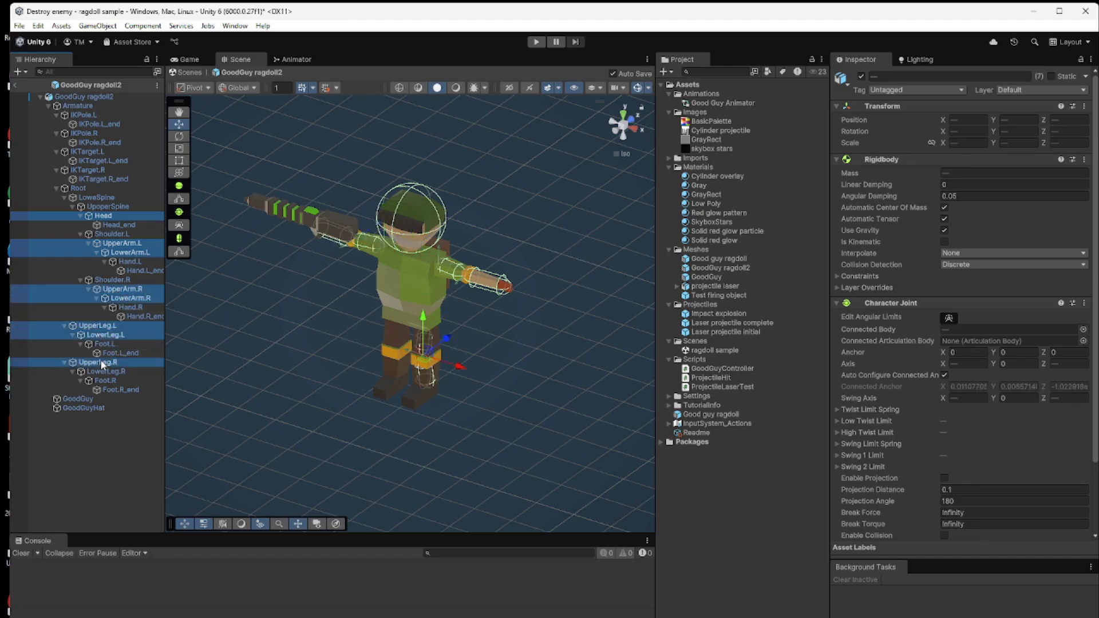
{"action": "left_click", "coordinate": [104, 371], "text": "ctrl"}
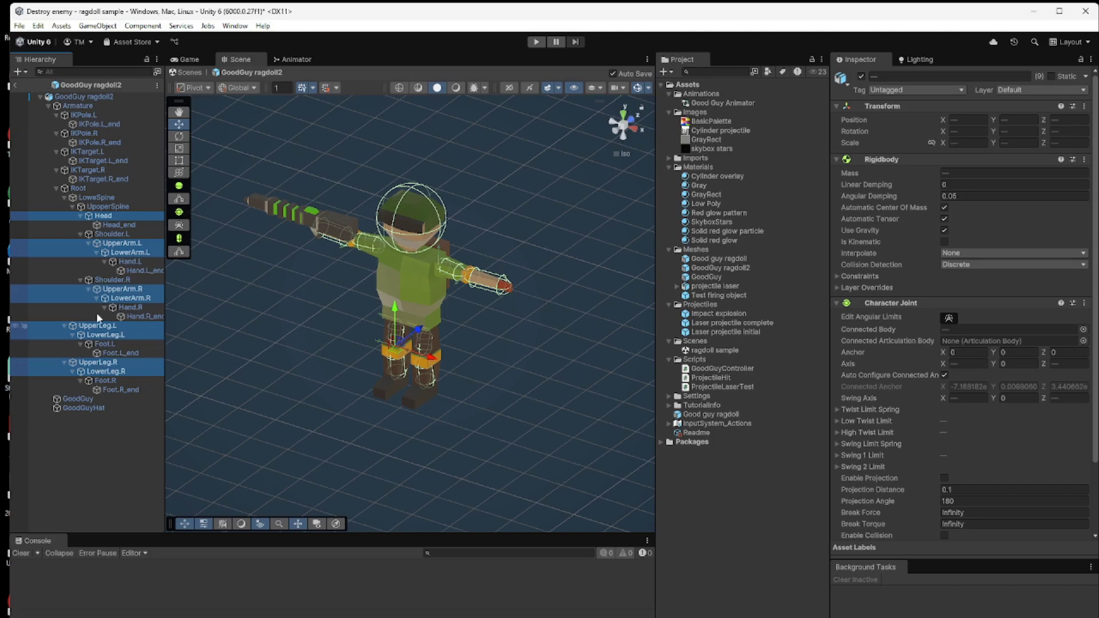
{"action": "left_click", "coordinate": [94, 206], "text": "ctrl"}
{"action": "left_click", "coordinate": [95, 196], "text": "ctrl"}
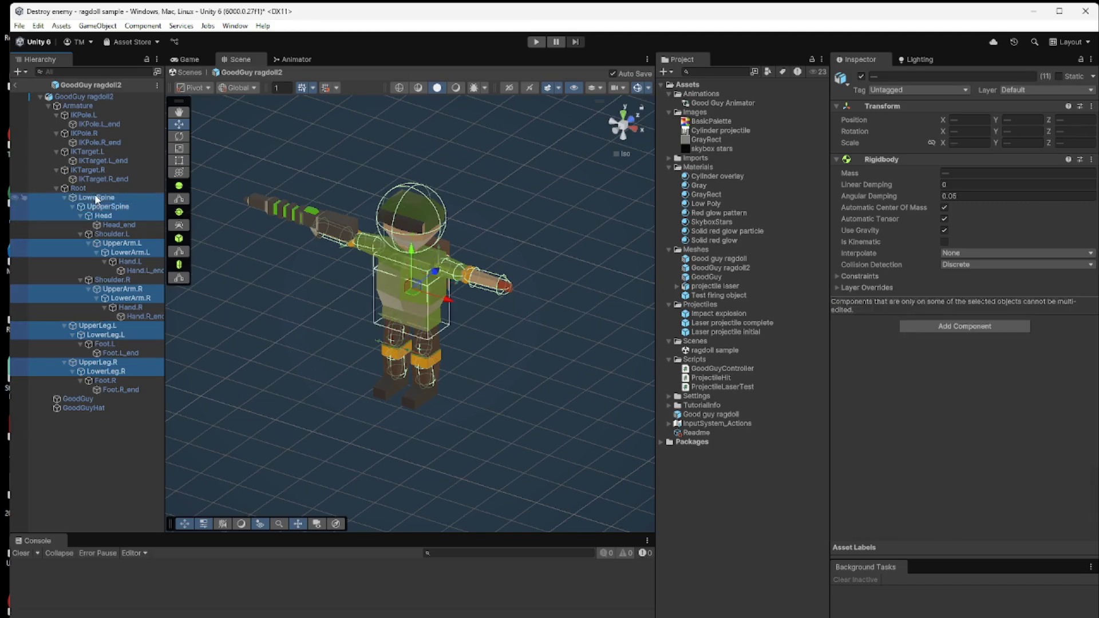
{"action": "left_click", "coordinate": [944, 242]}
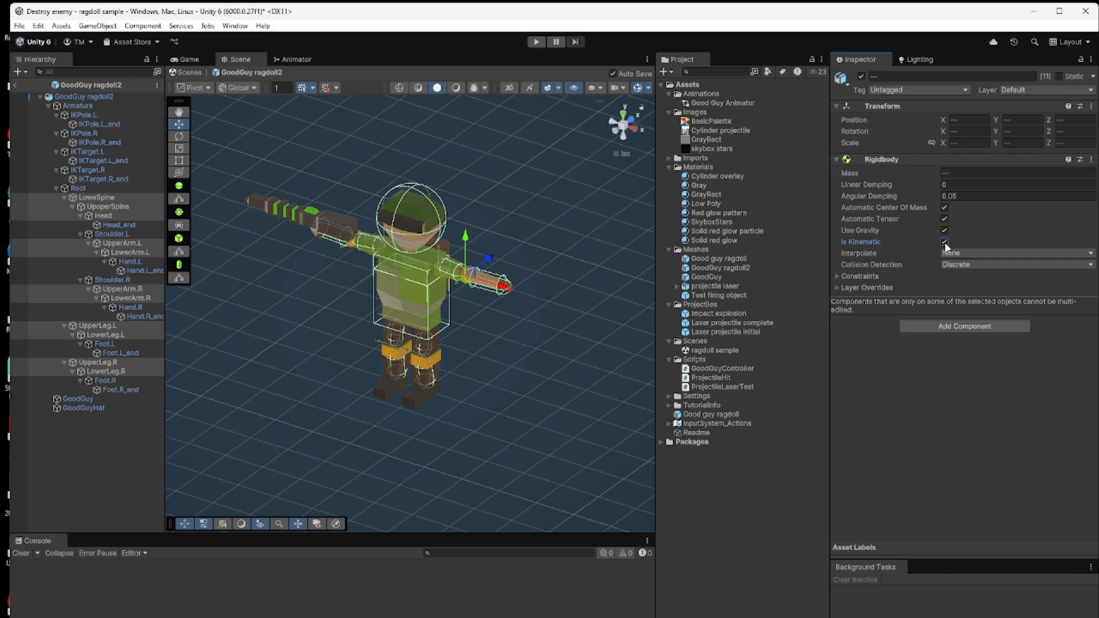
Step: Check the LowerArm.L Rigidbody, the game view and the animator graph, and leave prefab editing for the ragdoll sample scene
{"action": "left_click", "coordinate": [129, 253]}
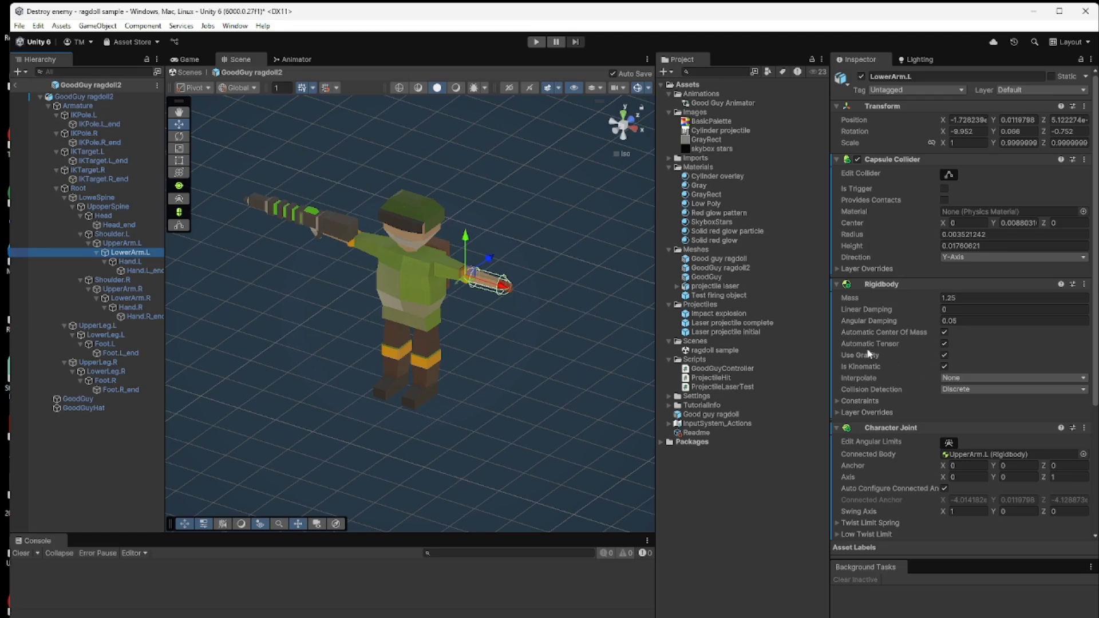
{"action": "left_click", "coordinate": [184, 60]}
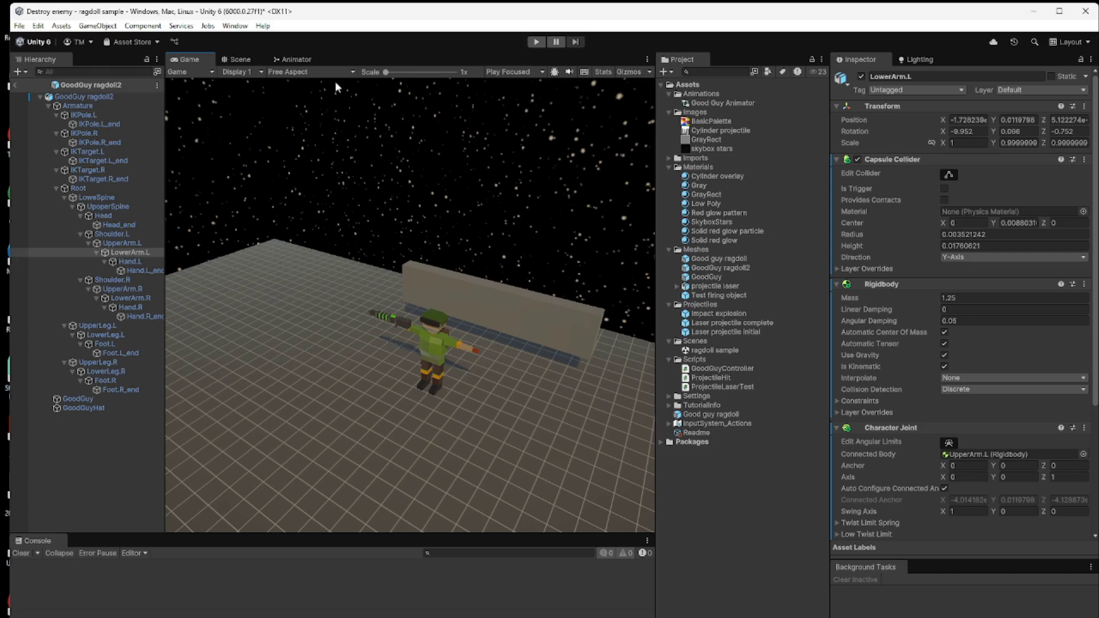
{"action": "left_click", "coordinate": [293, 58]}
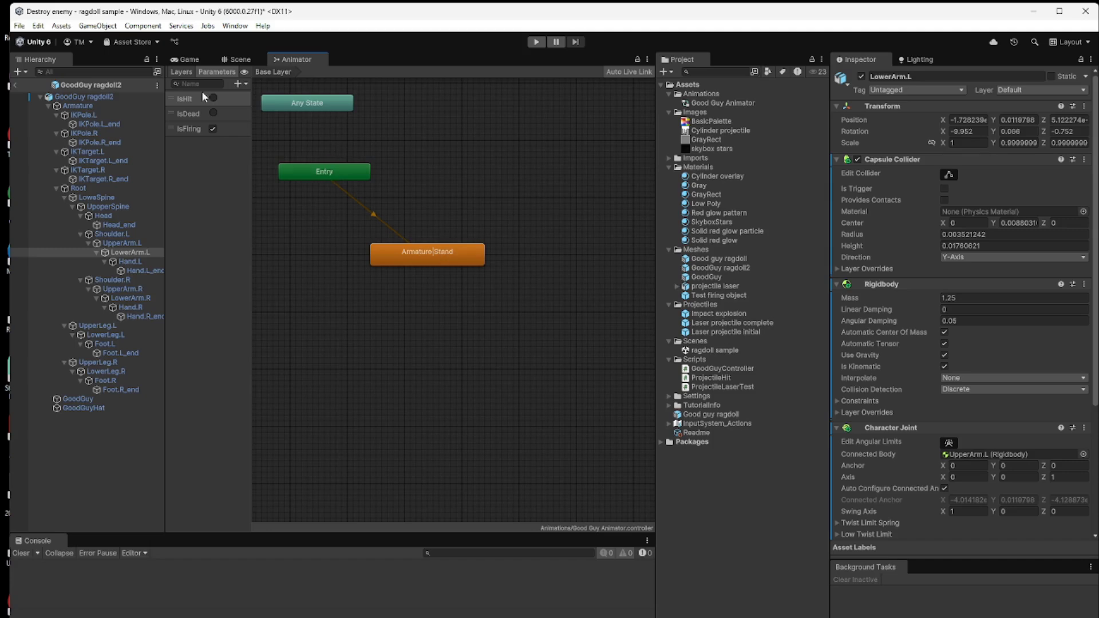
{"action": "left_click", "coordinate": [230, 58]}
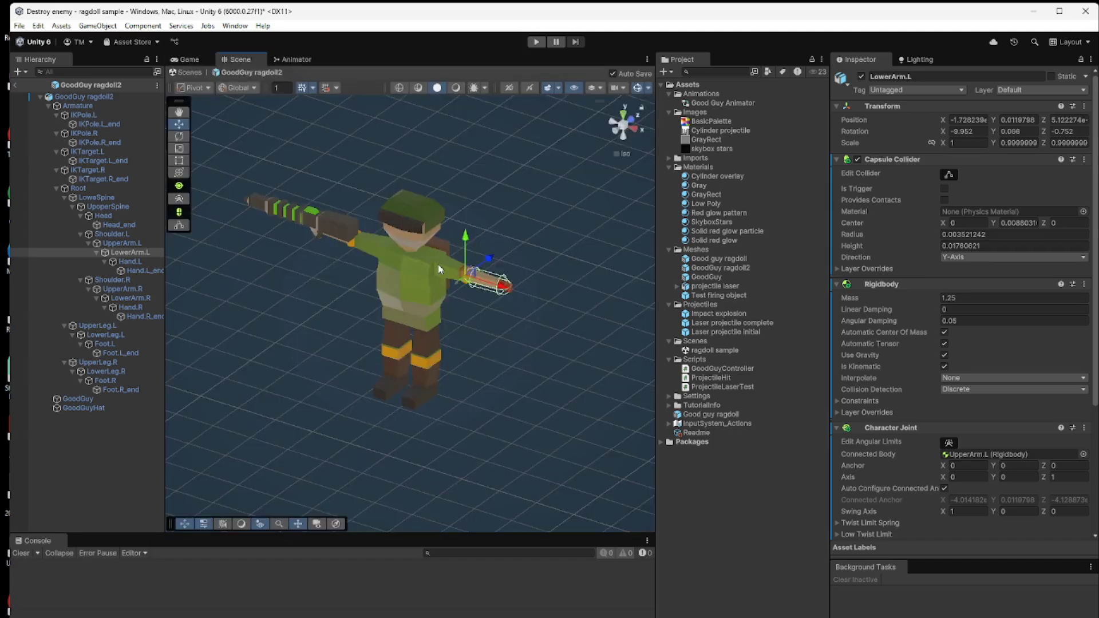
{"action": "left_click", "coordinate": [15, 85]}
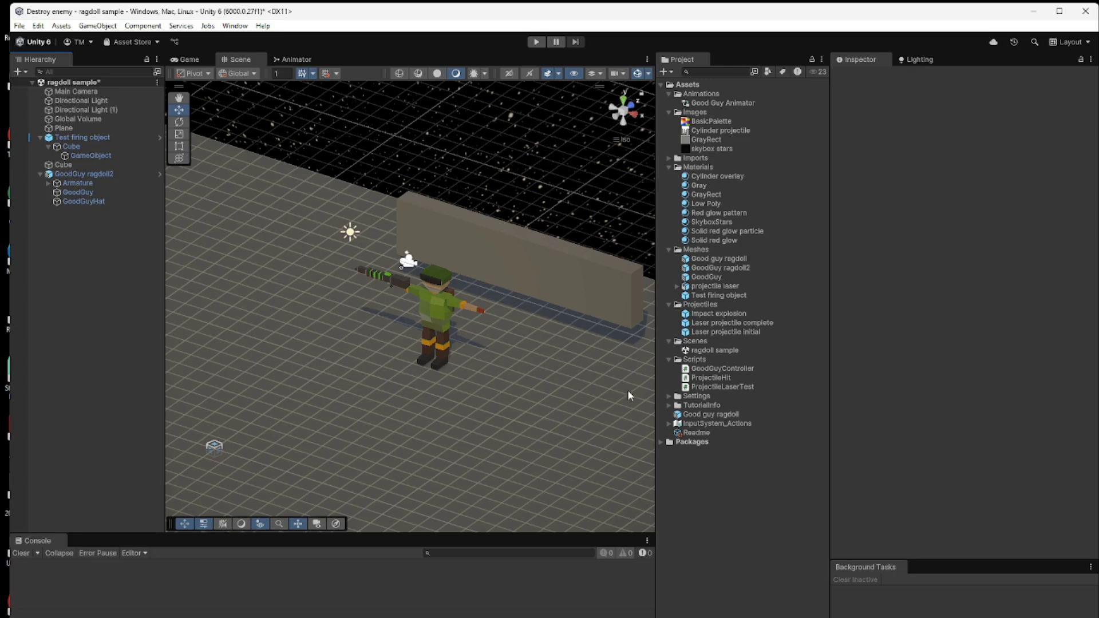
Step: Set both the Explosive Force and the Upward Force of the Laser projectile complete prefab's Projectile Hit script to 0
{"action": "left_click", "coordinate": [728, 325]}
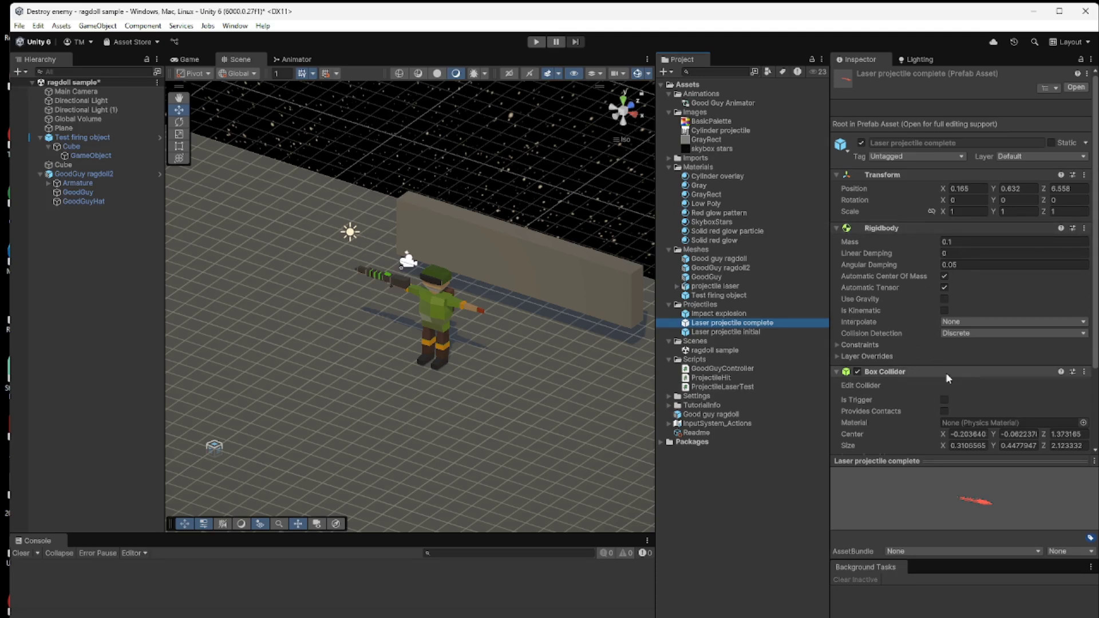
{"action": "scroll", "coordinate": [999, 384], "scroll_direction": "down", "scroll_amount": 3}
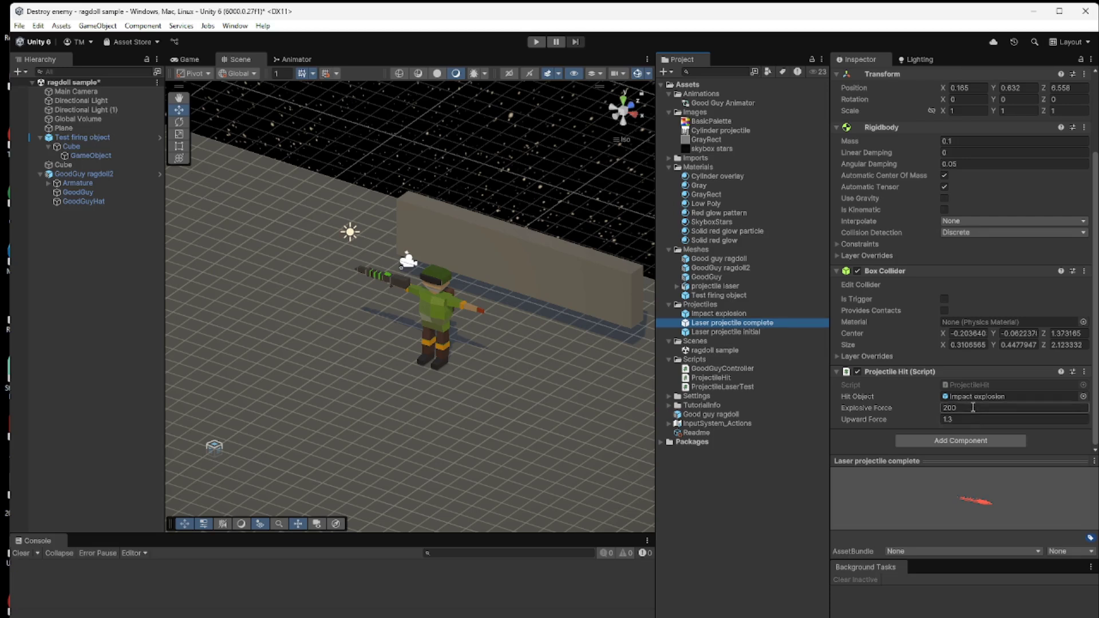
{"action": "left_click", "coordinate": [922, 409]}
{"action": "type", "text": "0"}
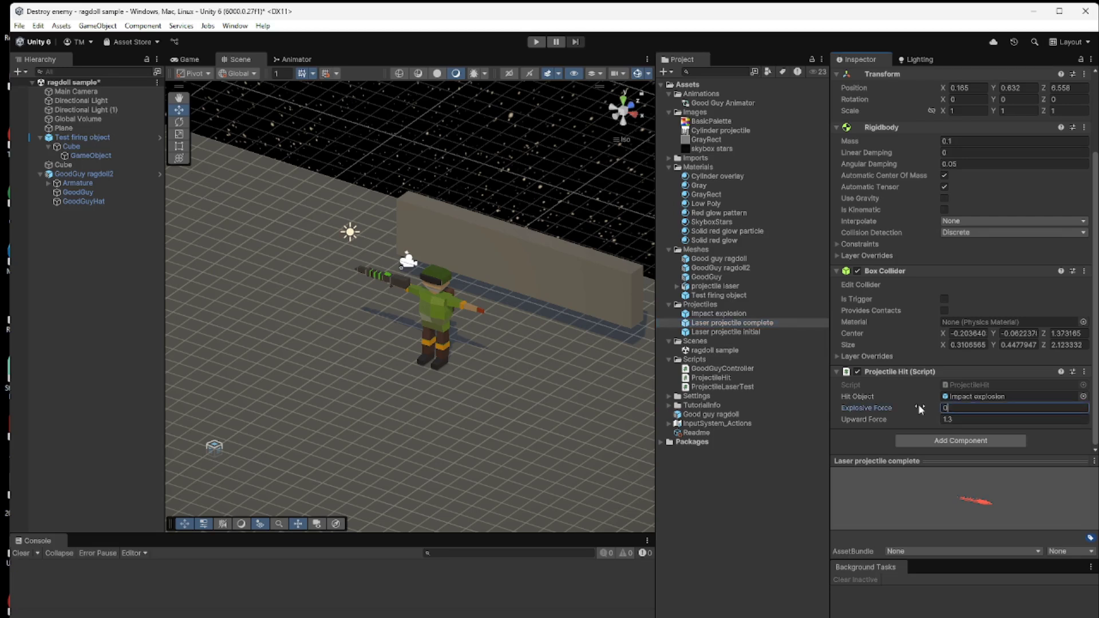
{"action": "left_click", "coordinate": [936, 421]}
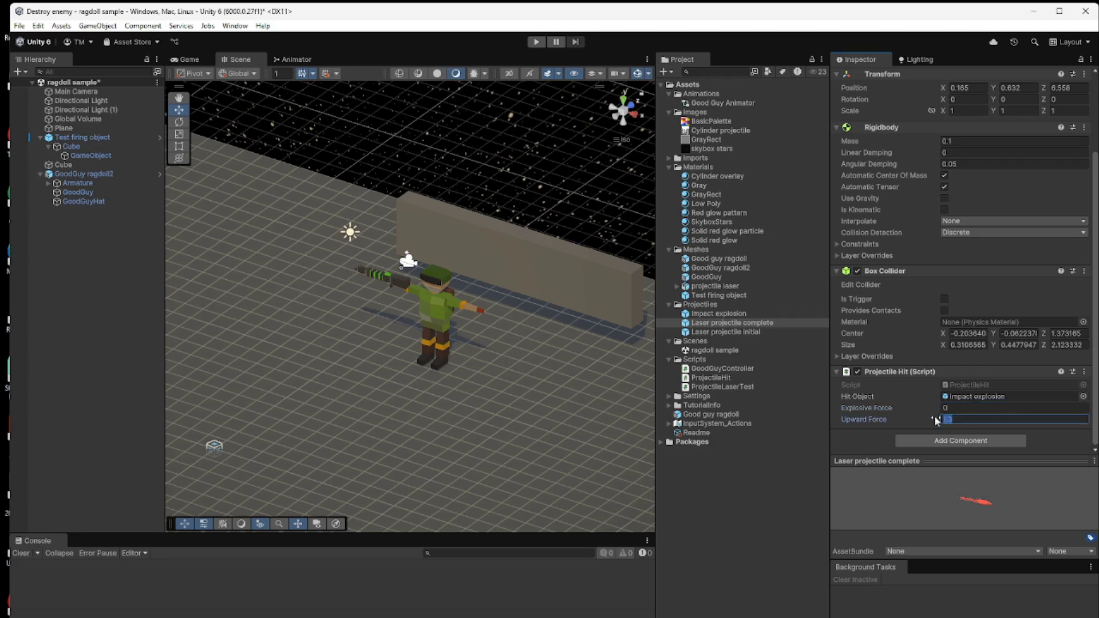
{"action": "type", "text": "0"}
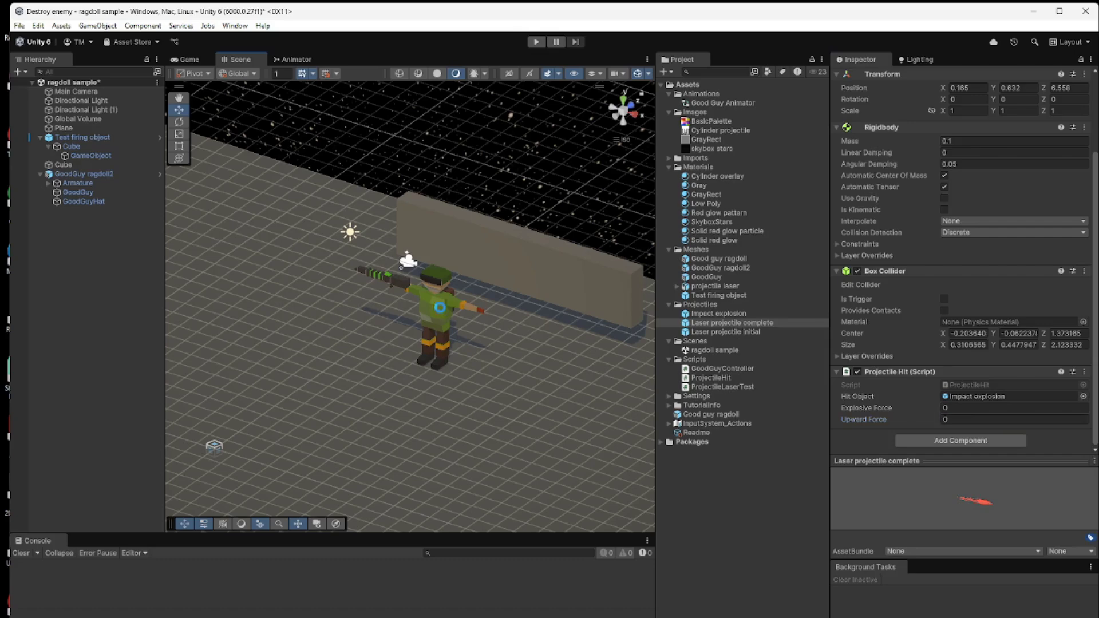
Step: Move GoodGuy ragdoll2 along the X axis to a position of 1.4, in line with the test firing object
{"action": "left_click", "coordinate": [438, 312]}
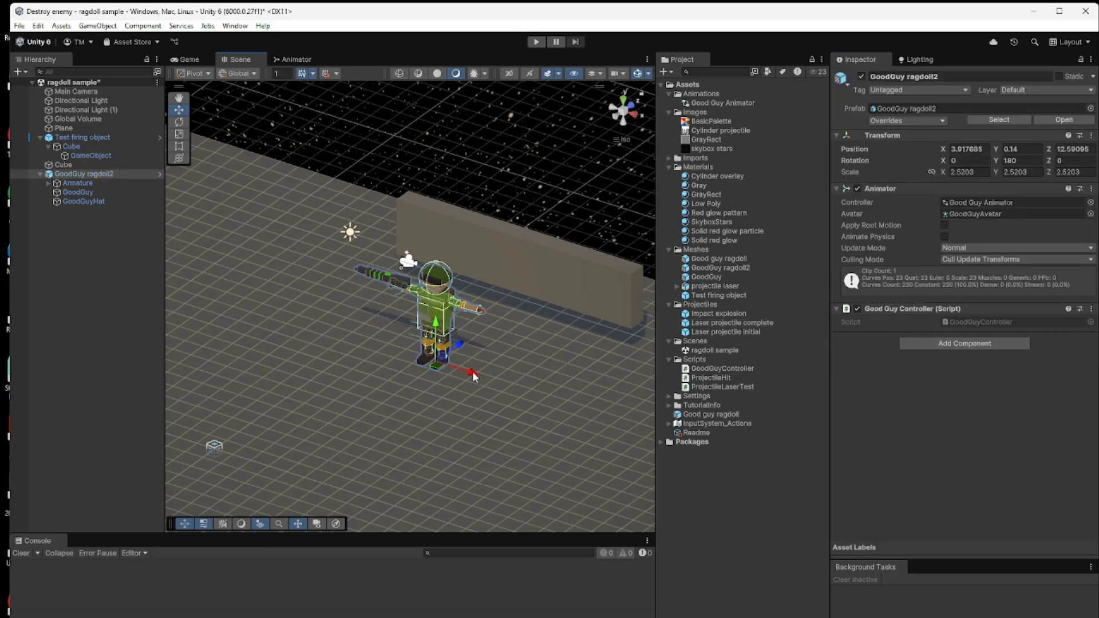
{"action": "left_click_drag", "start_coordinate": [471, 372], "coordinate": [458, 370]}
{"action": "scroll", "coordinate": [544, 235], "scroll_direction": "down", "scroll_amount": 5}
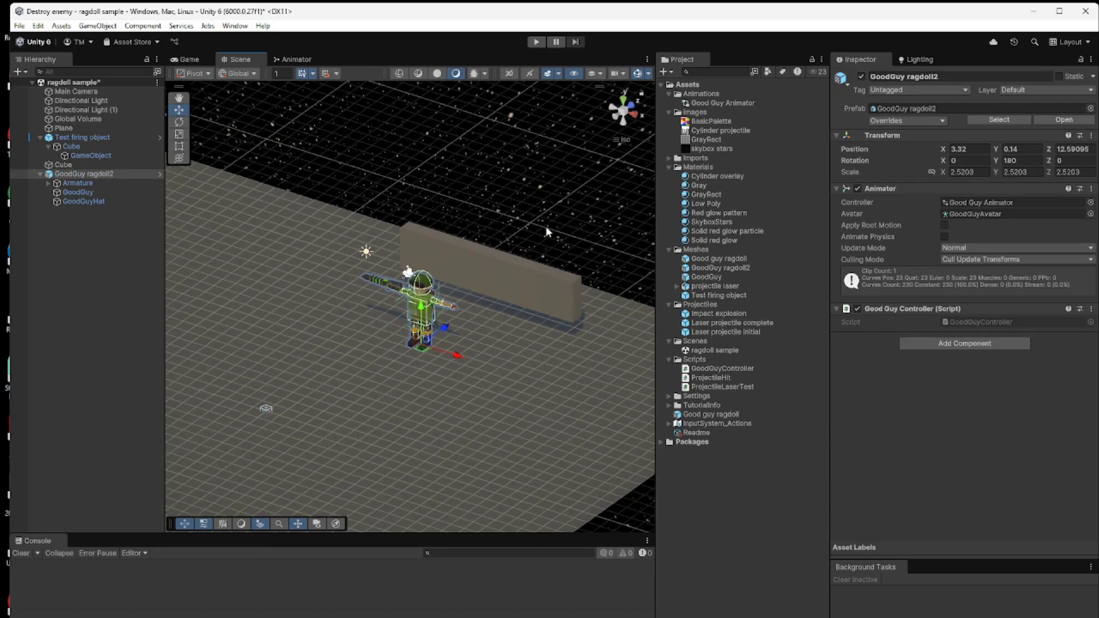
{"action": "middle_click_drag", "start_coordinate": [311, 330], "coordinate": [408, 363]}
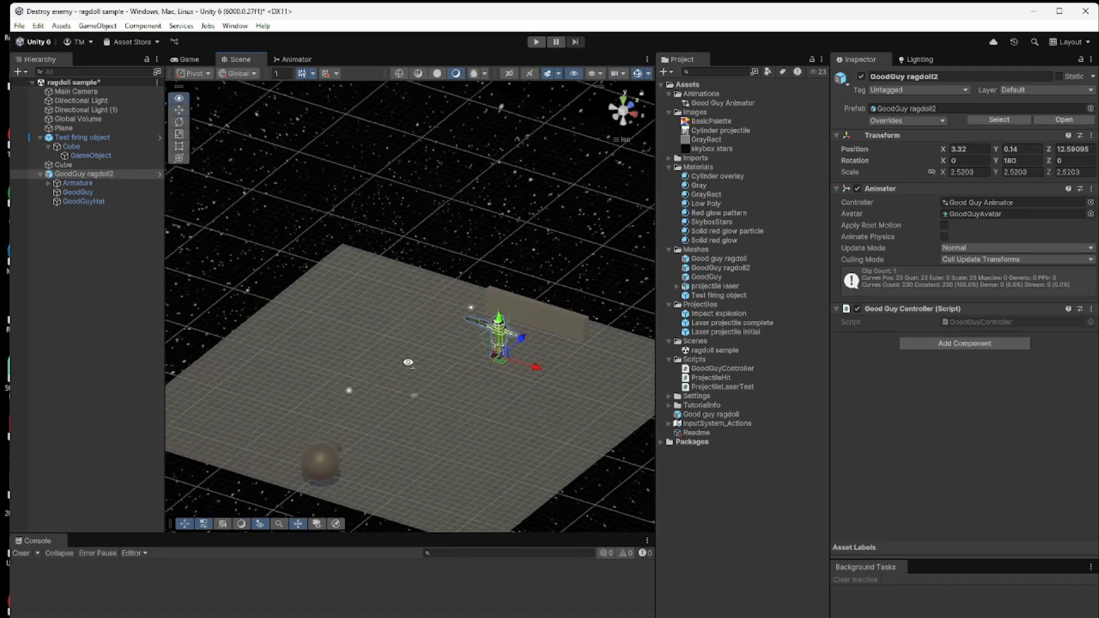
{"action": "right_click_drag", "start_coordinate": [408, 364], "coordinate": [493, 410]}
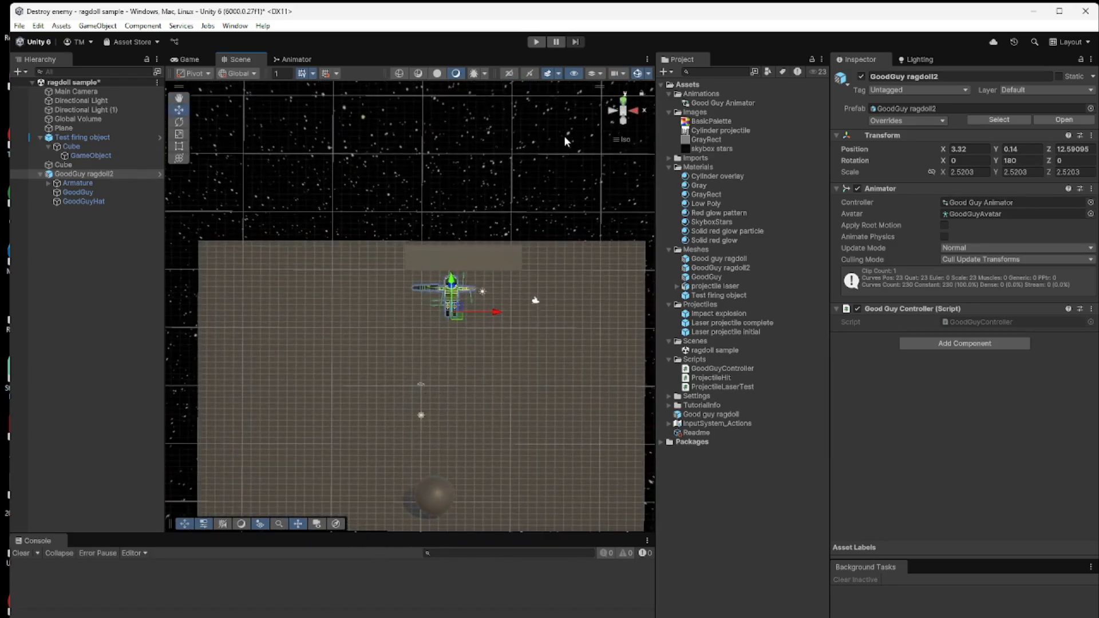
{"action": "left_click_drag", "start_coordinate": [498, 314], "coordinate": [484, 310]}
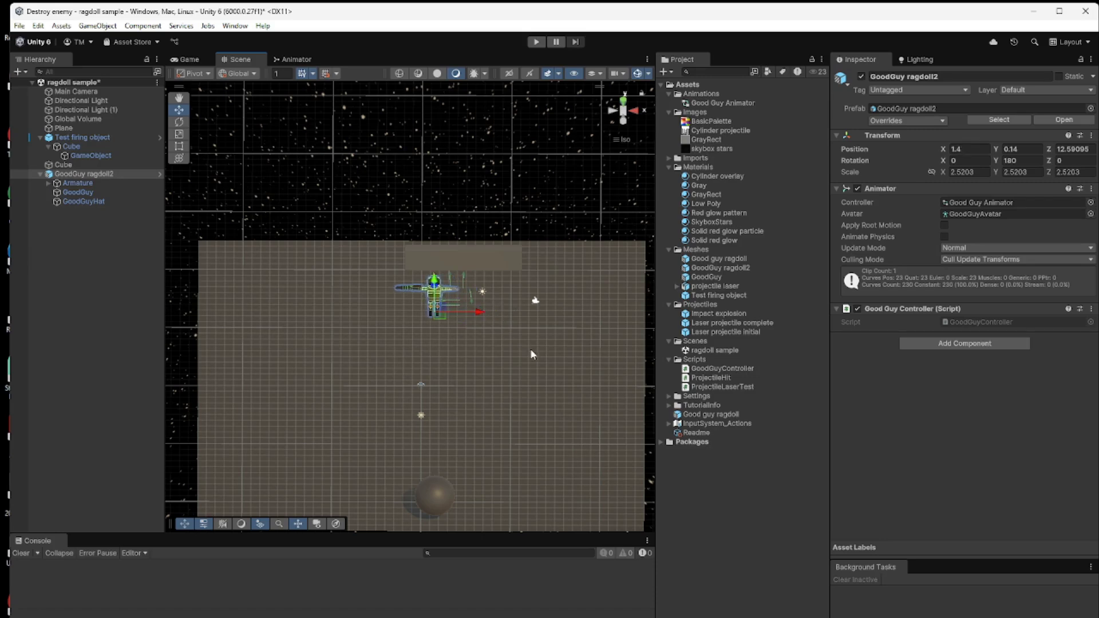
Step: Inspect the character's placement relative to the firing sphere and the wall, and run the scene in play mode
{"action": "left_click_drag", "start_coordinate": [547, 403], "coordinate": [501, 367], "text": "alt"}
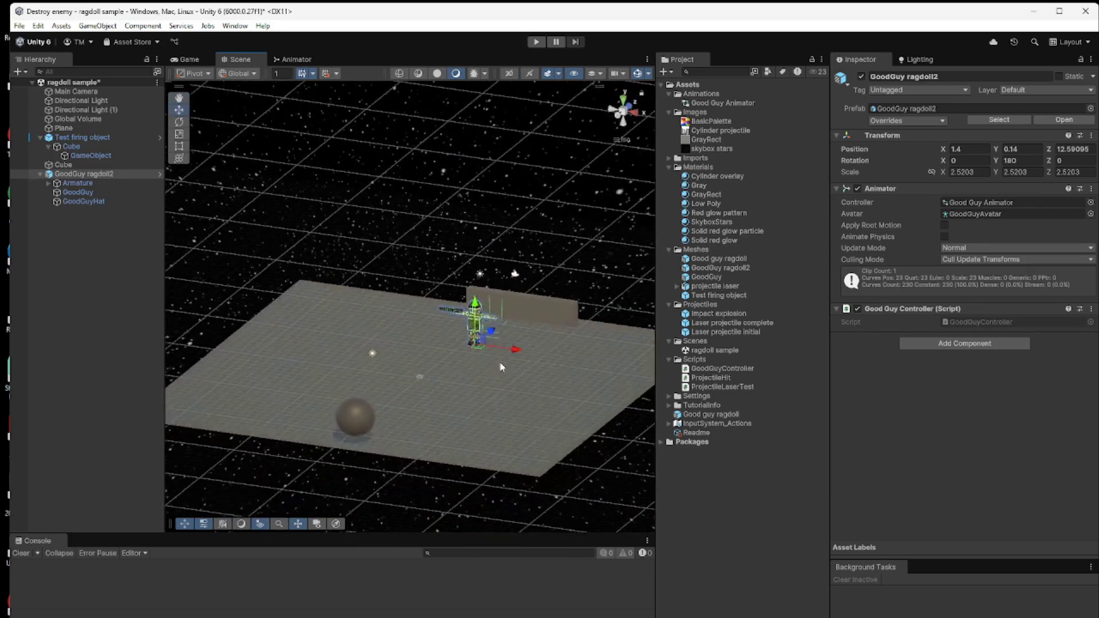
{"action": "scroll", "coordinate": [517, 371], "scroll_direction": "up", "scroll_amount": 5}
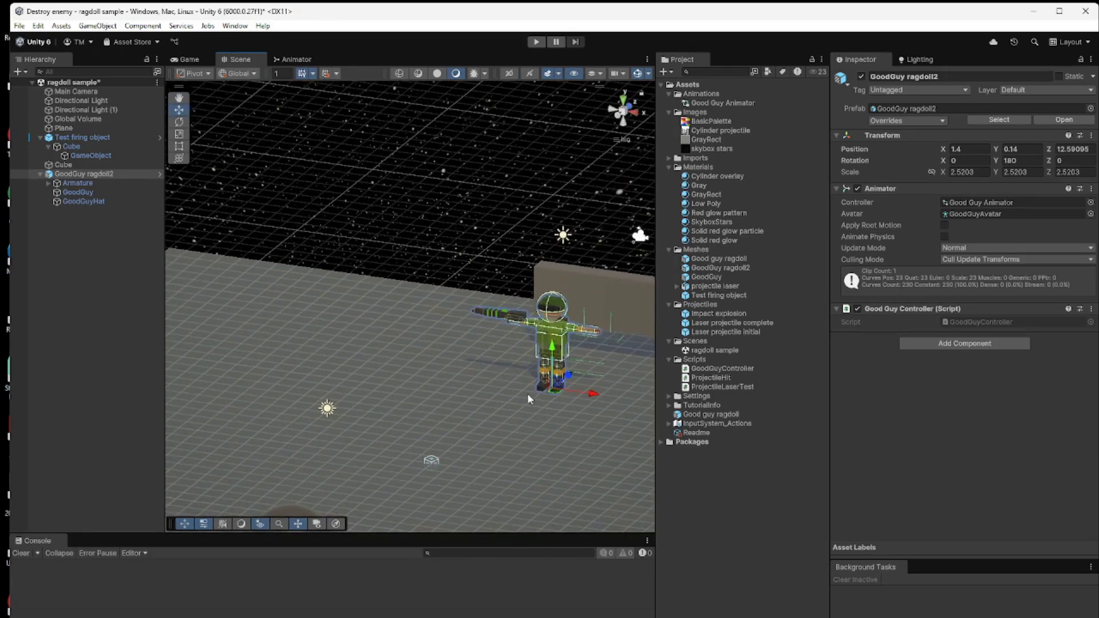
{"action": "middle_click_drag", "start_coordinate": [527, 394], "coordinate": [430, 338]}
{"action": "left_click_drag", "start_coordinate": [513, 393], "coordinate": [432, 380], "text": "alt"}
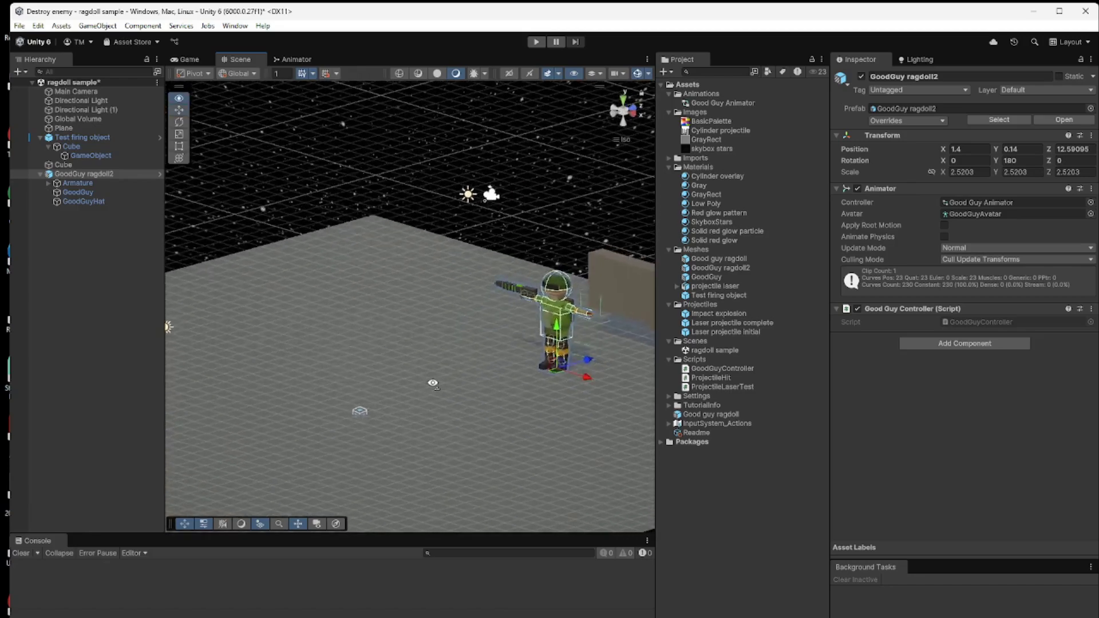
{"action": "middle_click_drag", "start_coordinate": [452, 402], "coordinate": [524, 415]}
{"action": "scroll", "coordinate": [520, 412], "scroll_direction": "down", "scroll_amount": 1}
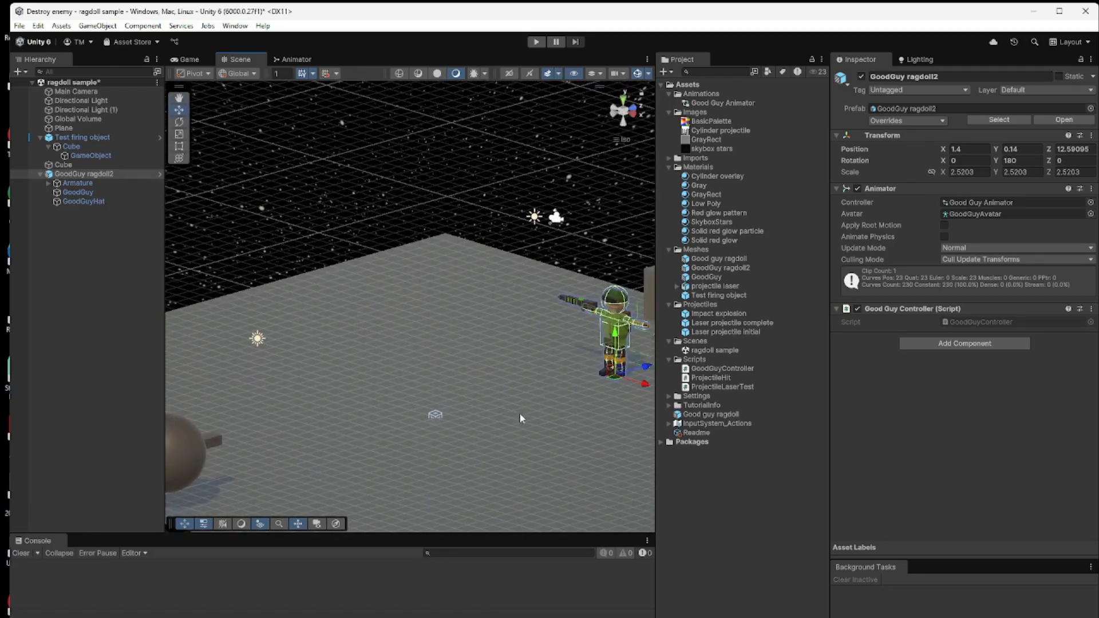
{"action": "left_click", "coordinate": [572, 428]}
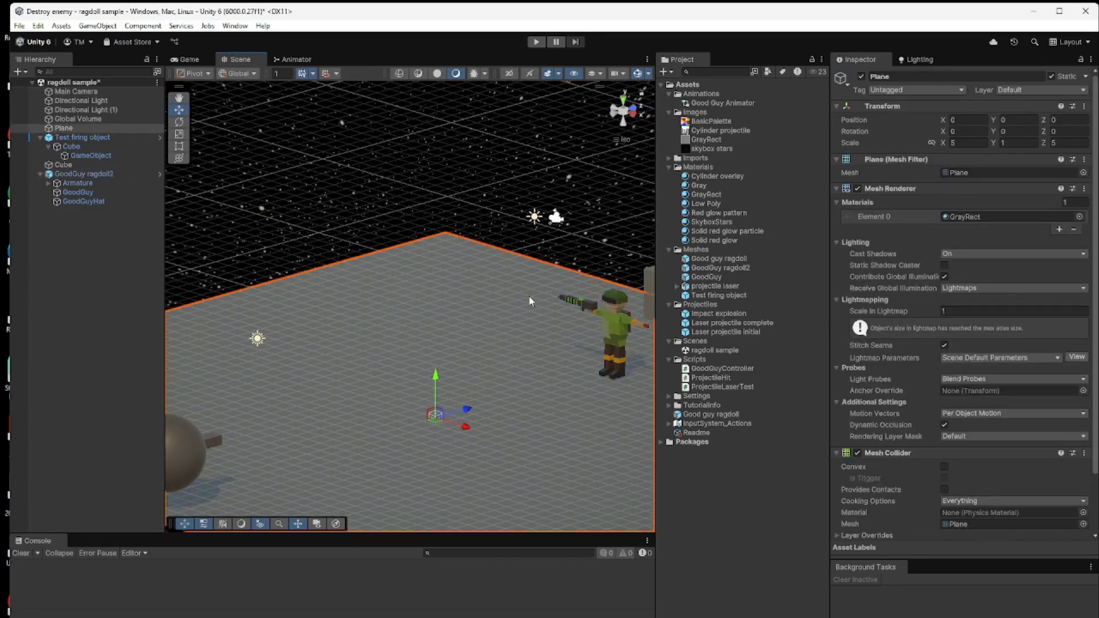
{"action": "middle_click_drag", "start_coordinate": [554, 424], "coordinate": [515, 418]}
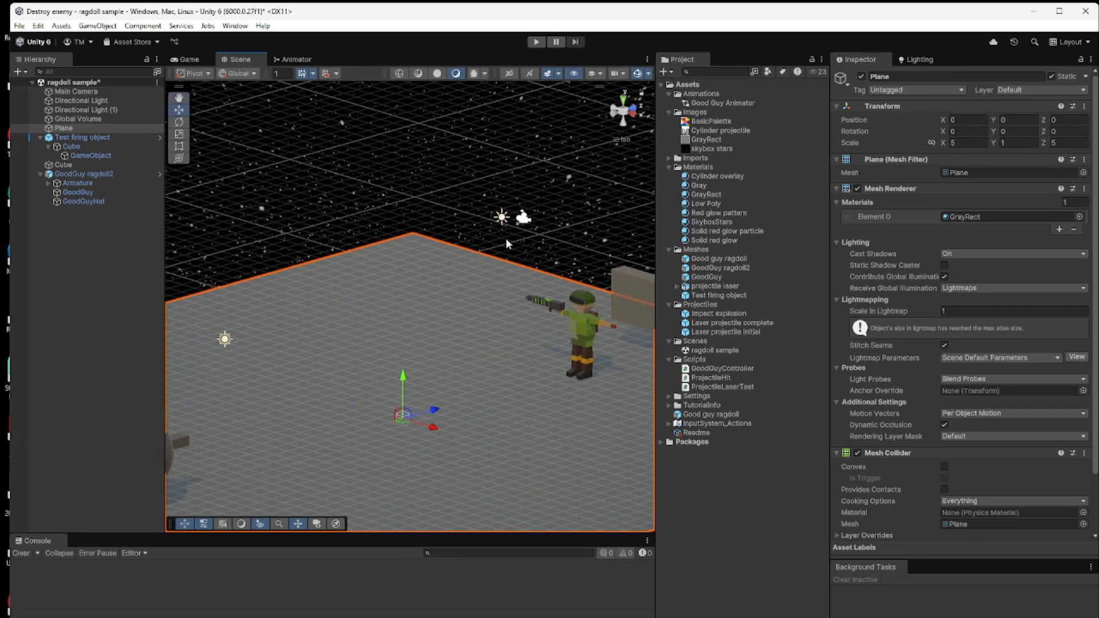
{"action": "left_click", "coordinate": [536, 42]}
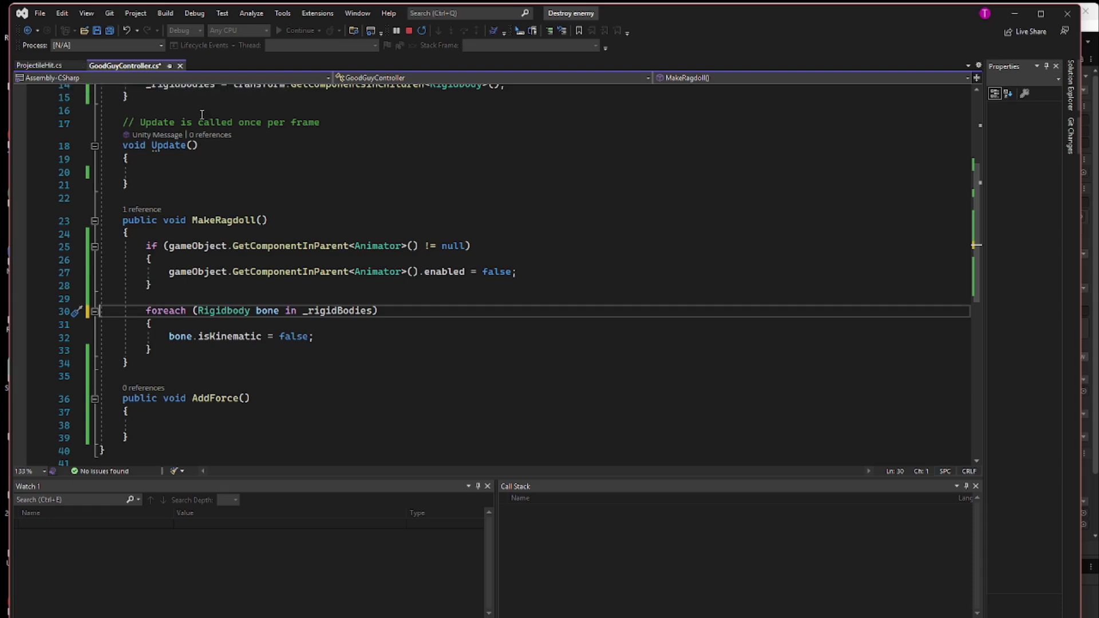
Step: Examine the Start and MakeRagdoll methods in GoodGuyController.cs in Visual Studio, including the Animator check and the foreach loop over the bones
{"action": "scroll", "coordinate": [340, 209], "scroll_direction": "up", "scroll_amount": 4}
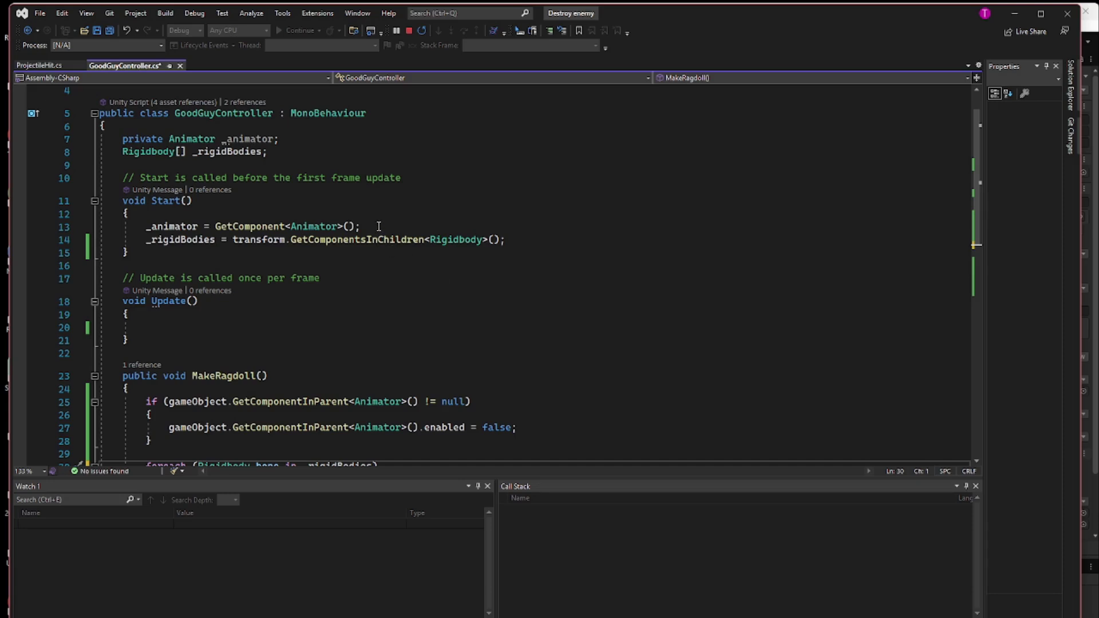
{"action": "left_click", "coordinate": [379, 226]}
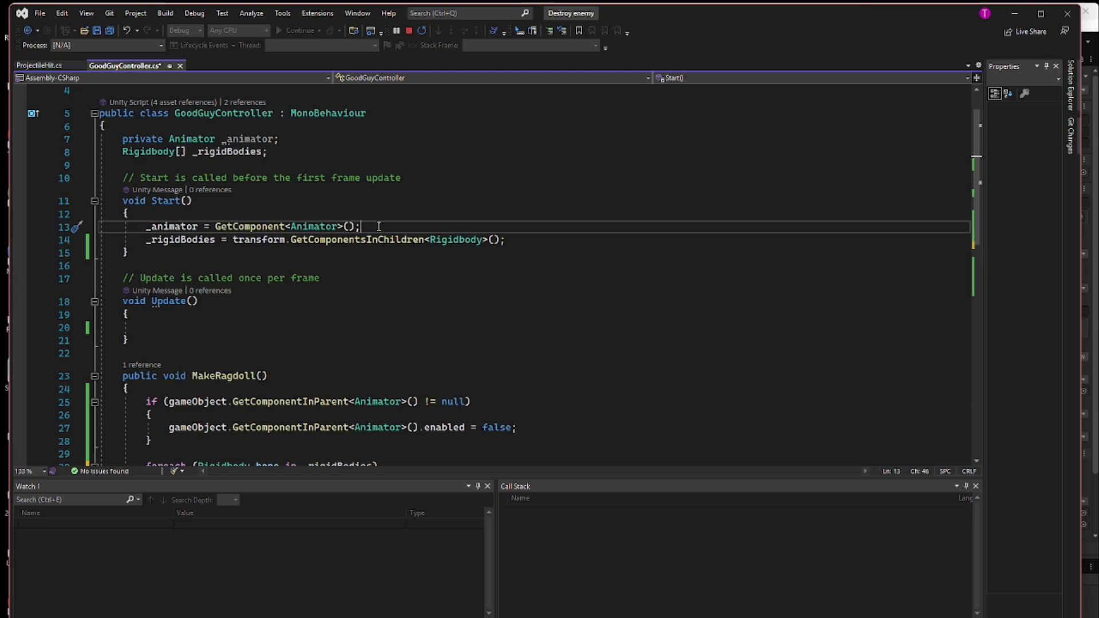
{"action": "scroll", "coordinate": [378, 226], "scroll_direction": "down", "scroll_amount": 2}
{"action": "scroll", "coordinate": [379, 226], "scroll_direction": "up", "scroll_amount": 2}
{"action": "scroll", "coordinate": [510, 283], "scroll_direction": "down", "scroll_amount": 3}
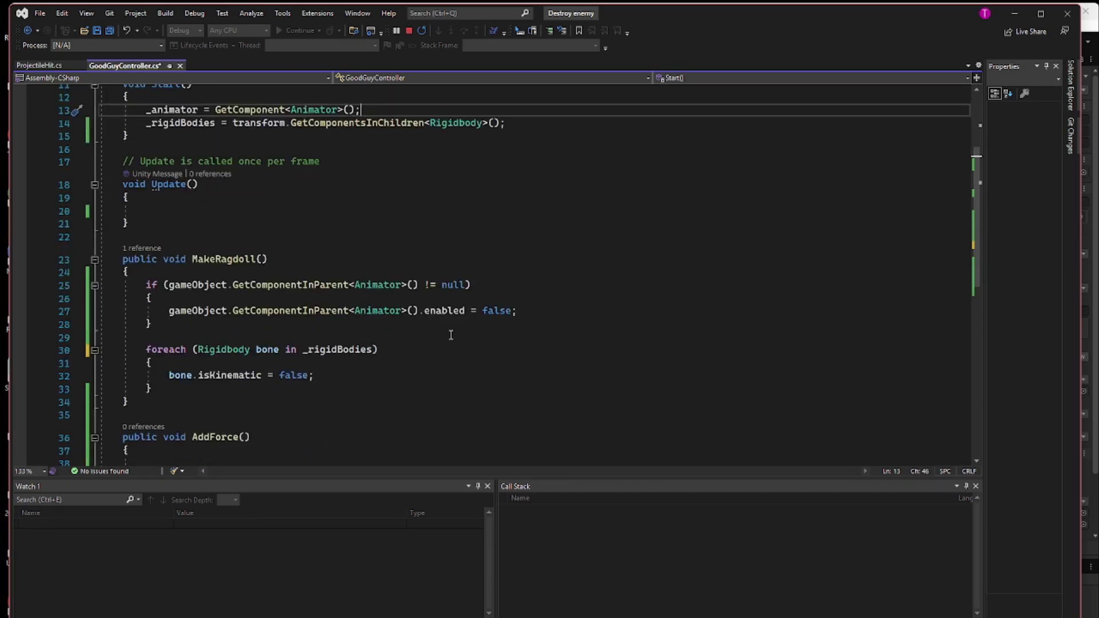
{"action": "left_click", "coordinate": [293, 260]}
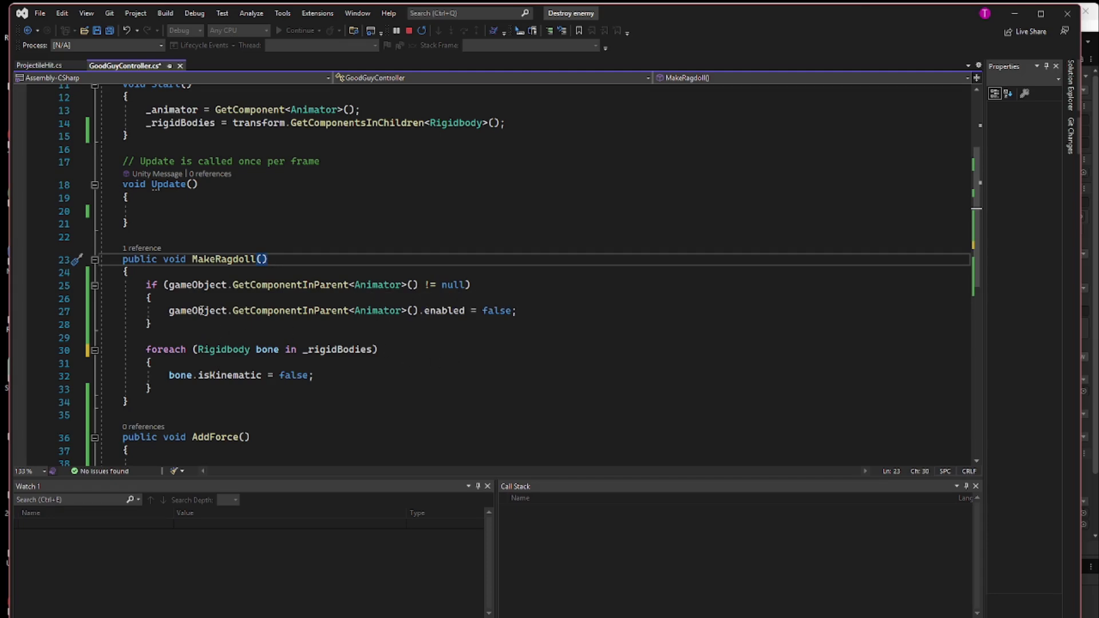
{"action": "left_click", "coordinate": [497, 283]}
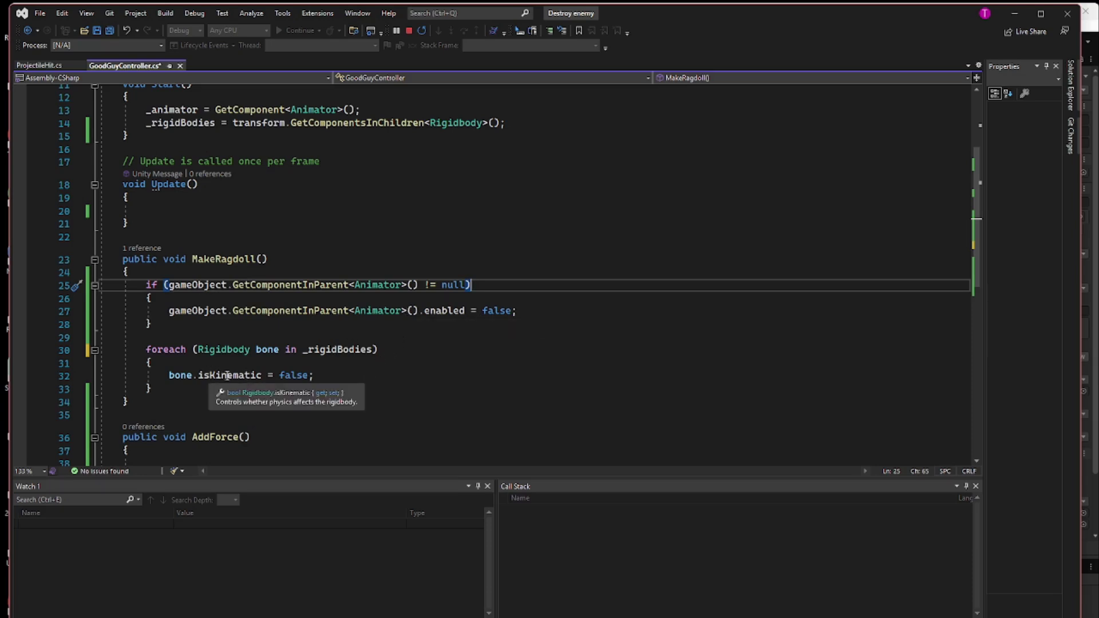
{"action": "left_click", "coordinate": [317, 375]}
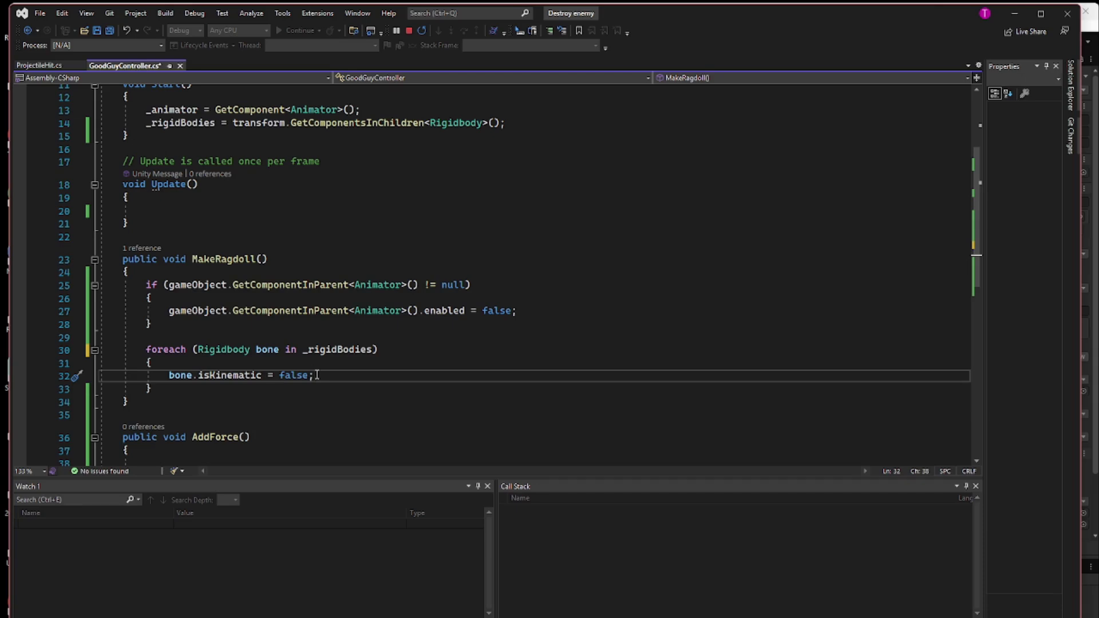
Step: Review the foreach loop that sets each bone's isKinematic to false and the AddForce method below it in GoodGuyController.cs
{"action": "scroll", "coordinate": [317, 375], "scroll_direction": "up", "scroll_amount": 1}
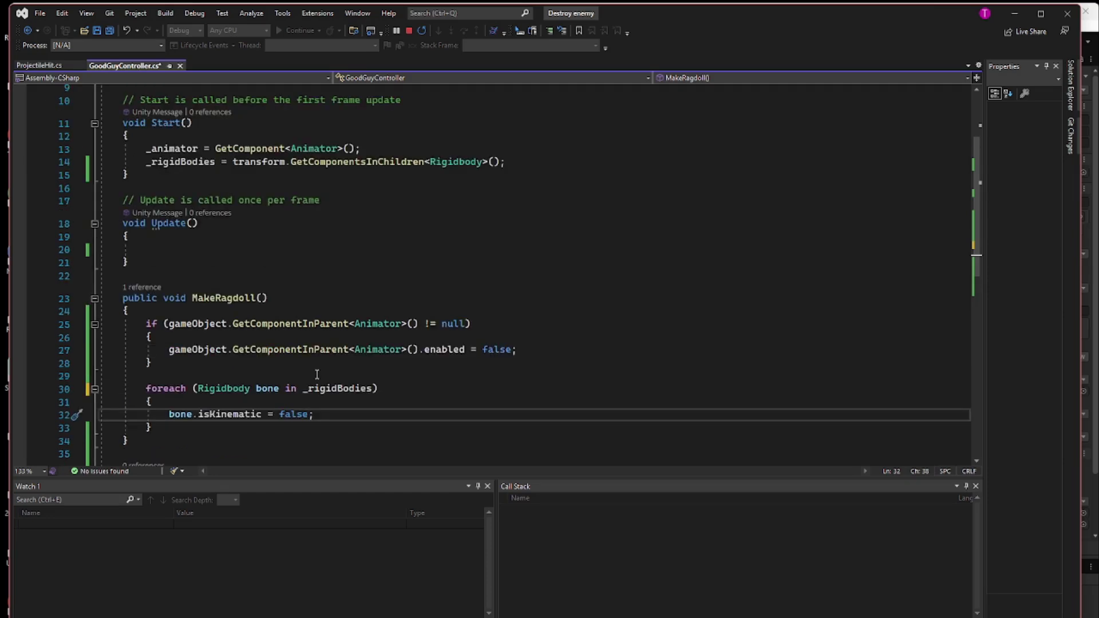
{"action": "scroll", "coordinate": [356, 421], "scroll_direction": "down", "scroll_amount": 1}
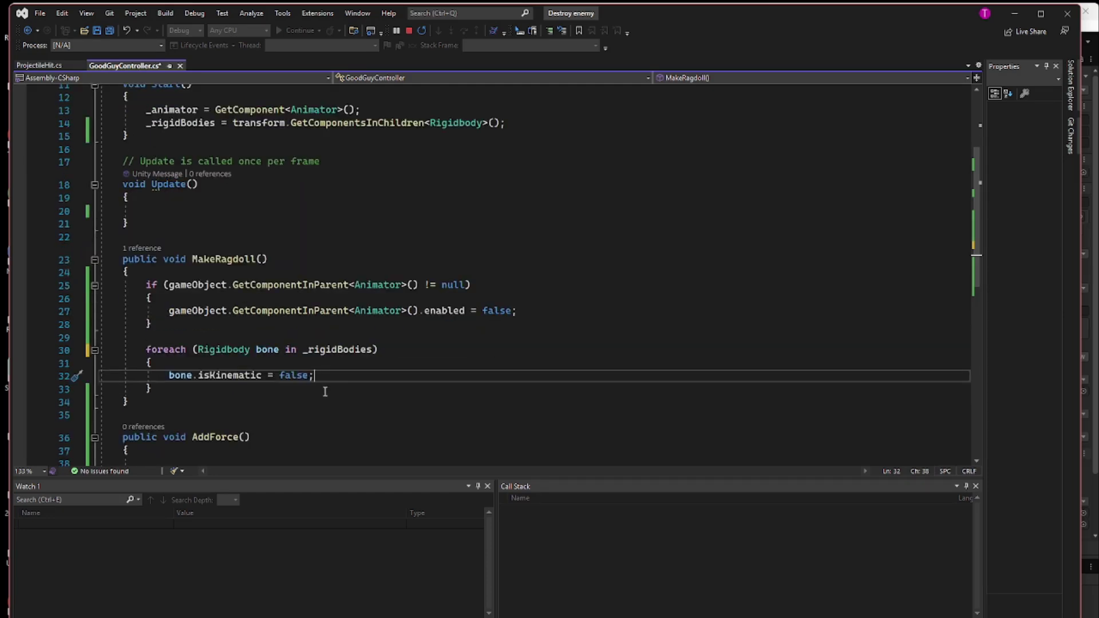
{"action": "scroll", "coordinate": [353, 379], "scroll_direction": "down", "scroll_amount": 1}
{"action": "scroll", "coordinate": [354, 379], "scroll_direction": "up", "scroll_amount": 1}
{"action": "scroll", "coordinate": [316, 432], "scroll_direction": "down", "scroll_amount": 1}
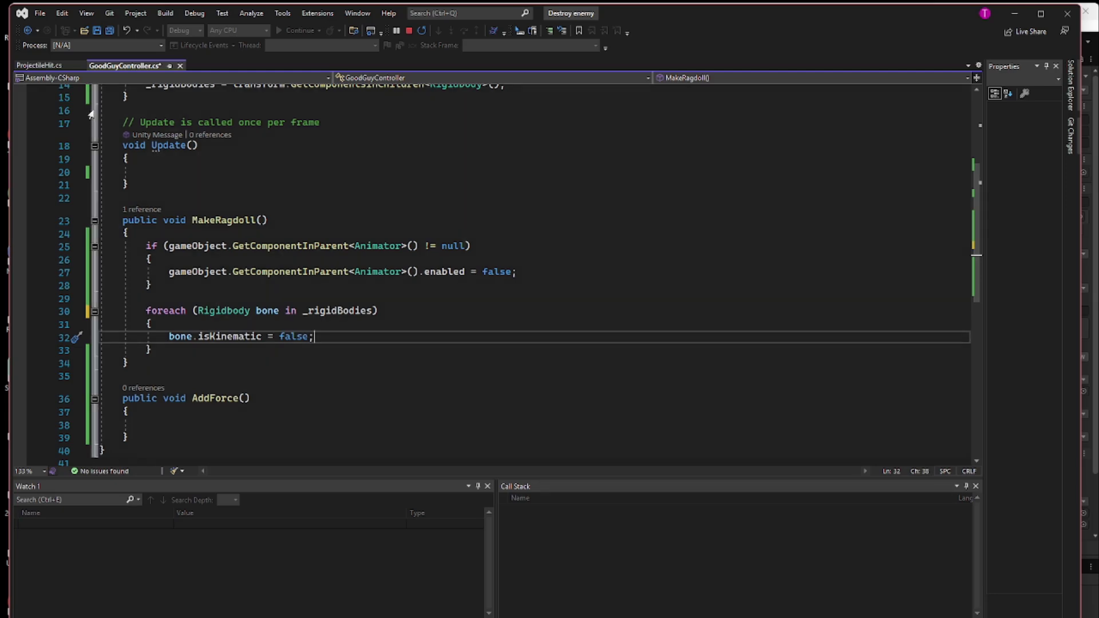
Step: Examine the serialized fields in ProjectileHit.cs and the OnCollisionEnter code that instantiates HitObject and positions it at the contact point
{"action": "left_click", "coordinate": [39, 66]}
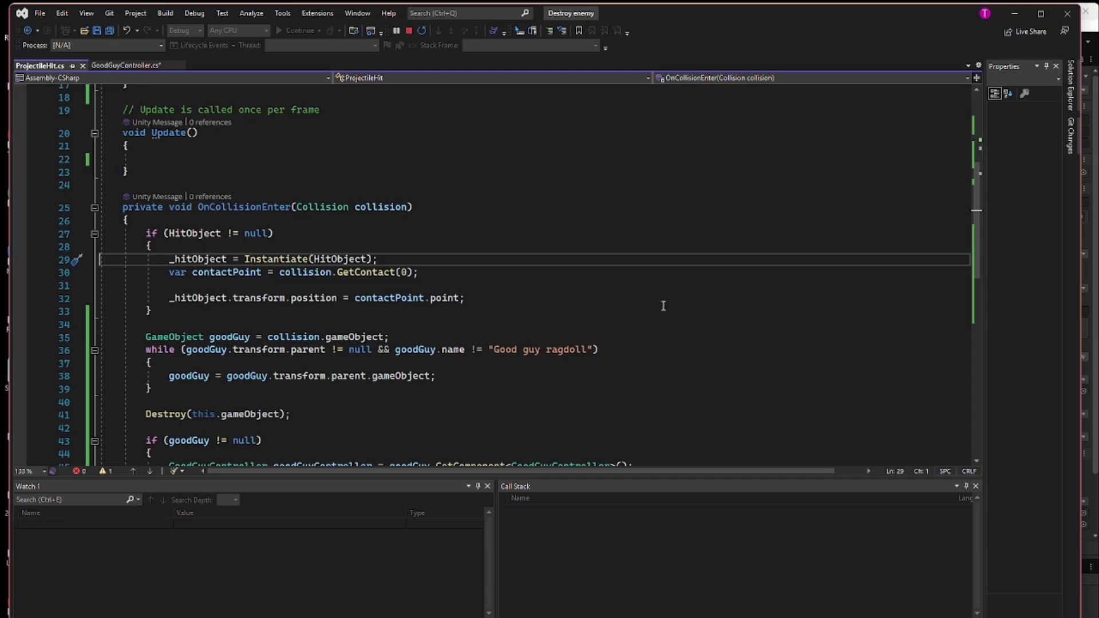
{"action": "left_click", "coordinate": [442, 209]}
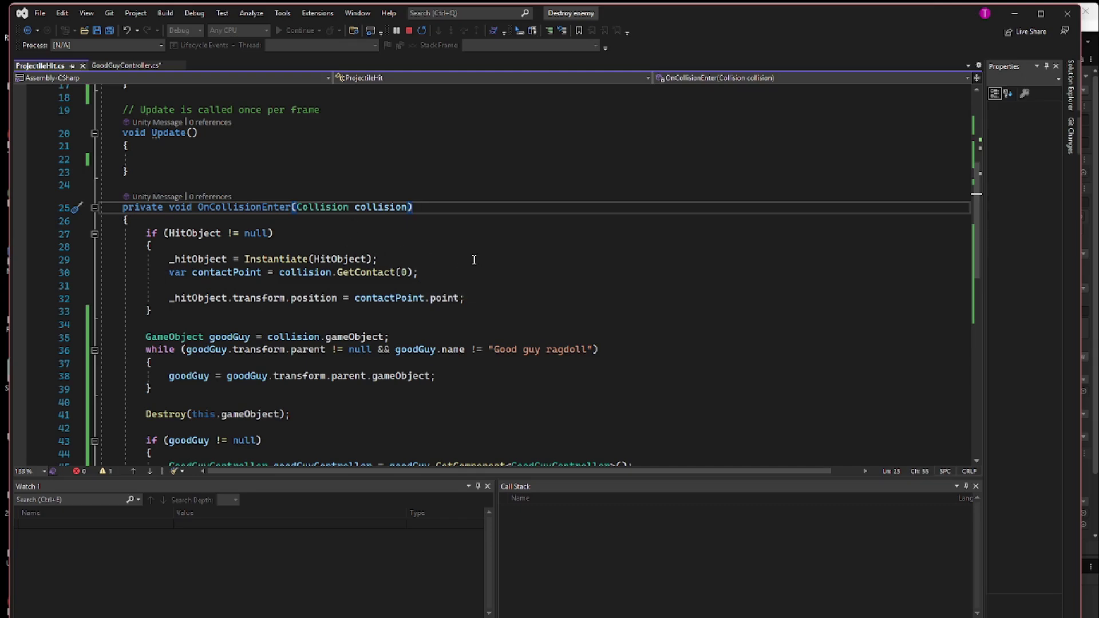
{"action": "scroll", "coordinate": [474, 260], "scroll_direction": "up", "scroll_amount": 6}
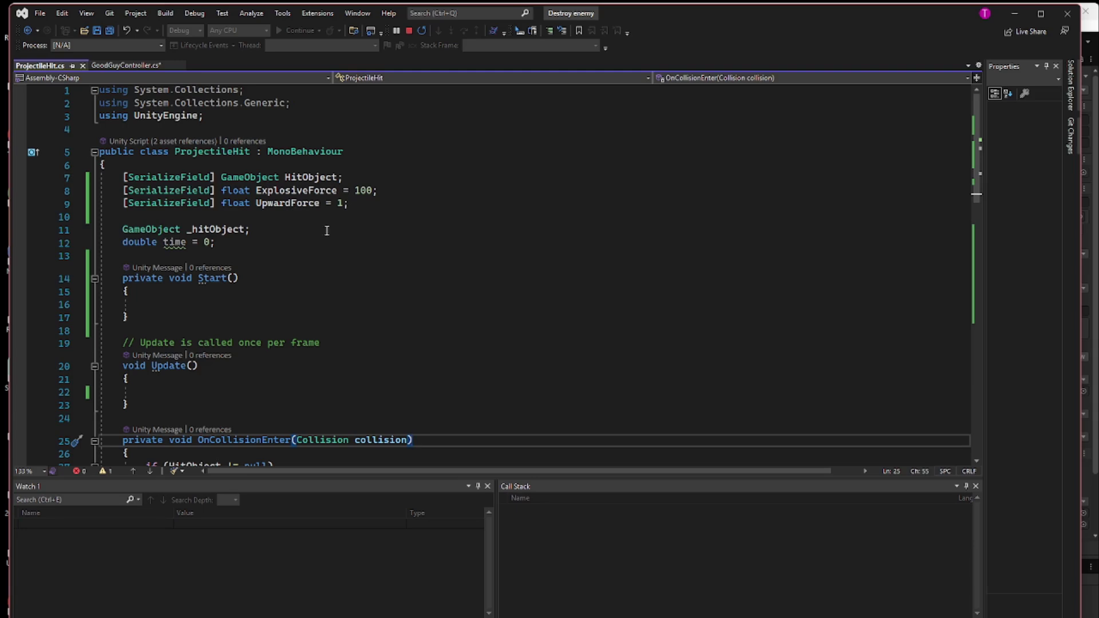
{"action": "scroll", "coordinate": [329, 231], "scroll_direction": "down", "scroll_amount": 5}
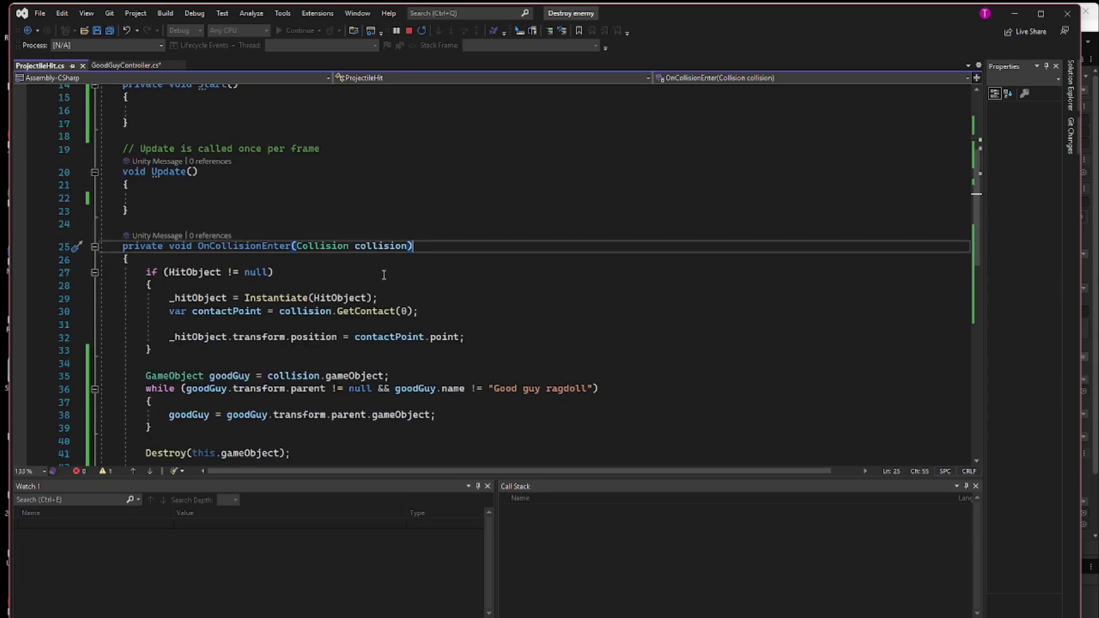
{"action": "scroll", "coordinate": [383, 276], "scroll_direction": "down", "scroll_amount": 3}
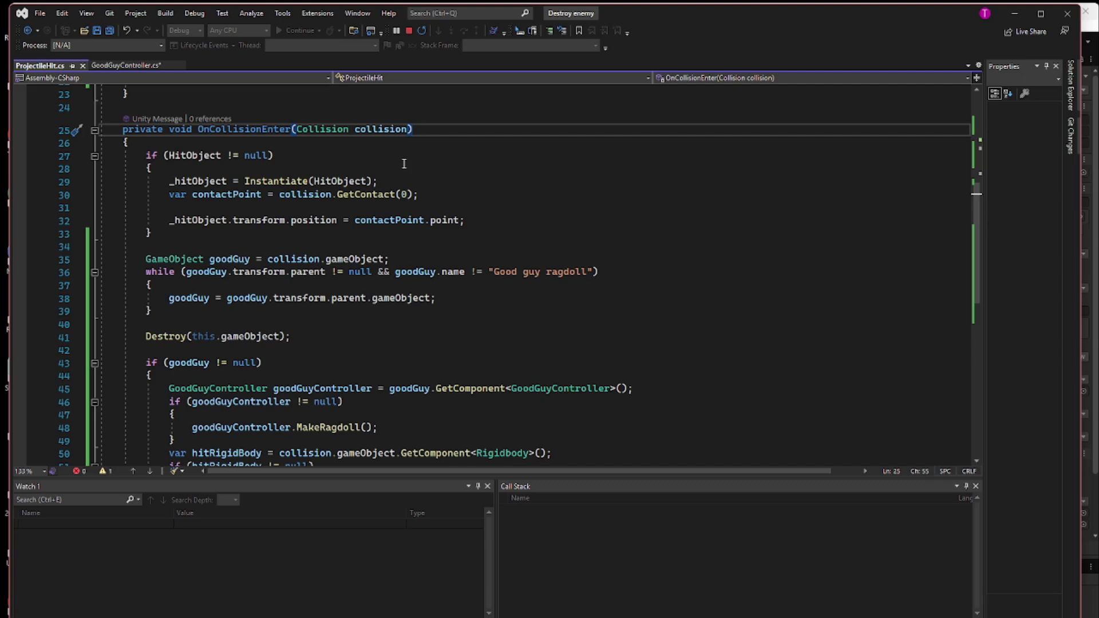
{"action": "left_click", "coordinate": [393, 183]}
{"action": "scroll", "coordinate": [394, 184], "scroll_direction": "up", "scroll_amount": 7}
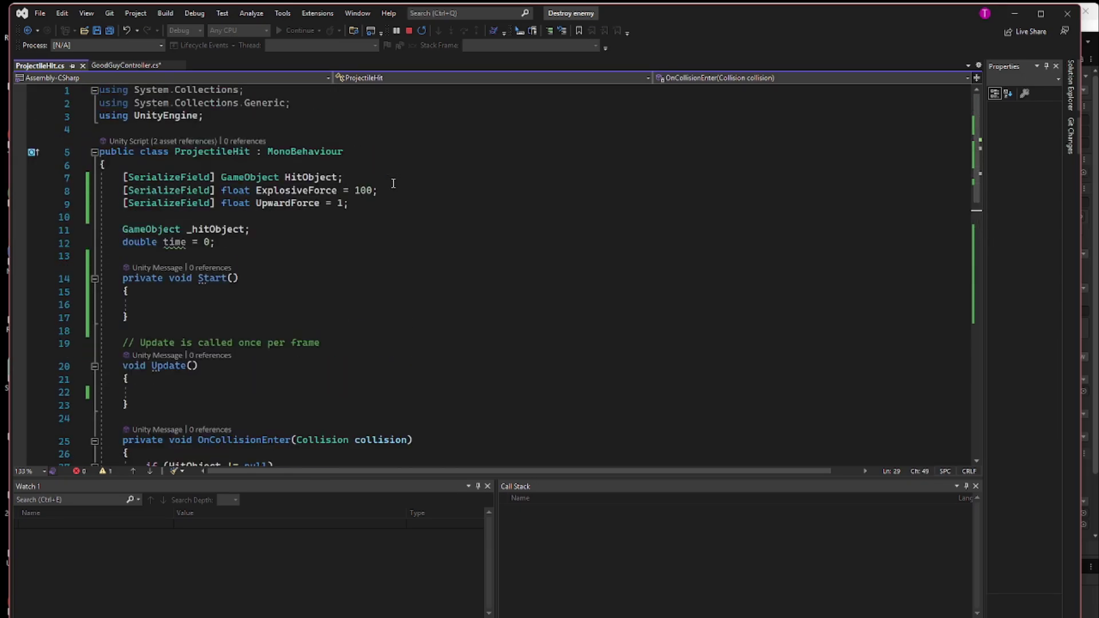
{"action": "left_click", "coordinate": [313, 179]}
{"action": "scroll", "coordinate": [381, 285], "scroll_direction": "down", "scroll_amount": 6}
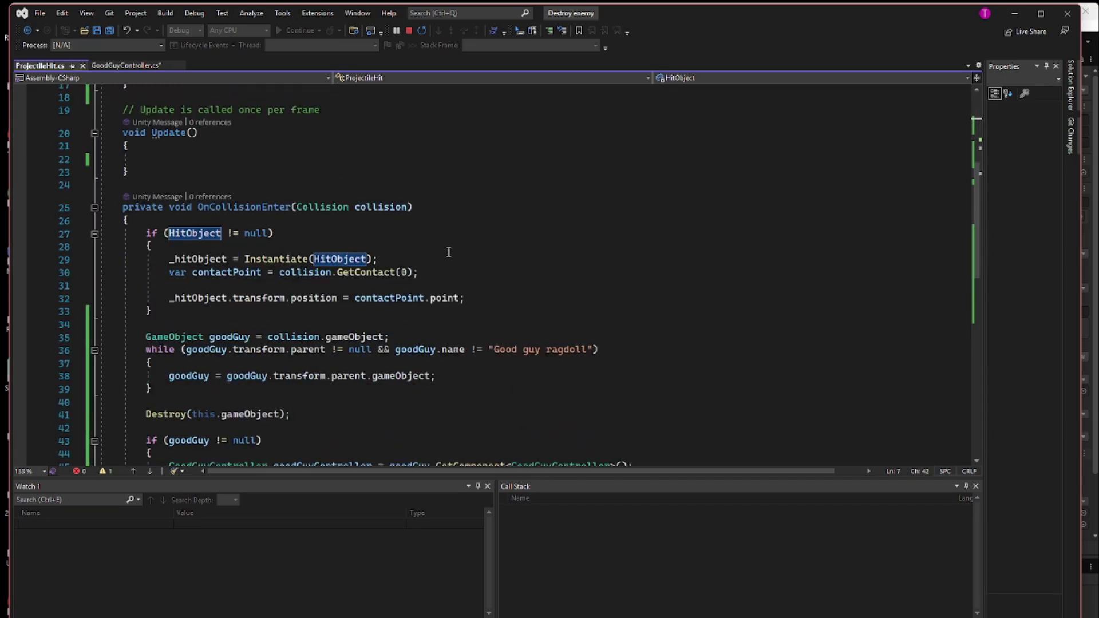
{"action": "mouse_move", "coordinate": [288, 256]}
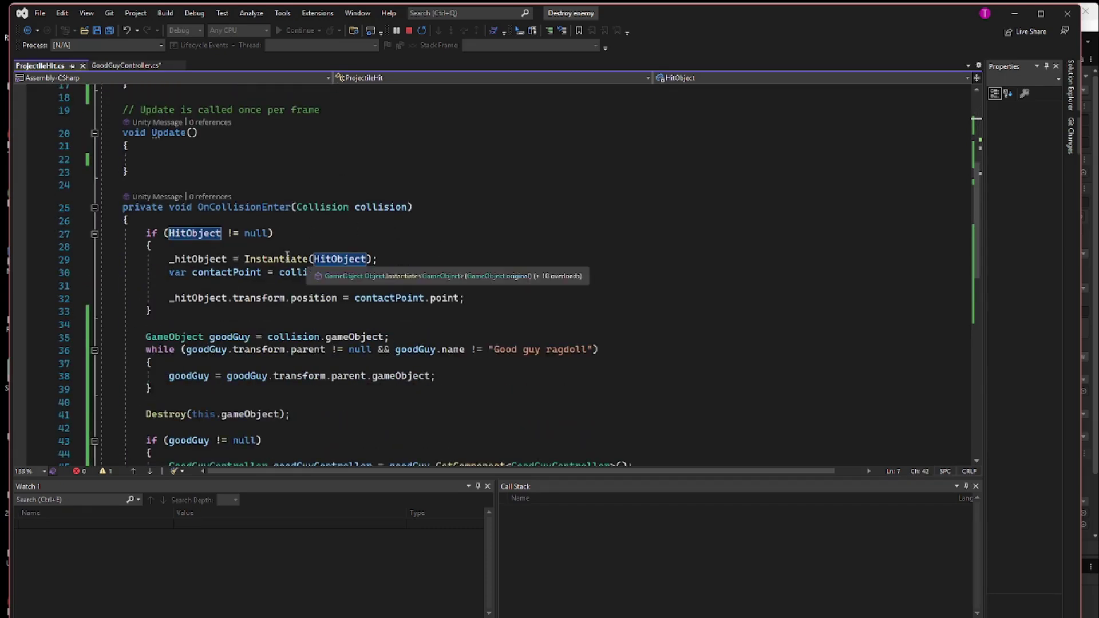
{"action": "left_click", "coordinate": [441, 270]}
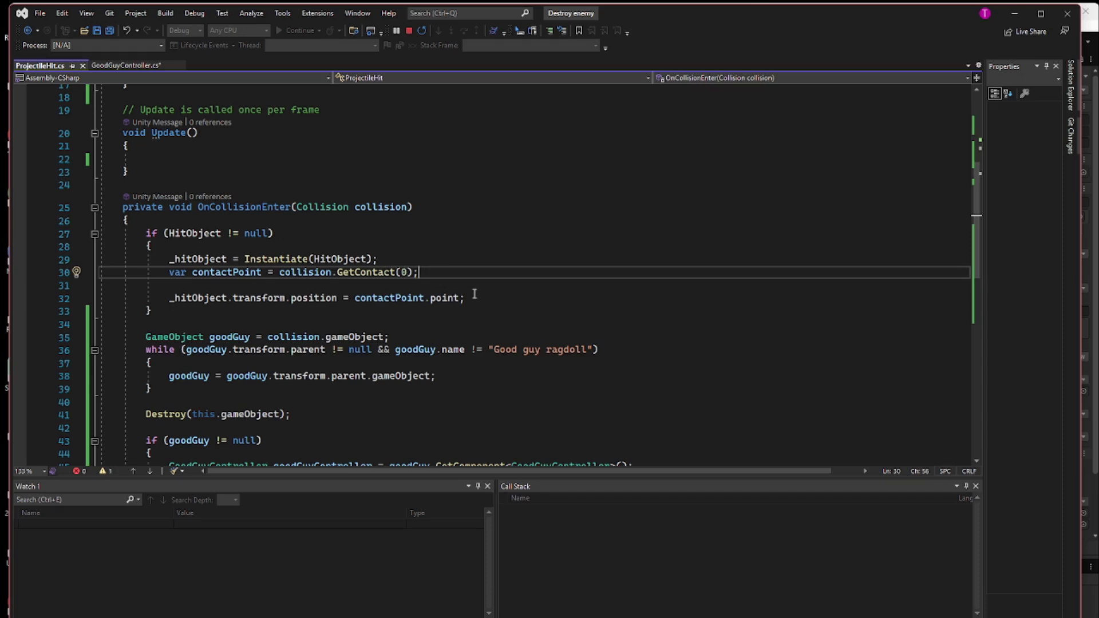
{"action": "scroll", "coordinate": [474, 320], "scroll_direction": "down", "scroll_amount": 2}
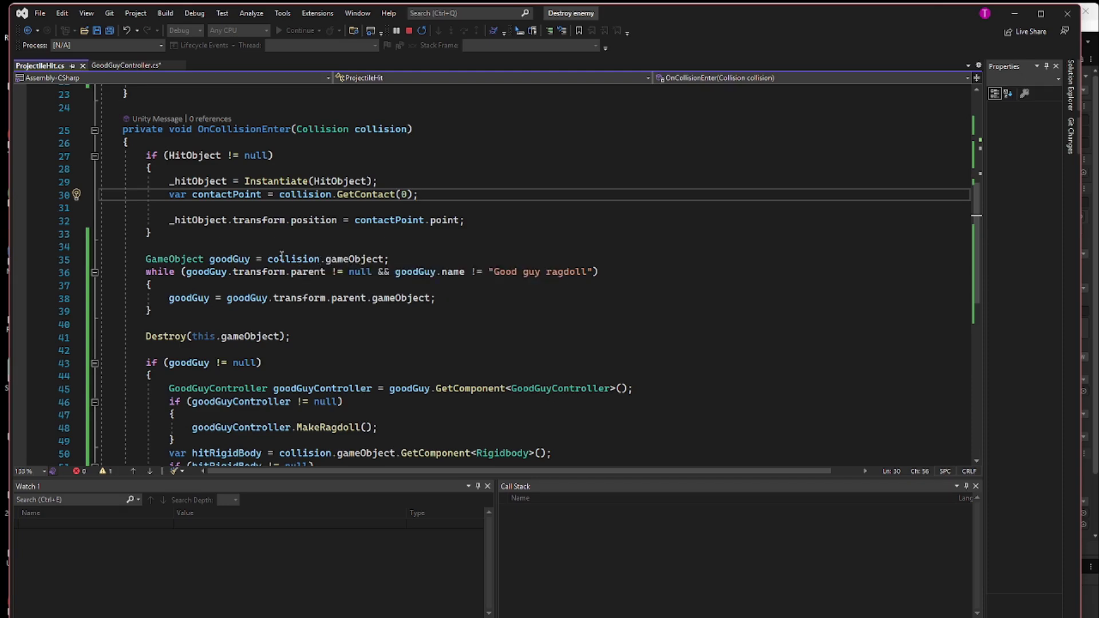
Step: Examine the goodGuy variable and the while loop that climbs the parent objects until it reaches "Good guy ragdoll"
{"action": "double_click", "coordinate": [236, 260]}
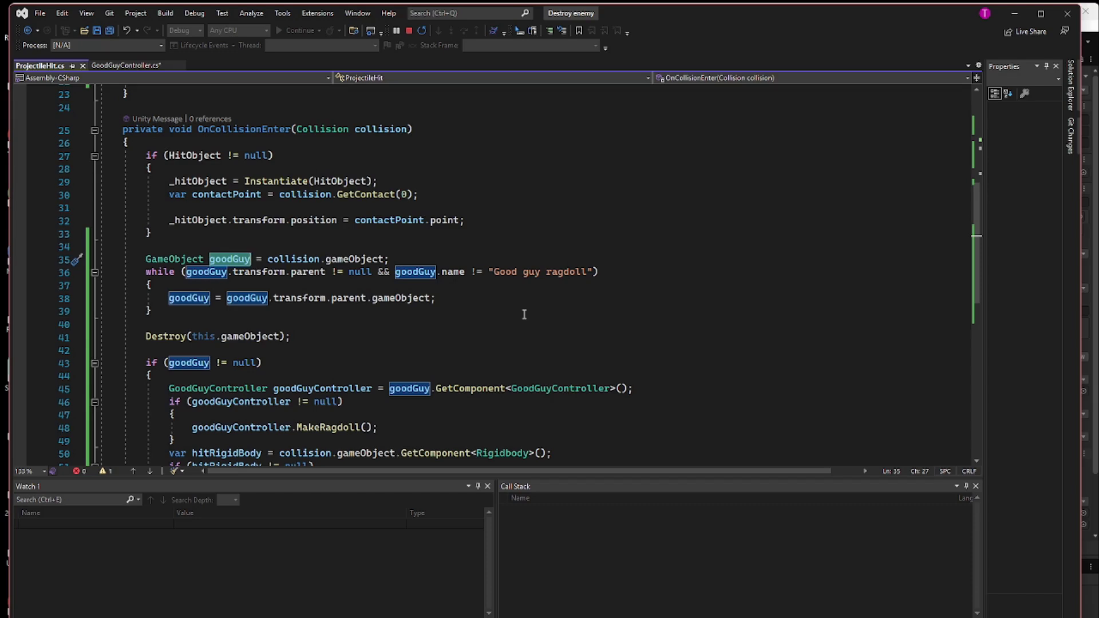
{"action": "left_click", "coordinate": [445, 258]}
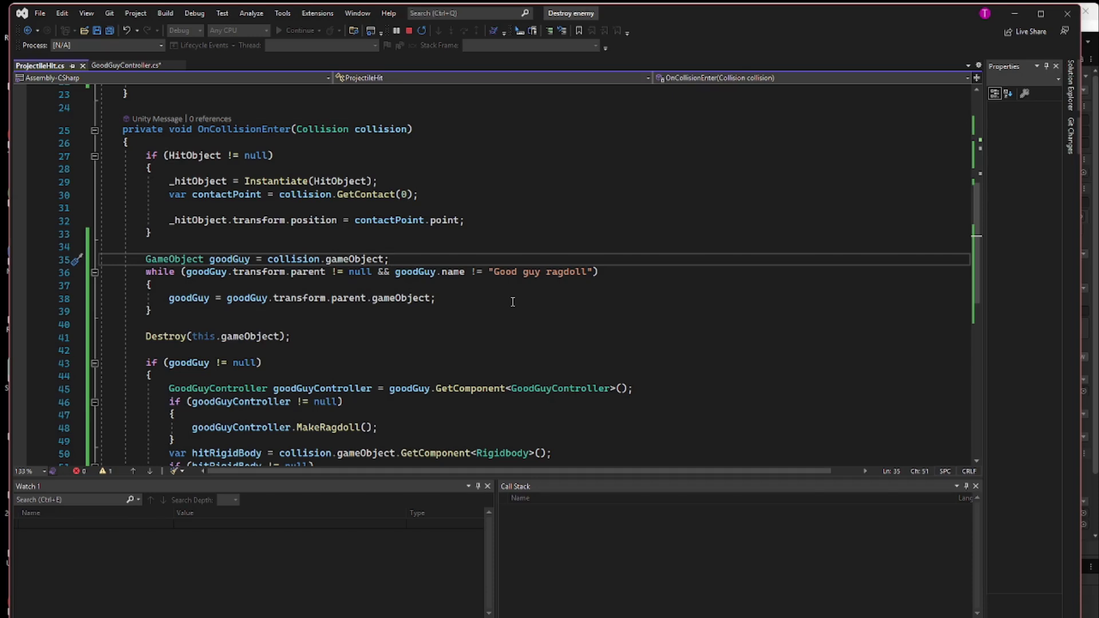
{"action": "left_click", "coordinate": [610, 272]}
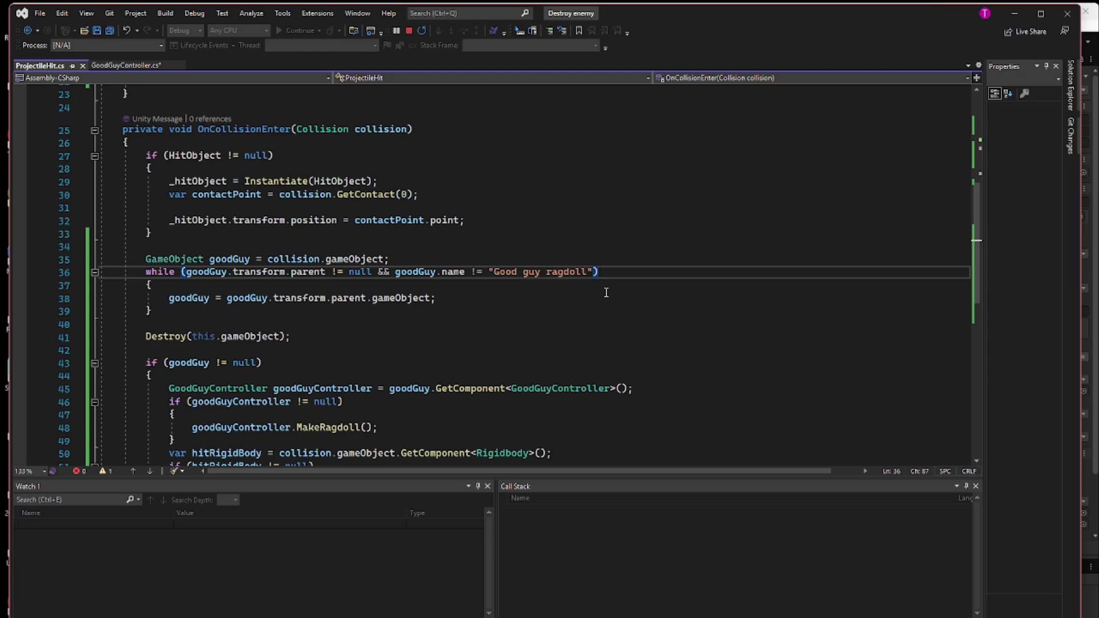
{"action": "left_click", "coordinate": [454, 300]}
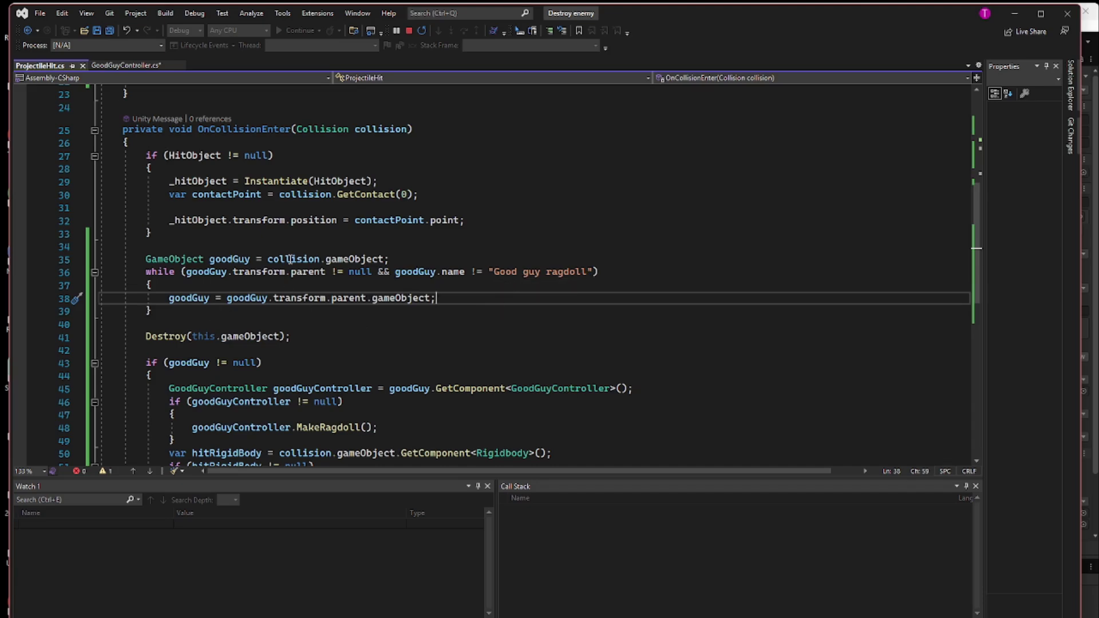
{"action": "scroll", "coordinate": [395, 329], "scroll_direction": "down", "scroll_amount": 2}
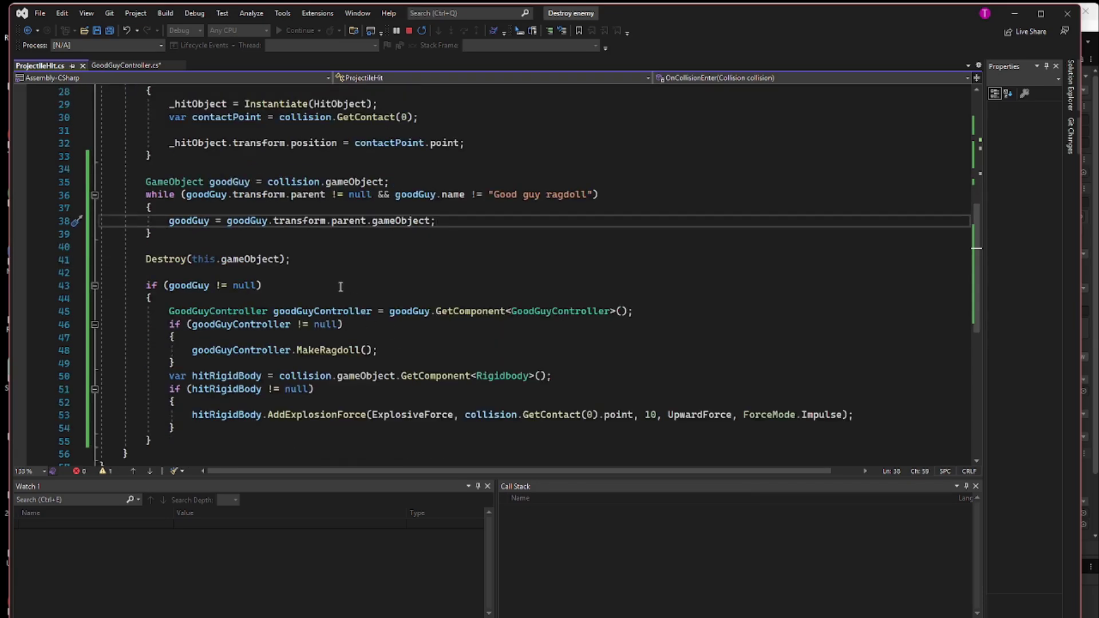
Step: Examine the Destroy call, the goodGuy null check, and the GoodGuyController lookup that leads to the MakeRagdoll call
{"action": "left_click", "coordinate": [313, 259]}
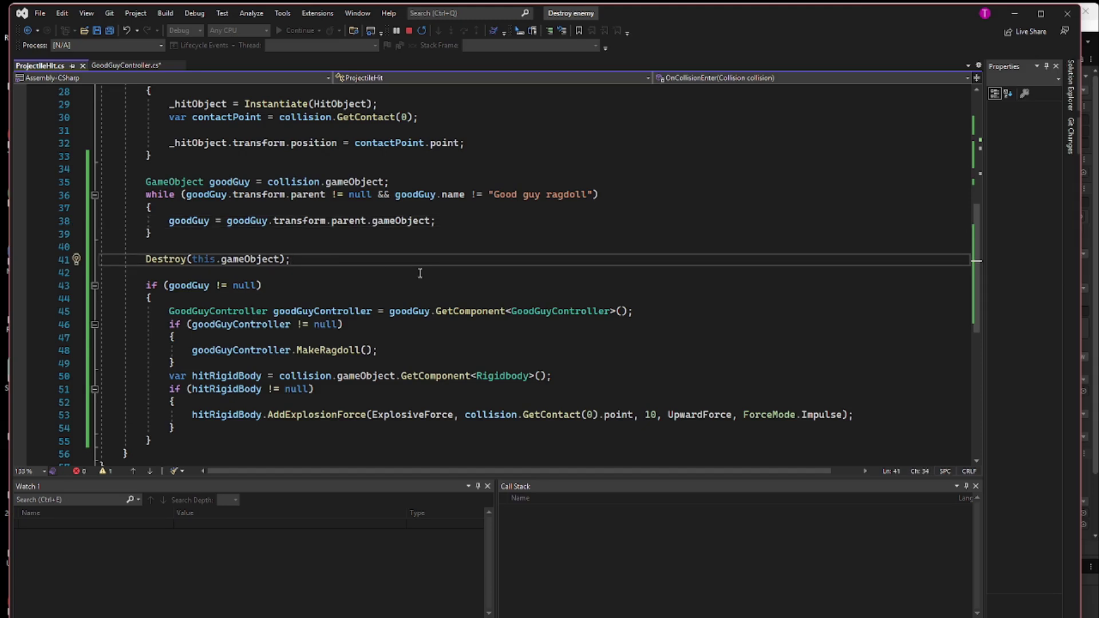
{"action": "scroll", "coordinate": [422, 275], "scroll_direction": "down", "scroll_amount": 1}
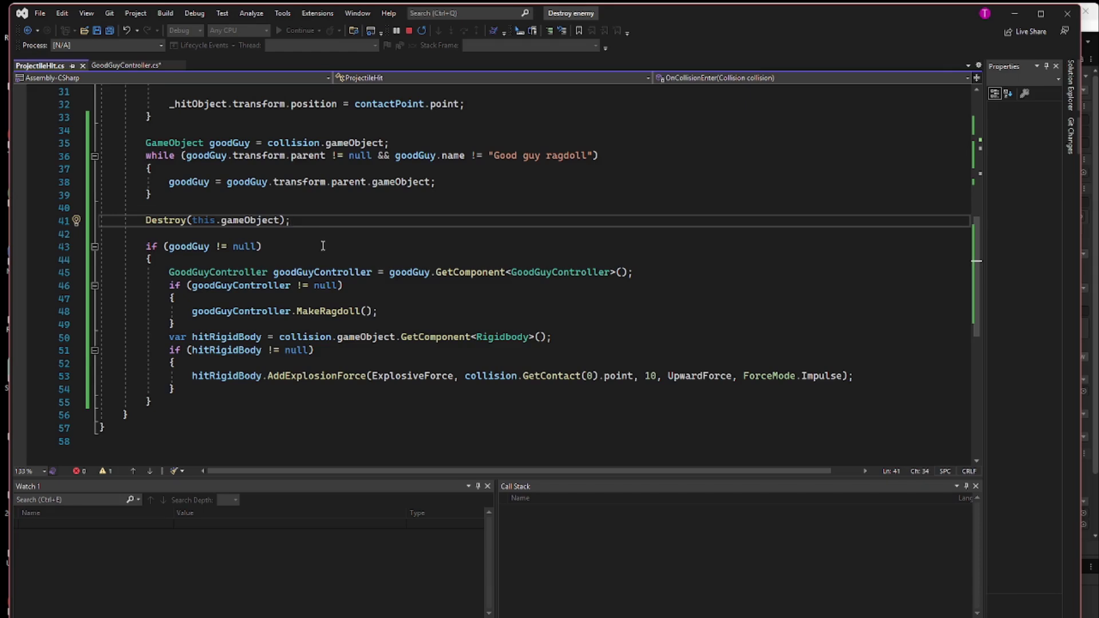
{"action": "double_click", "coordinate": [187, 247]}
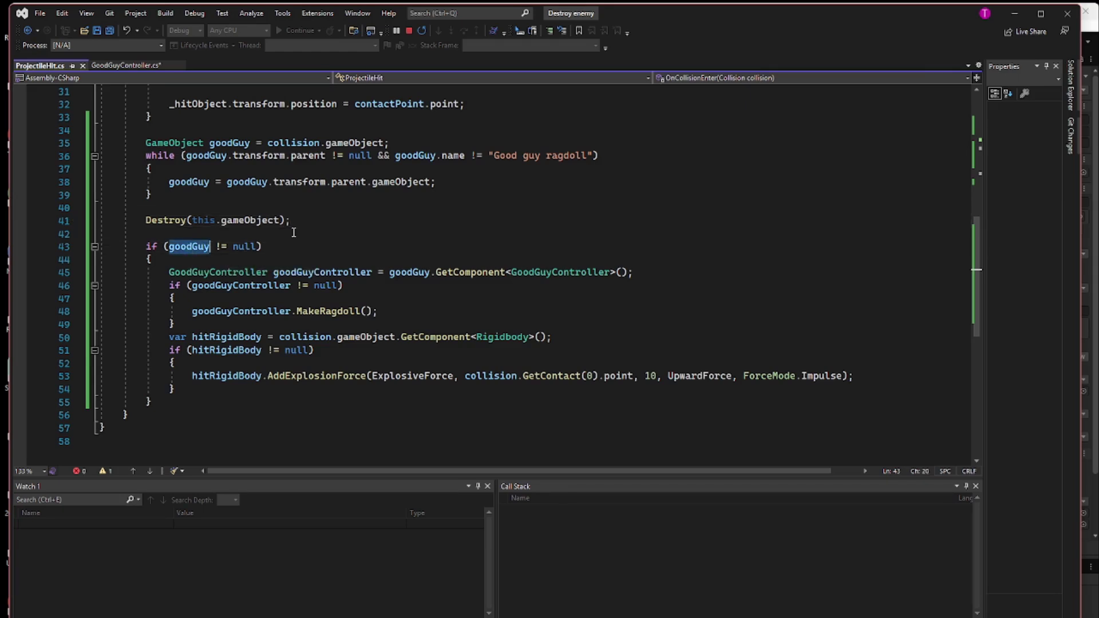
{"action": "left_click", "coordinate": [359, 245]}
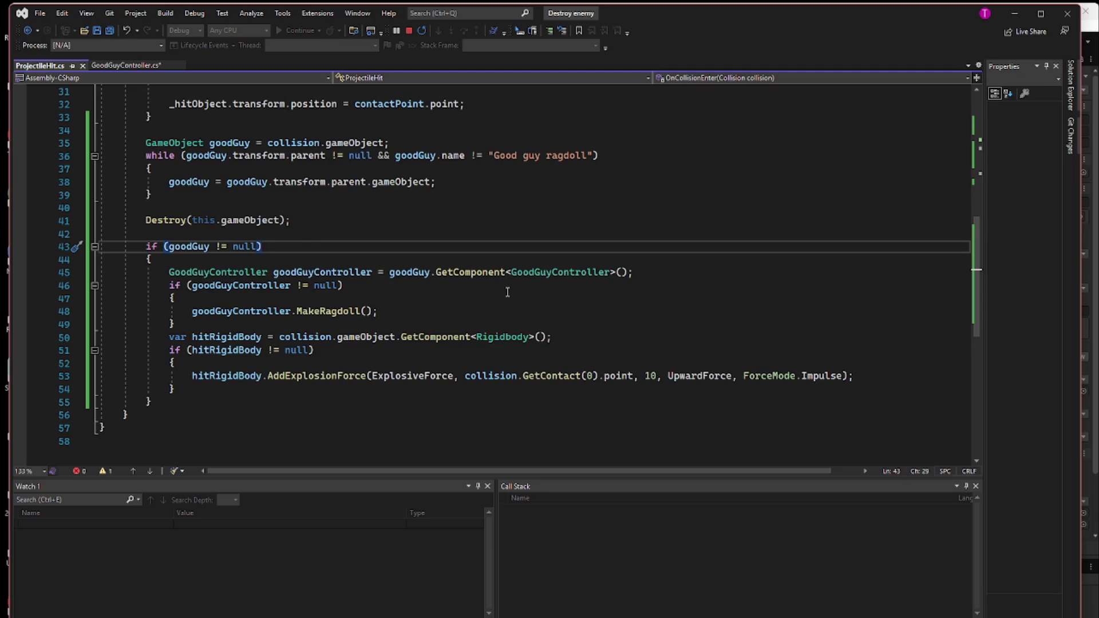
{"action": "double_click", "coordinate": [338, 273]}
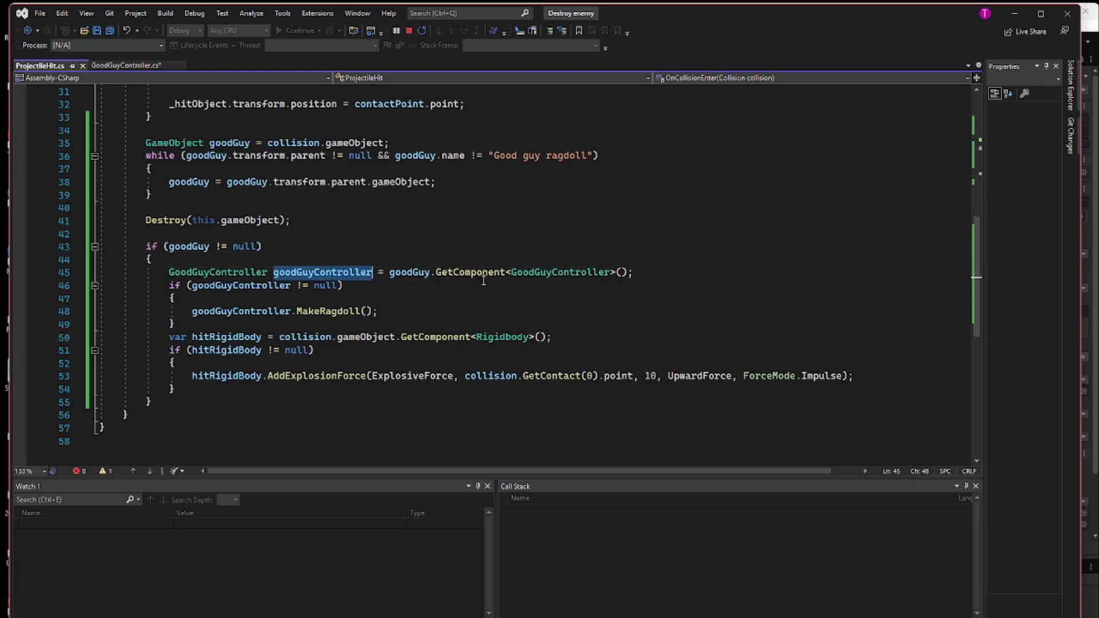
{"action": "triple_click", "coordinate": [571, 273]}
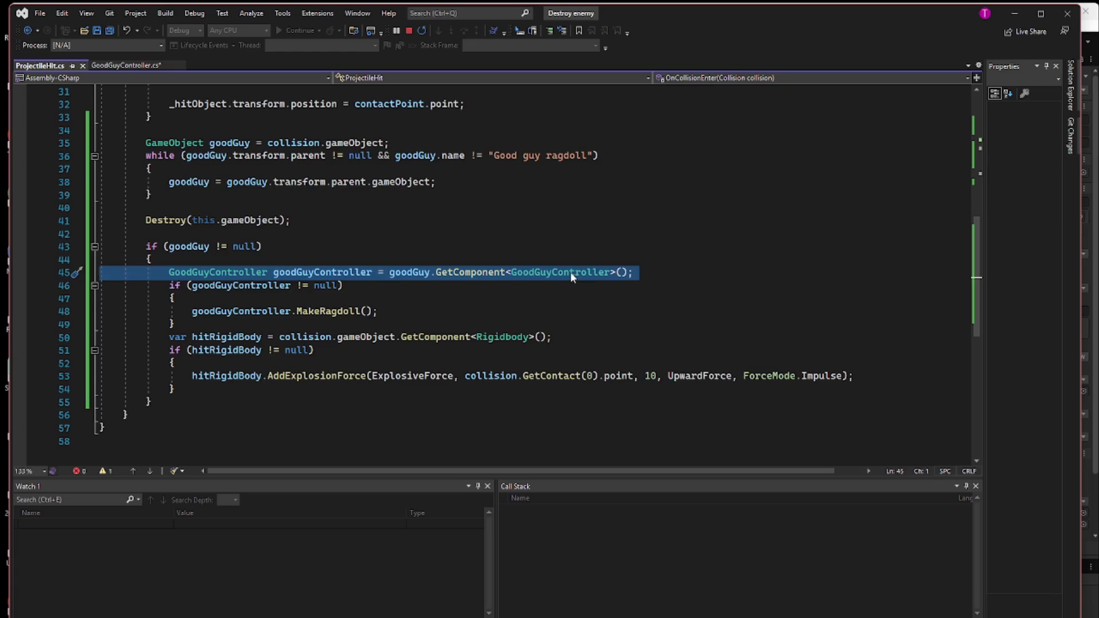
{"action": "left_click", "coordinate": [525, 246]}
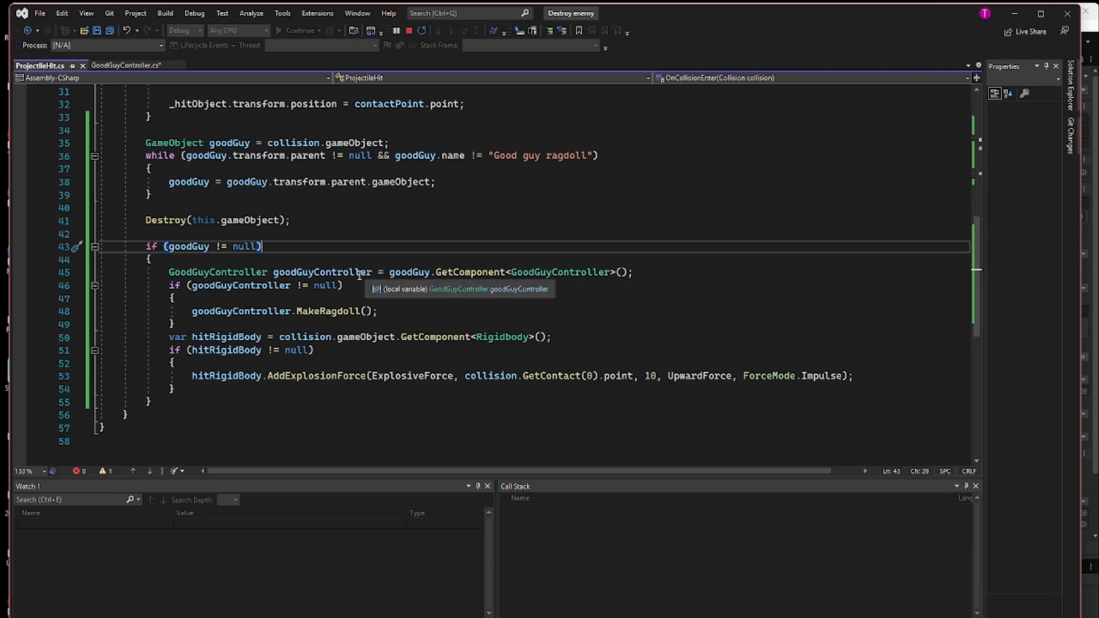
{"action": "double_click", "coordinate": [537, 272]}
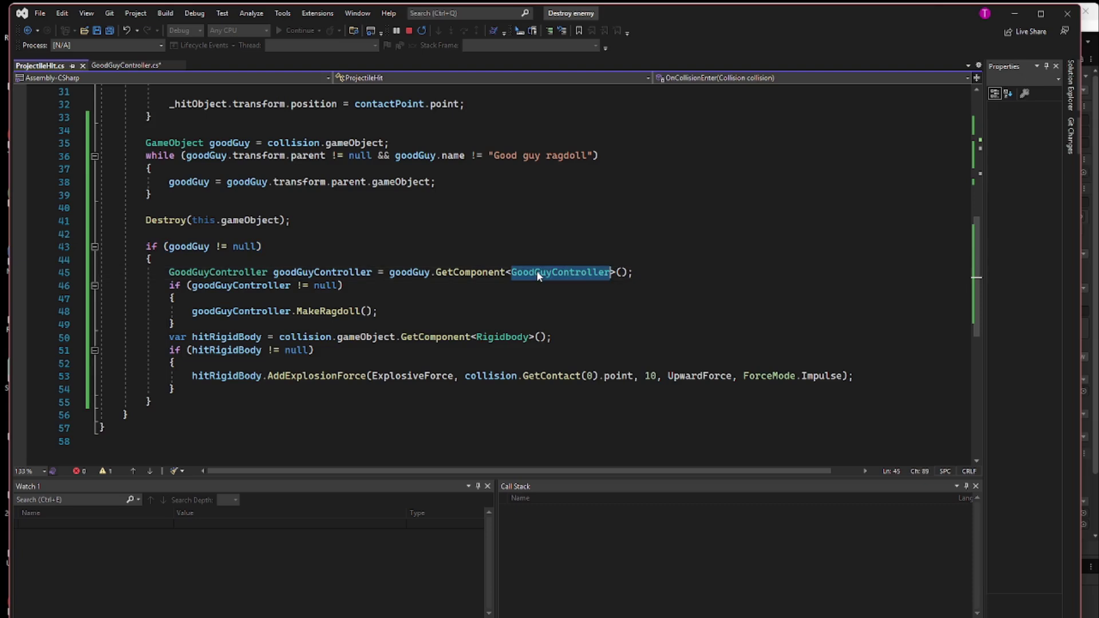
{"action": "left_click", "coordinate": [258, 286]}
{"action": "double_click", "coordinate": [259, 287]}
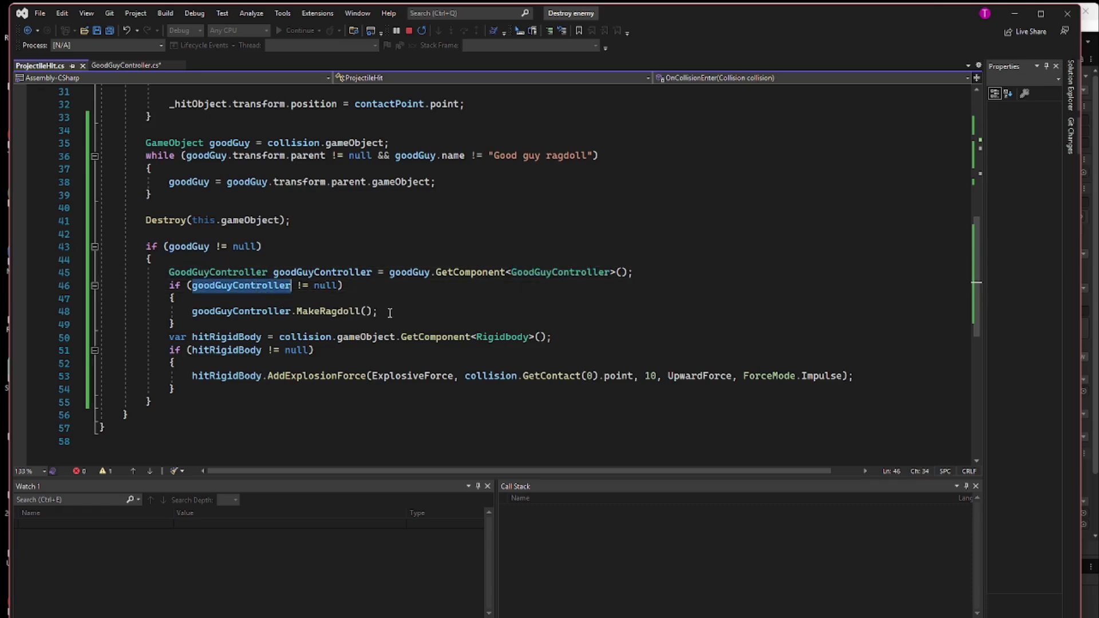
{"action": "double_click", "coordinate": [576, 273]}
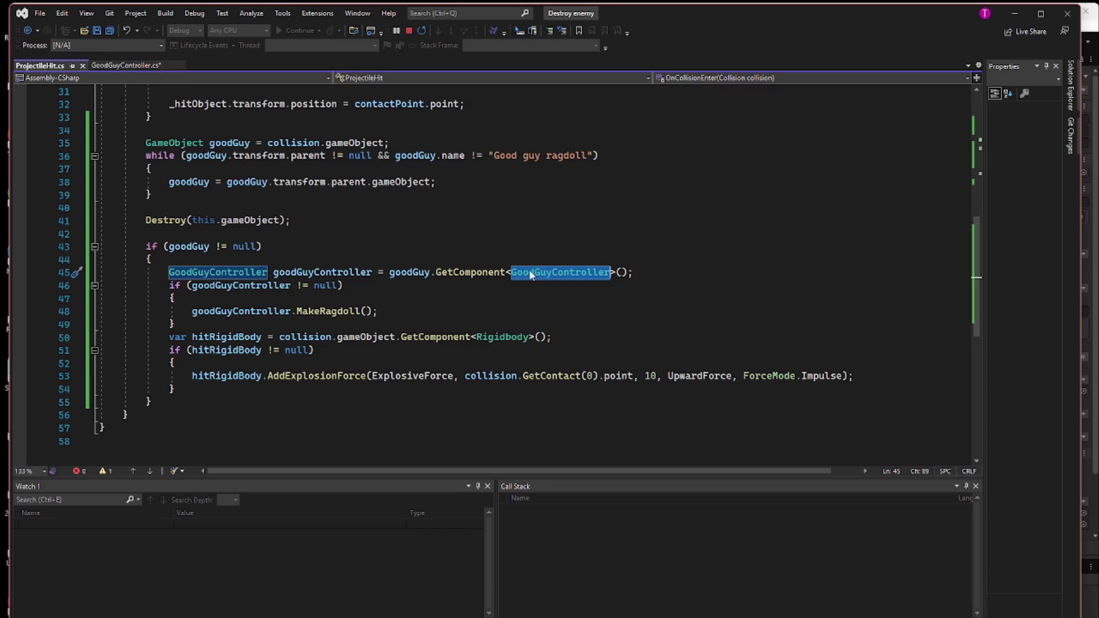
{"action": "left_click", "coordinate": [440, 313]}
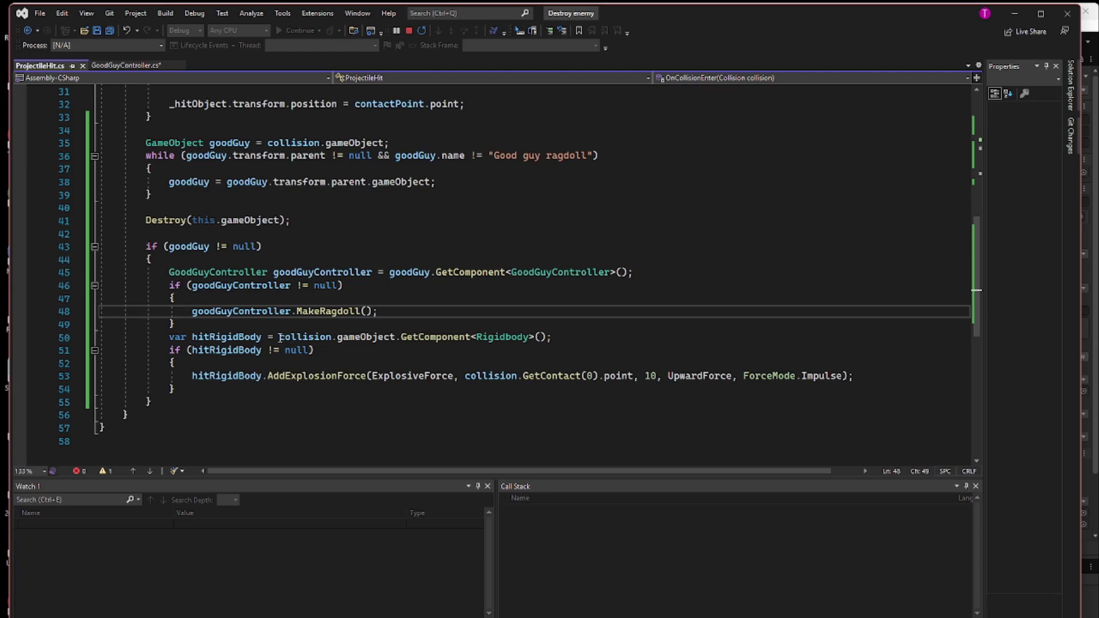
Step: Examine how hitRigidBody is obtained from the collision and the arguments passed to its AddExplosionForce call
{"action": "left_click_drag", "start_coordinate": [280, 337], "coordinate": [395, 332]}
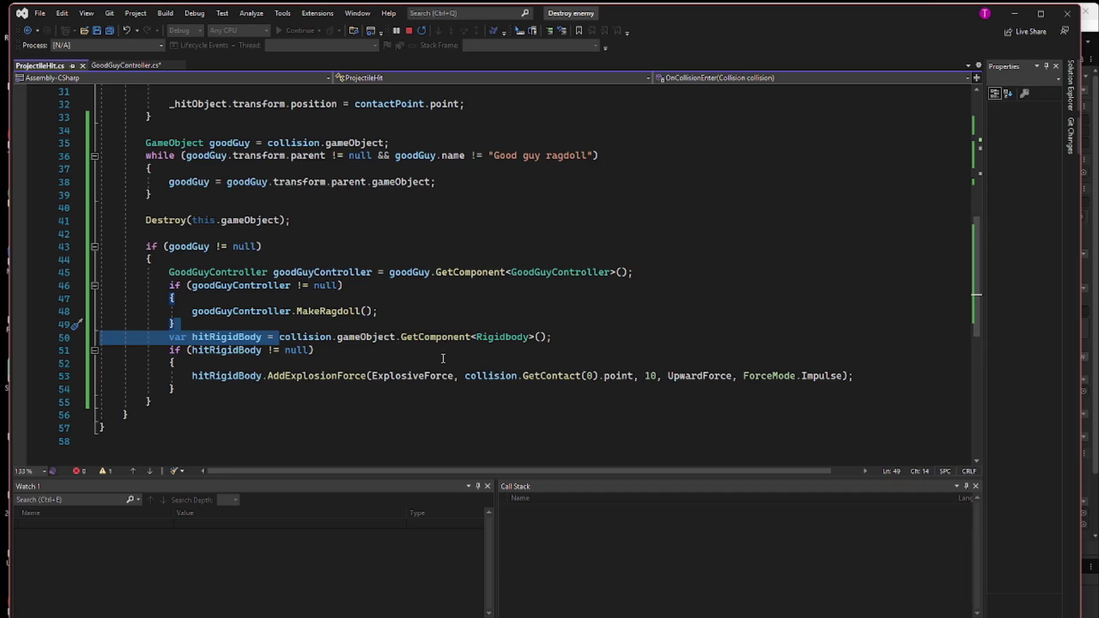
{"action": "left_click", "coordinate": [320, 376]}
{"action": "double_click", "coordinate": [320, 375]}
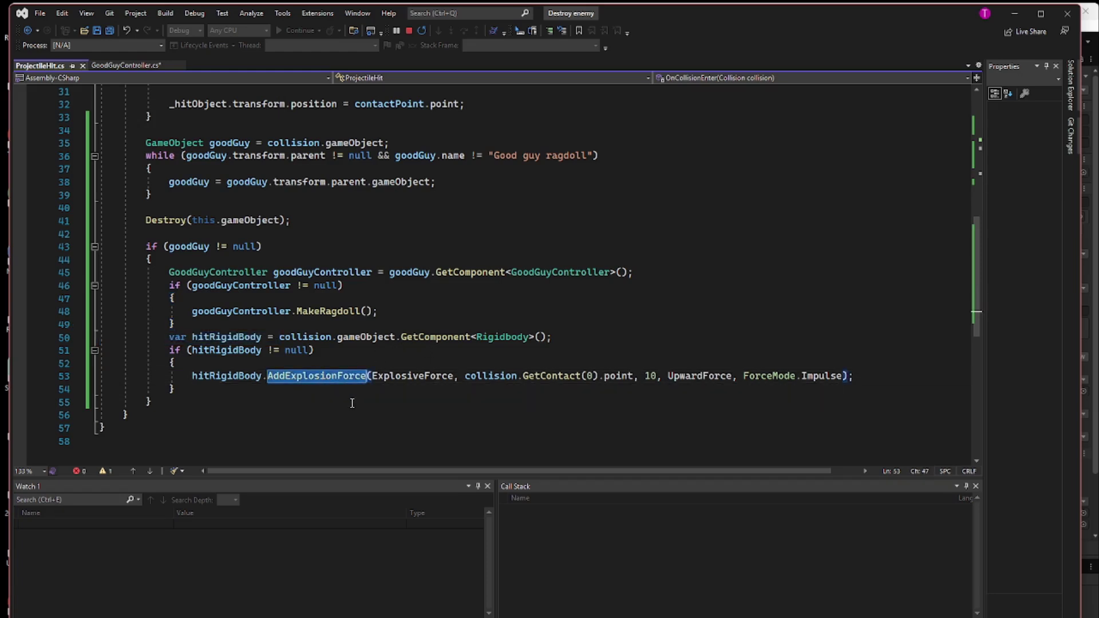
{"action": "mouse_move", "coordinate": [356, 379]}
Step: Switch to Unity, exit play mode, and select the GameObject under the Test firing object's Cube to show its Projectile Laser Test script
{"action": "left_click", "coordinate": [1018, 14]}
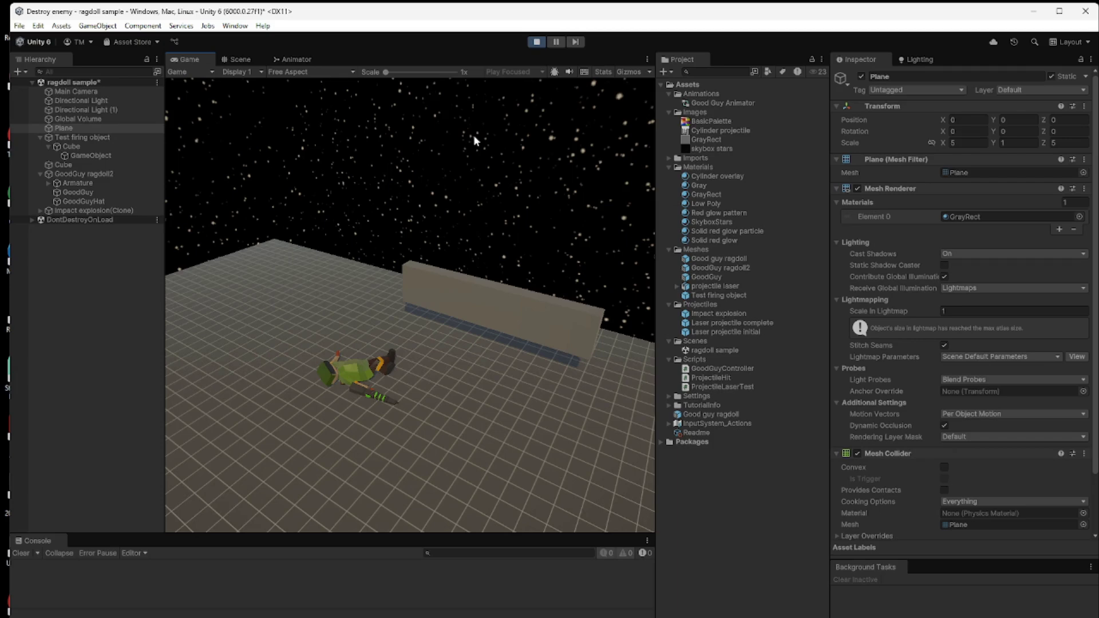
{"action": "left_click", "coordinate": [536, 43]}
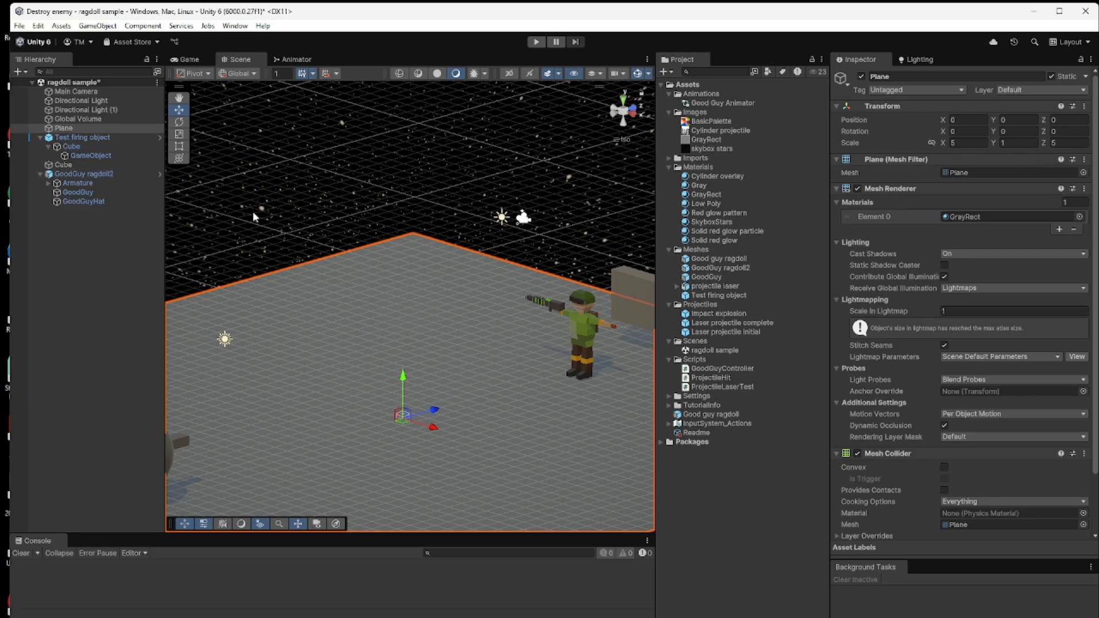
{"action": "left_click", "coordinate": [104, 158]}
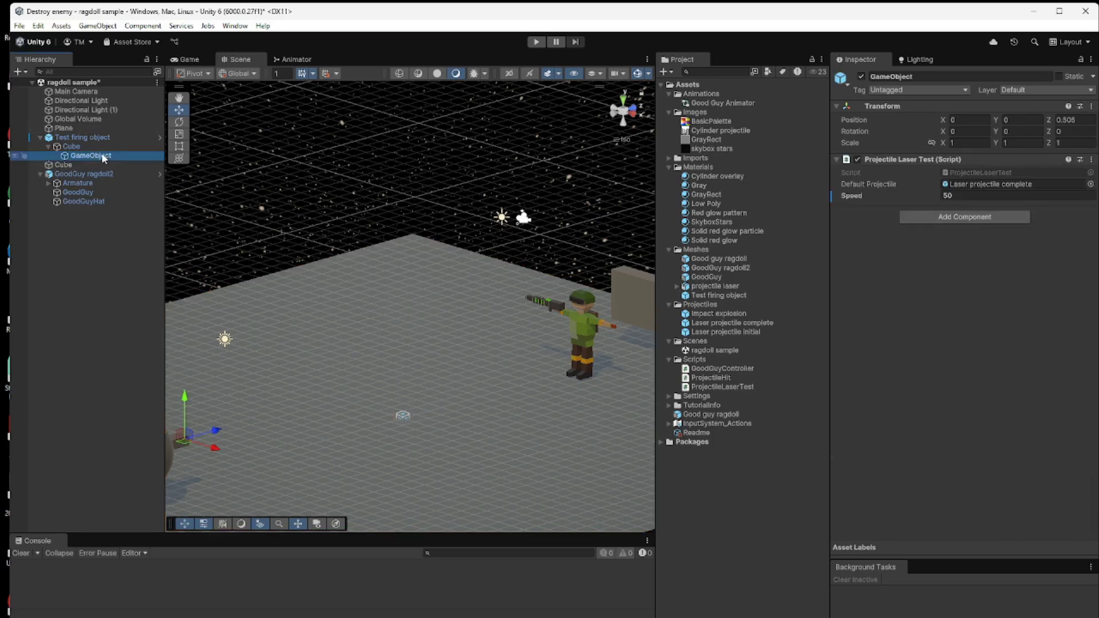
{"action": "middle_click_drag", "start_coordinate": [266, 431], "coordinate": [343, 420]}
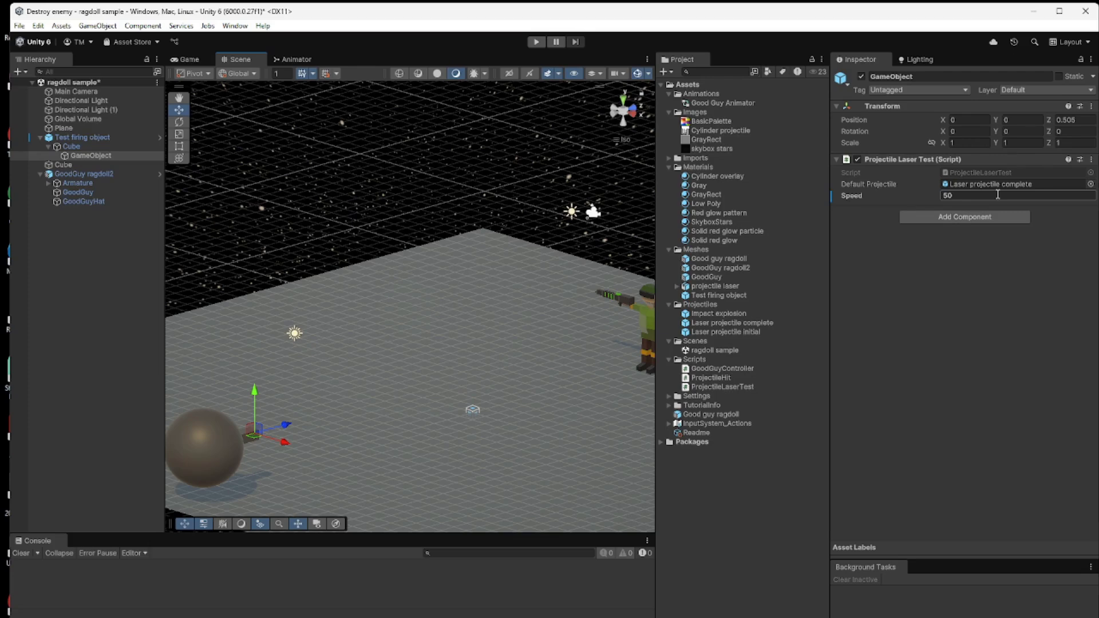
Step: Set the Laser projectile complete prefab's Explosive Force to 100 and Upward Force to 1, and test the hit in play mode
{"action": "key", "text": "Return"}
{"action": "left_click", "coordinate": [594, 389]}
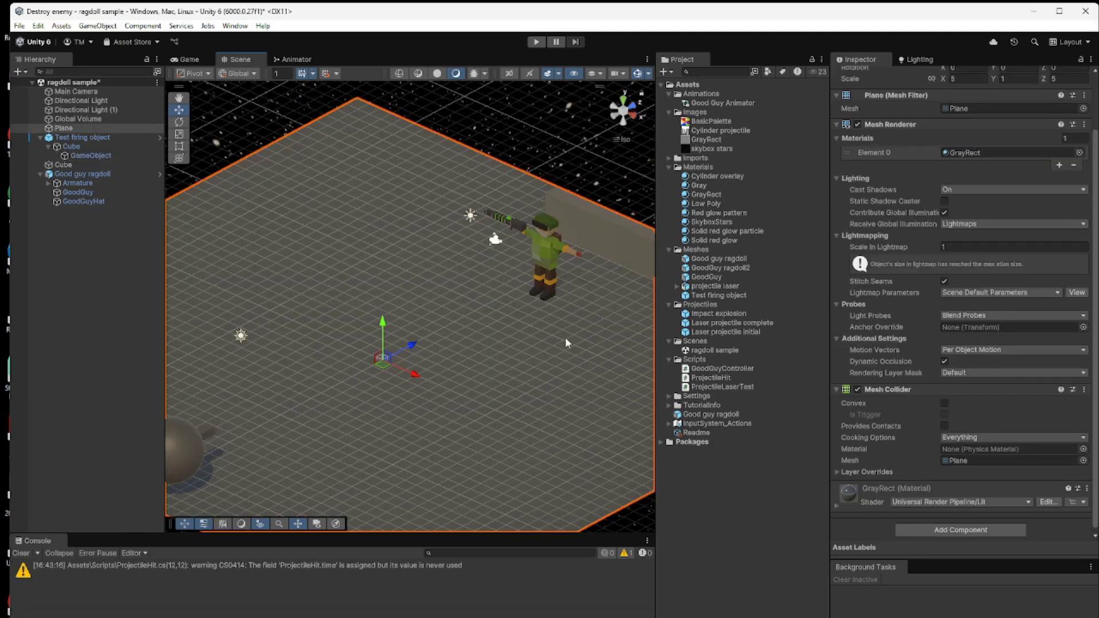
{"action": "left_click", "coordinate": [753, 324]}
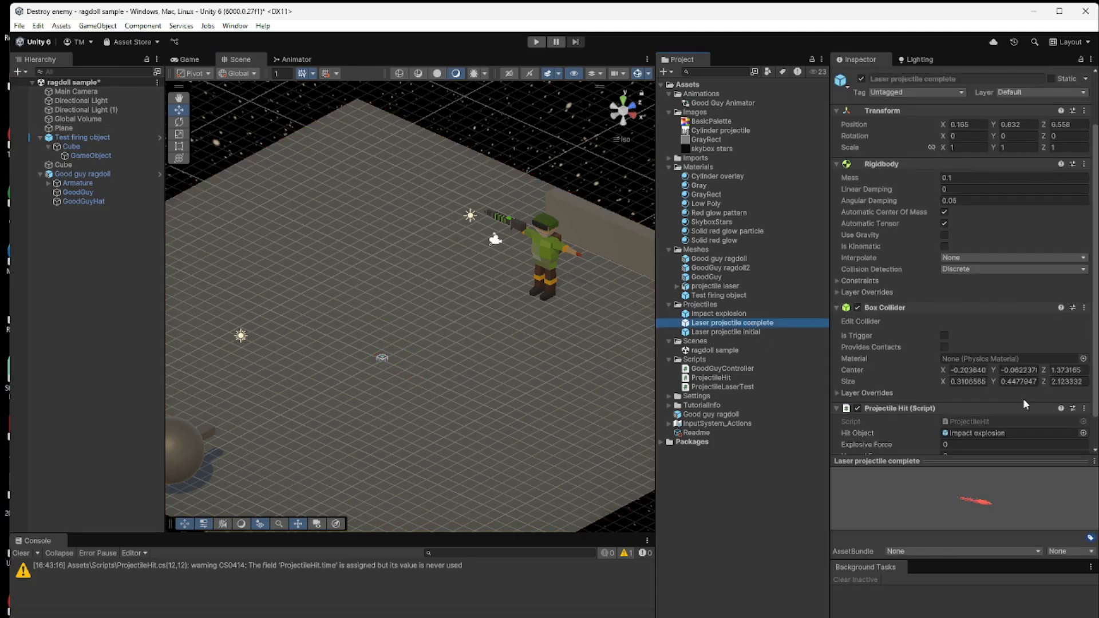
{"action": "scroll", "coordinate": [996, 389], "scroll_direction": "down", "scroll_amount": 3}
{"action": "left_click", "coordinate": [959, 408]}
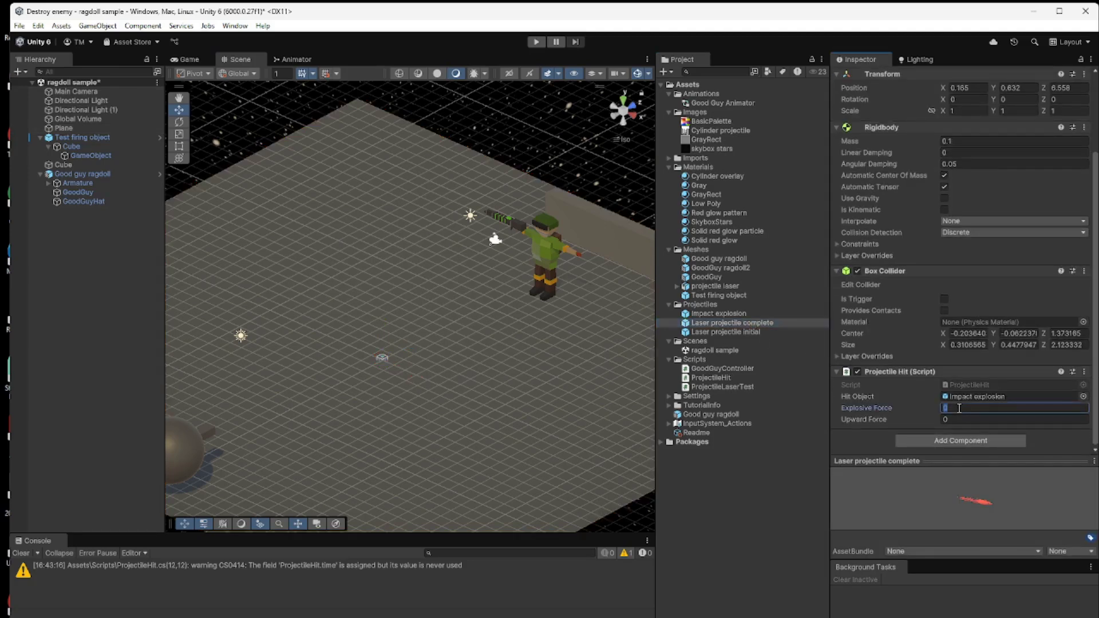
{"action": "type", "text": "100"}
{"action": "left_click", "coordinate": [964, 420]}
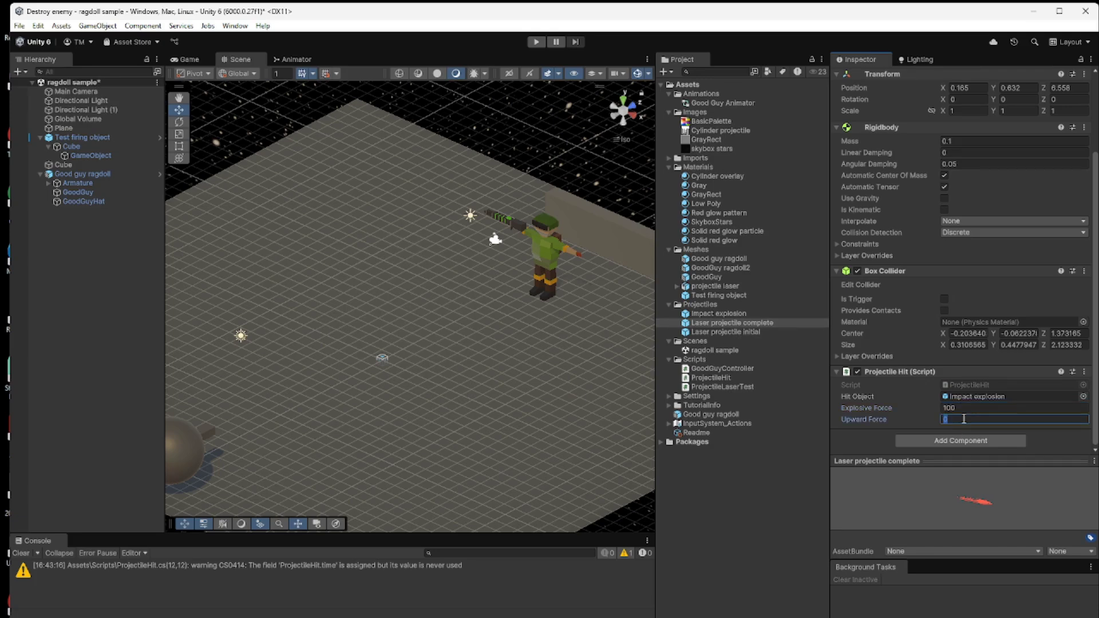
{"action": "type", "text": "1"}
{"action": "left_click", "coordinate": [1046, 441]}
{"action": "left_click", "coordinate": [537, 42]}
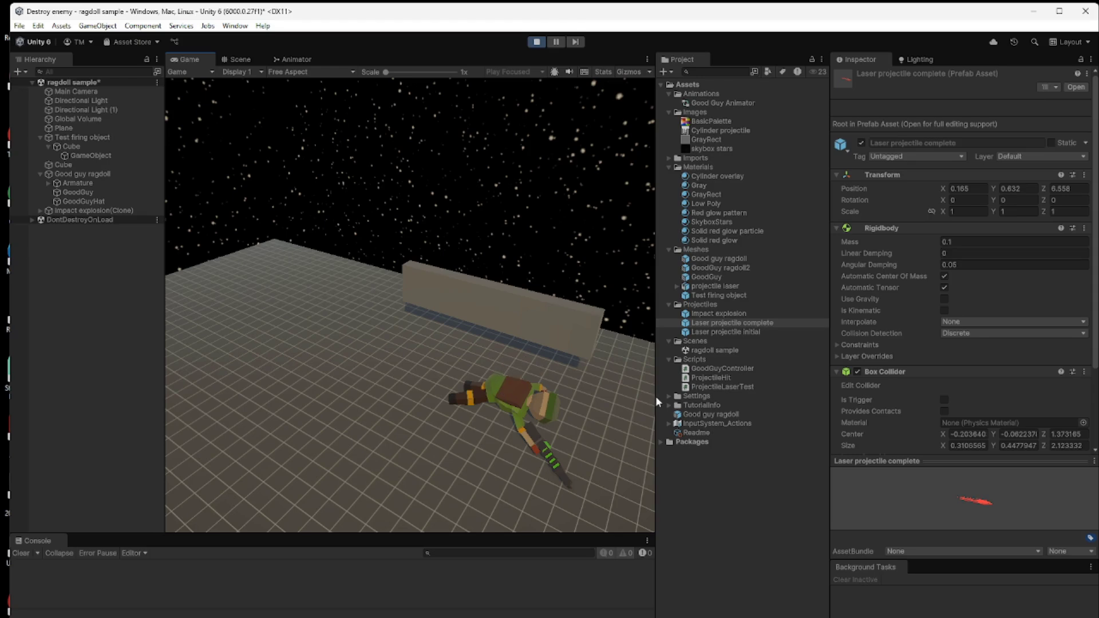
{"action": "left_click", "coordinate": [537, 42]}
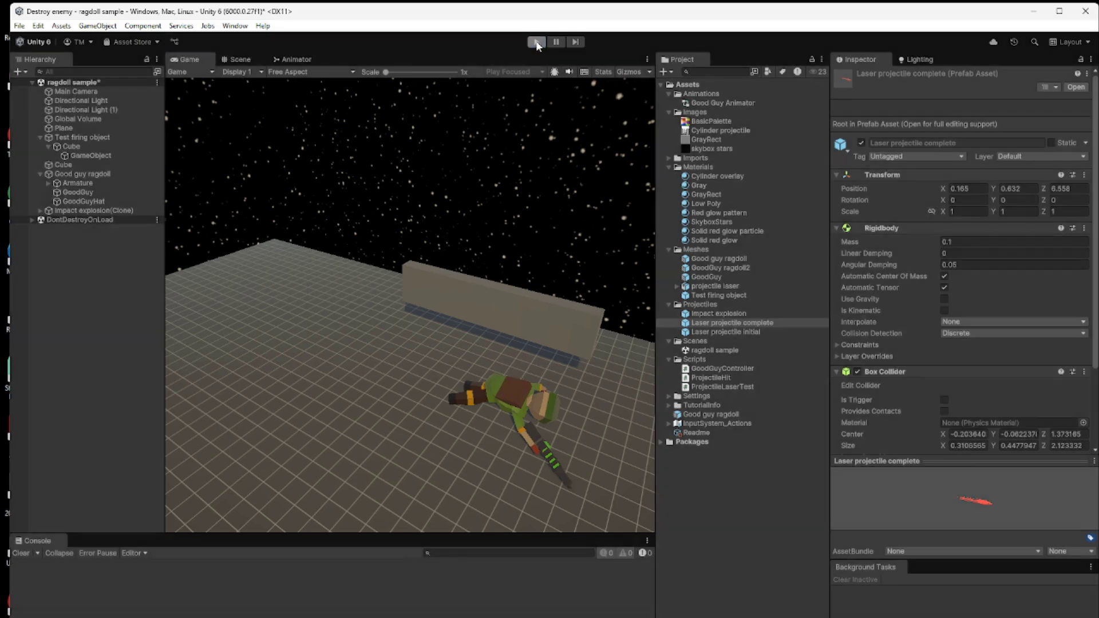
Step: Raise the Projectile Hit script's Explosive Force to 200 and run another play mode test of the hit
{"action": "scroll", "coordinate": [980, 403], "scroll_direction": "down", "scroll_amount": 4}
{"action": "scroll", "coordinate": [984, 427], "scroll_direction": "down", "scroll_amount": 1}
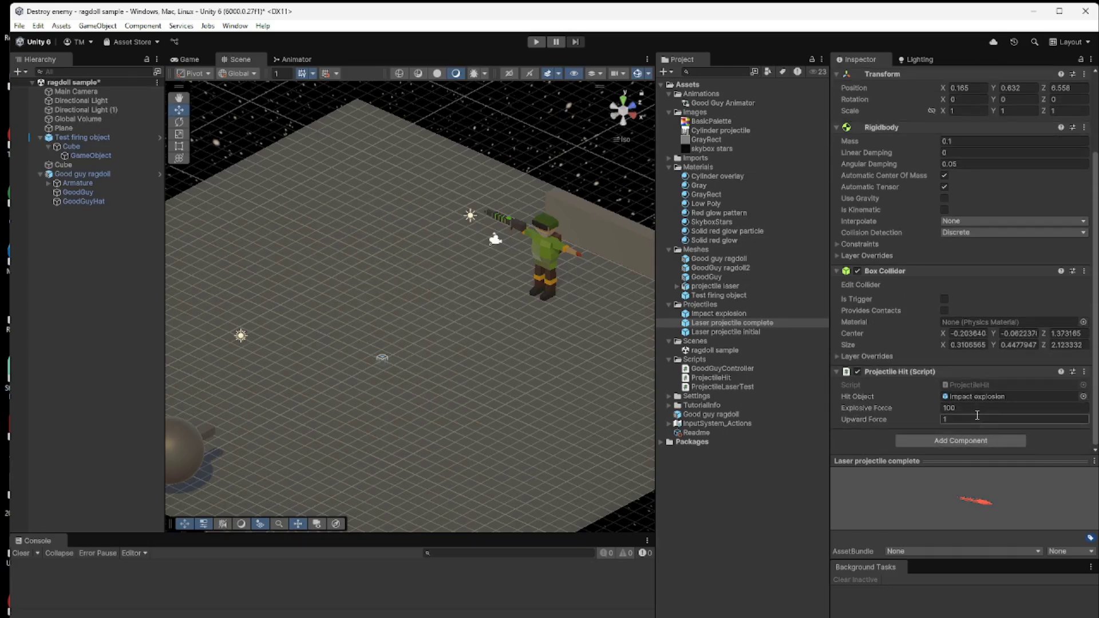
{"action": "left_click", "coordinate": [934, 408]}
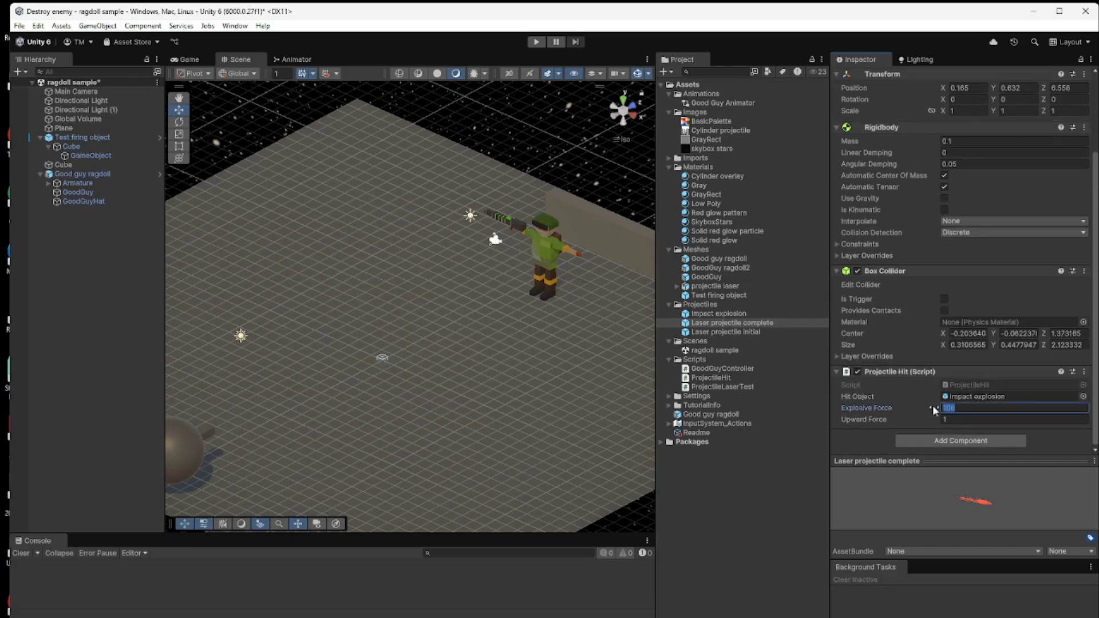
{"action": "type", "text": "200"}
{"action": "key", "text": "Return"}
{"action": "left_click", "coordinate": [537, 42]}
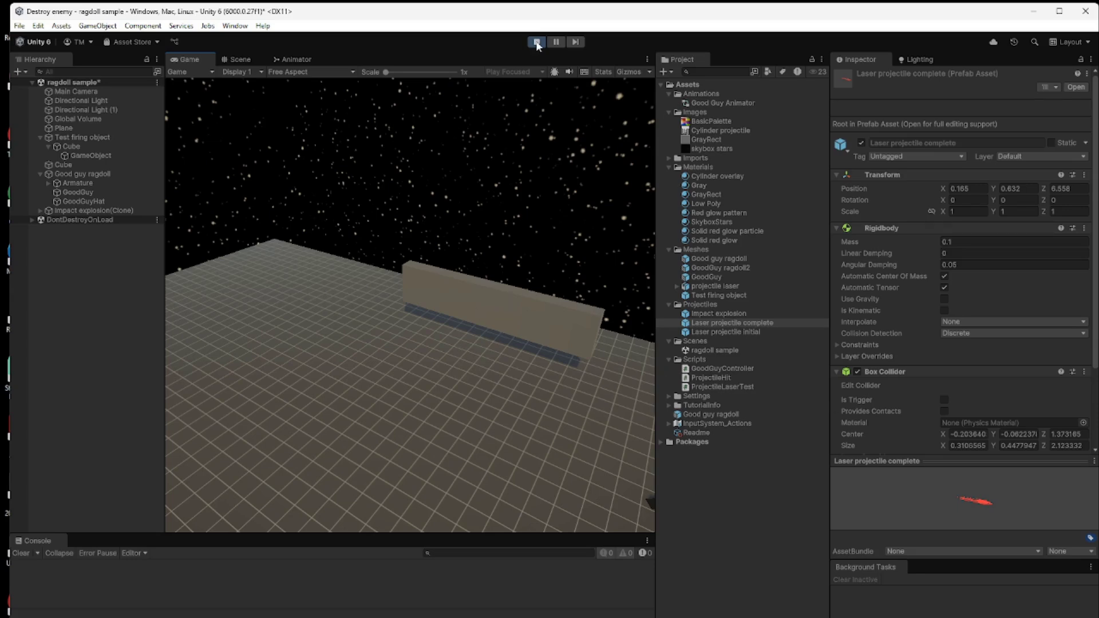
{"action": "left_click", "coordinate": [536, 43]}
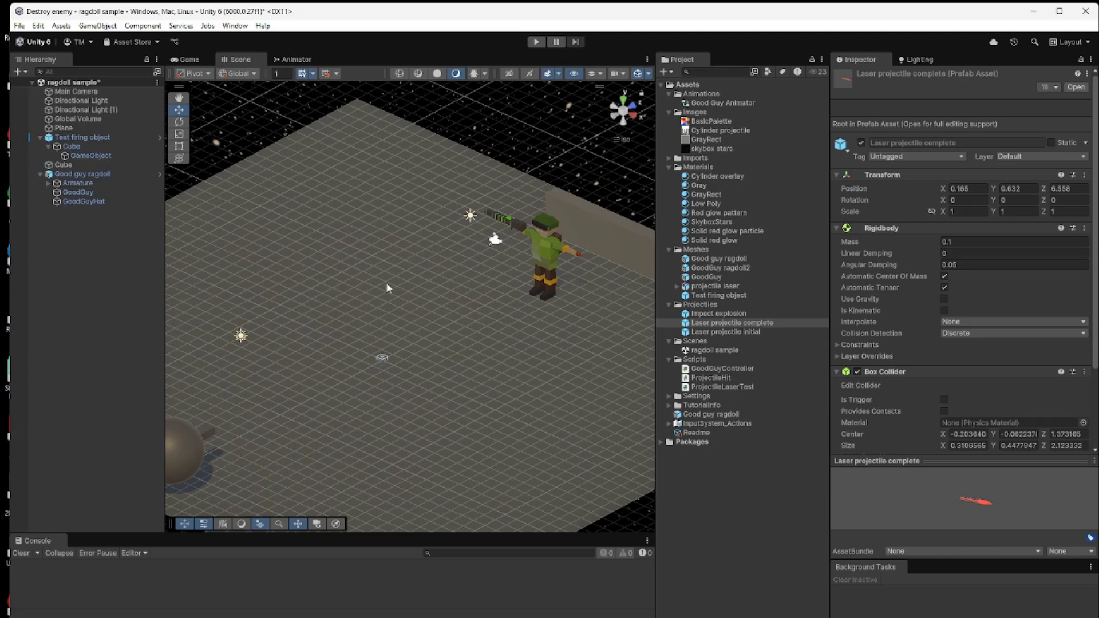
Step: Align the Main Camera with a Scene view that frames the plane, the firing object and the ragdoll character
{"action": "middle_click_drag", "start_coordinate": [420, 304], "coordinate": [424, 311]}
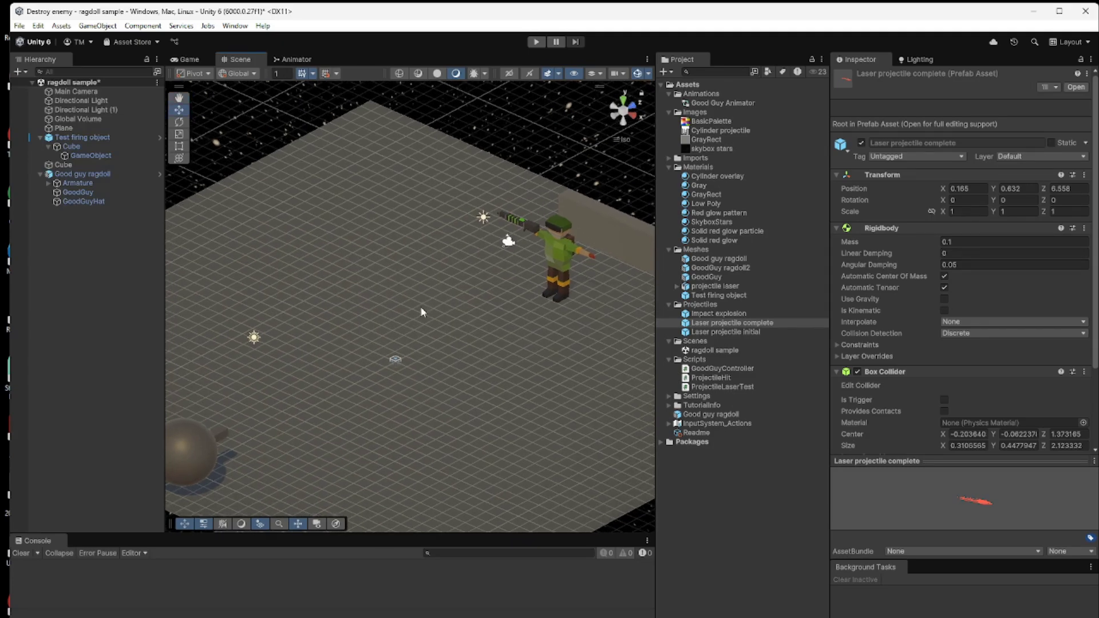
{"action": "left_click", "coordinate": [83, 93]}
{"action": "right_click", "coordinate": [83, 93]}
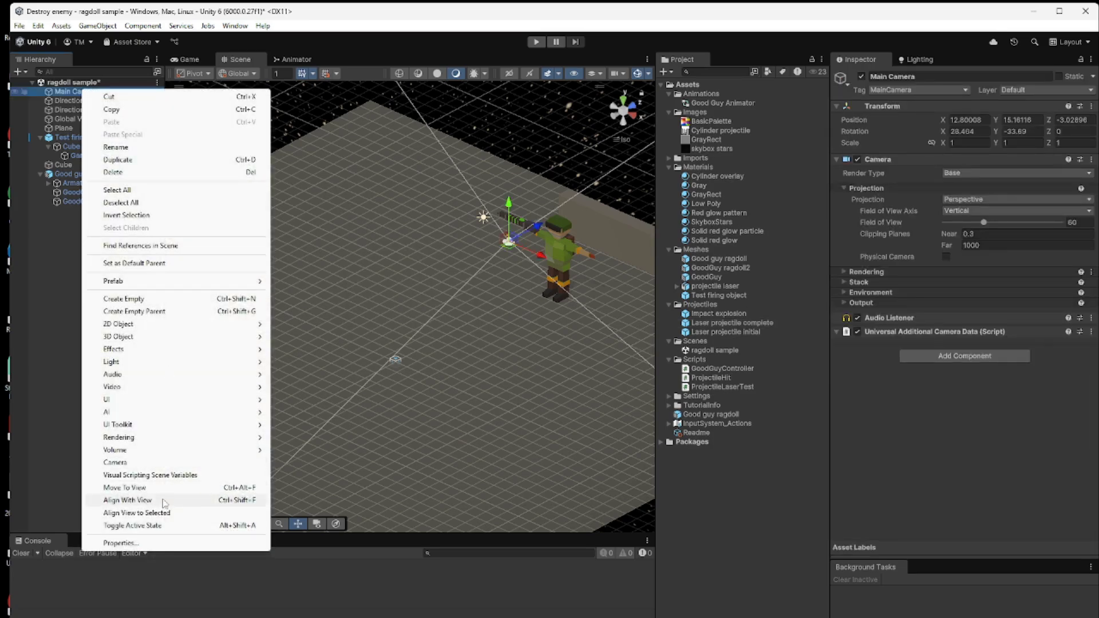
{"action": "left_click", "coordinate": [162, 500]}
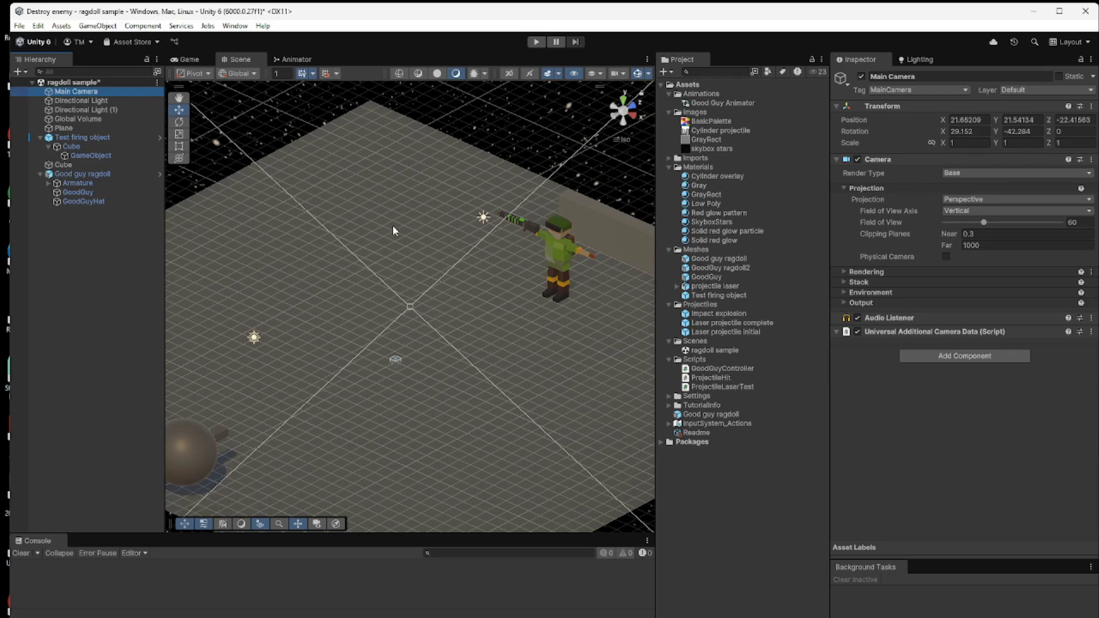
Step: Set the Laser projectile complete prefab's Upward Force to 1.3 and Explosive Force to 160, and start play mode
{"action": "left_click", "coordinate": [743, 323]}
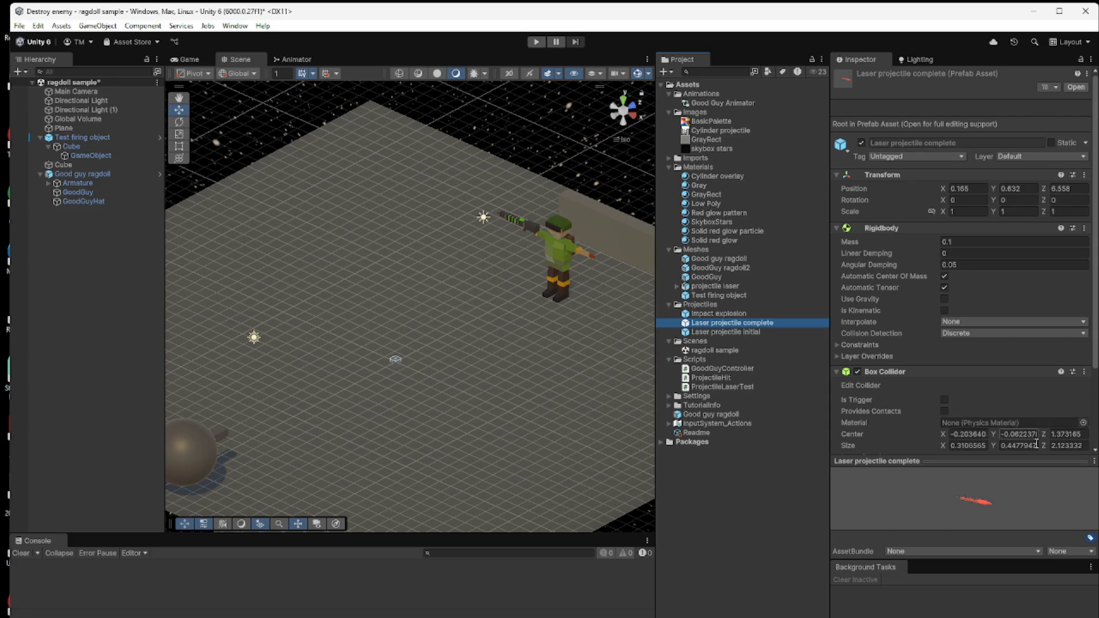
{"action": "scroll", "coordinate": [1011, 427], "scroll_direction": "down", "scroll_amount": 3}
{"action": "left_click", "coordinate": [964, 419]}
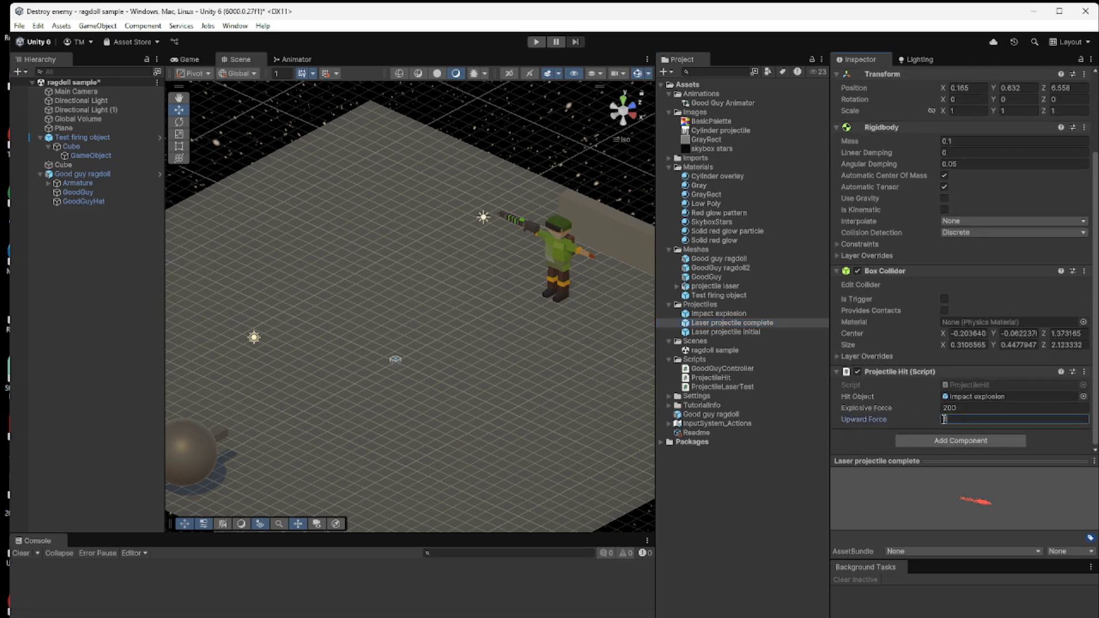
{"action": "key", "text": "BackSpace"}
{"action": "left_click", "coordinate": [931, 410]}
{"action": "type", "text": "160"}
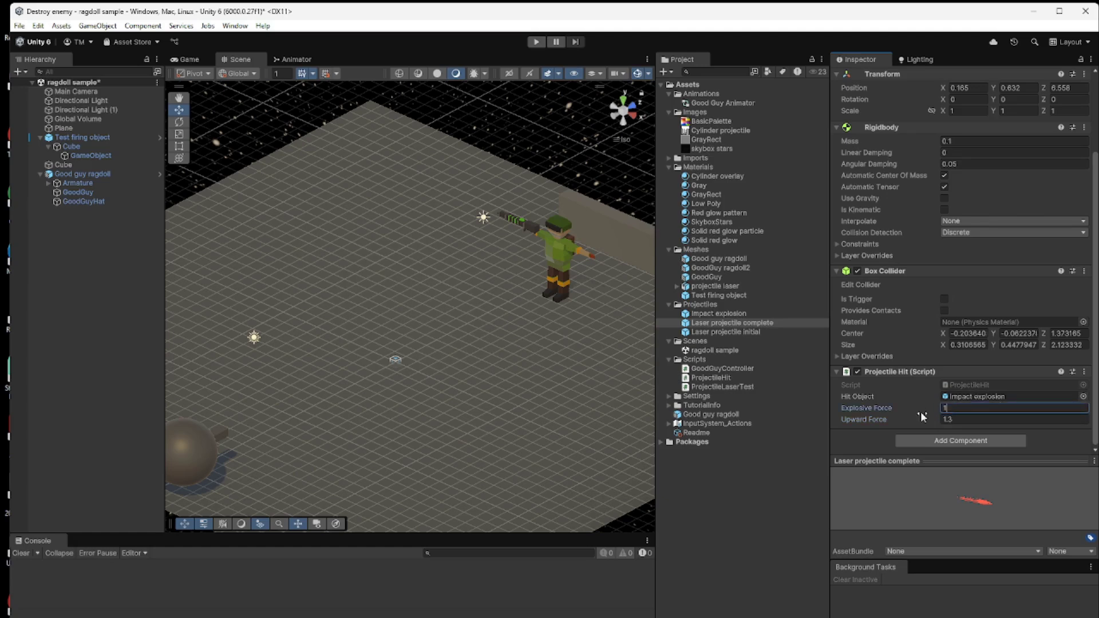
{"action": "left_click", "coordinate": [536, 42]}
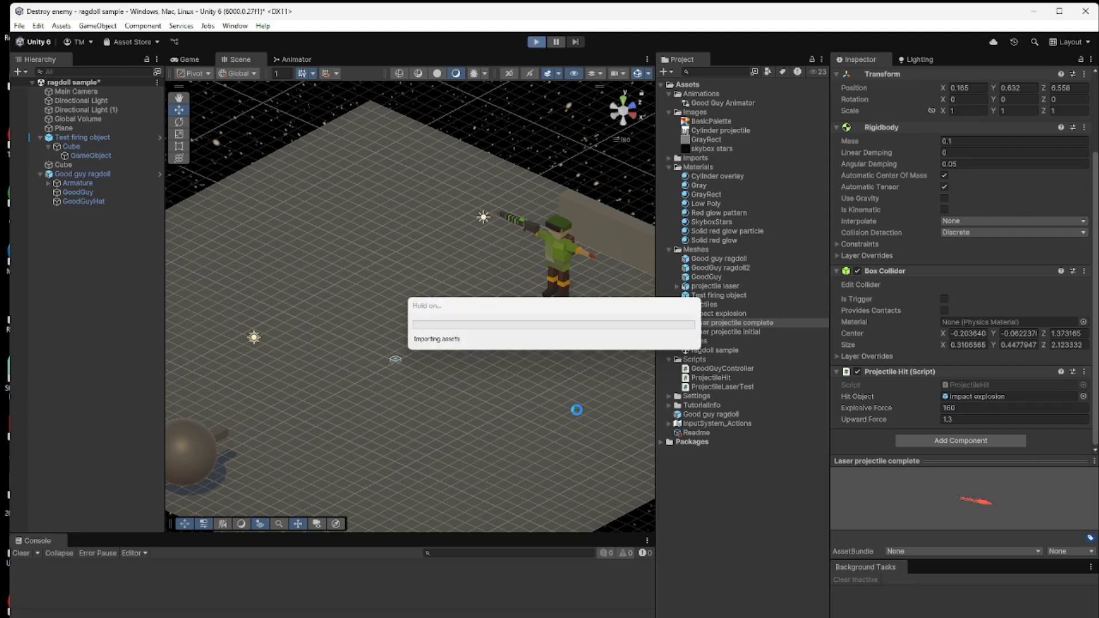